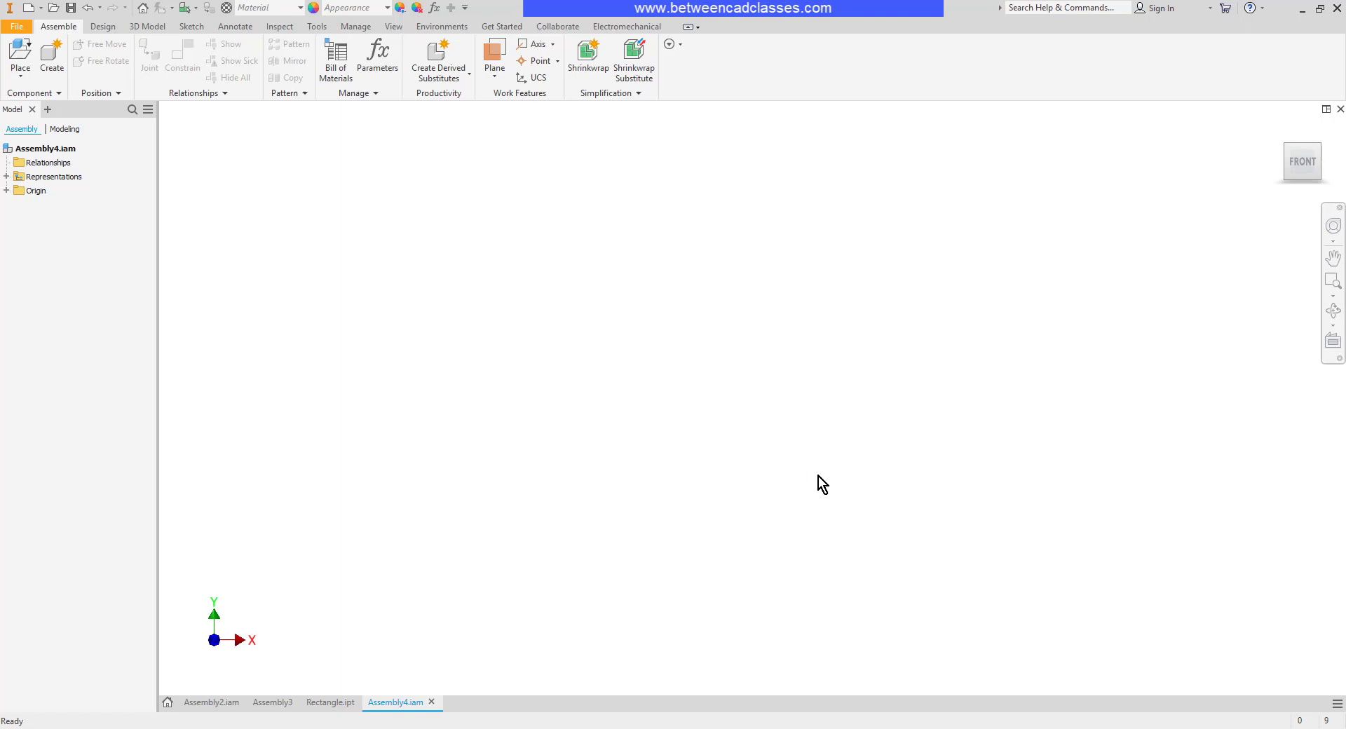
Choose Rectangle.ipt from the Assembly folder as the component to place
{"action": "left_click", "coordinate": [19, 54]}
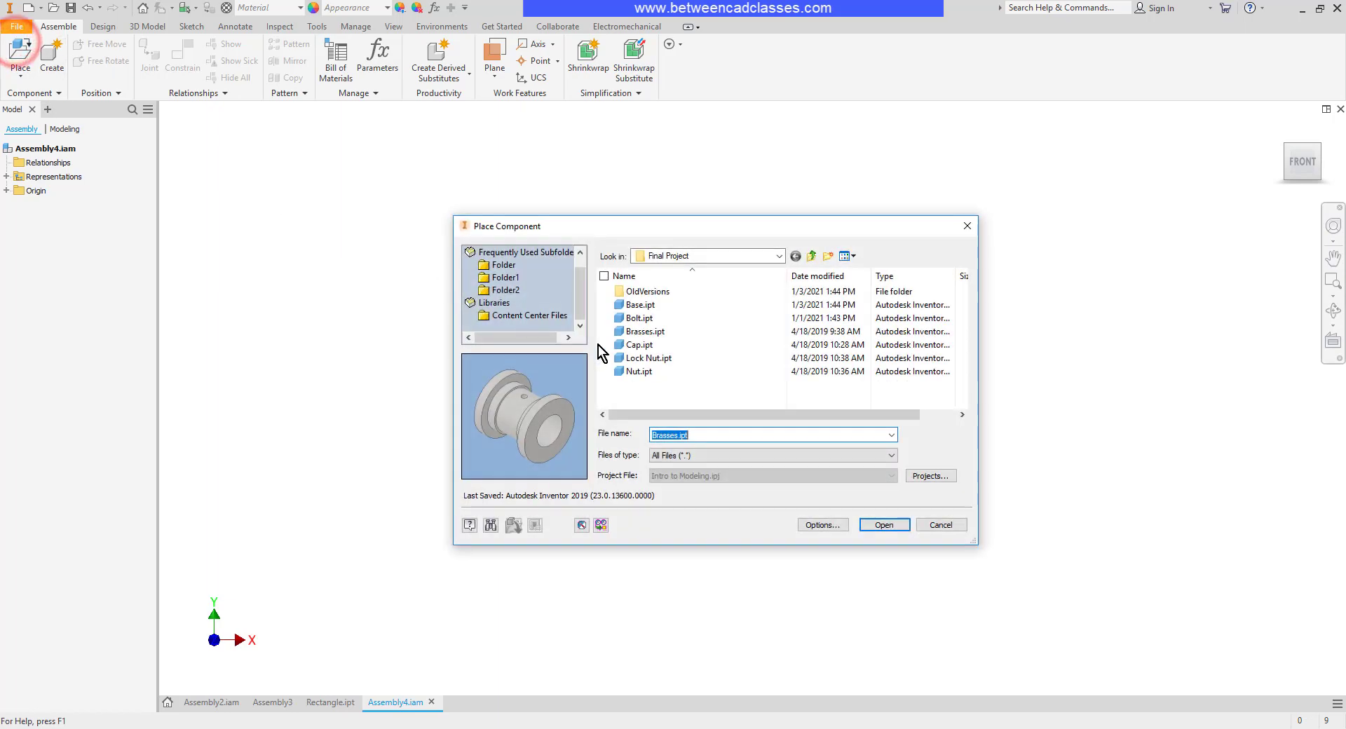
{"action": "left_click", "coordinate": [812, 256]}
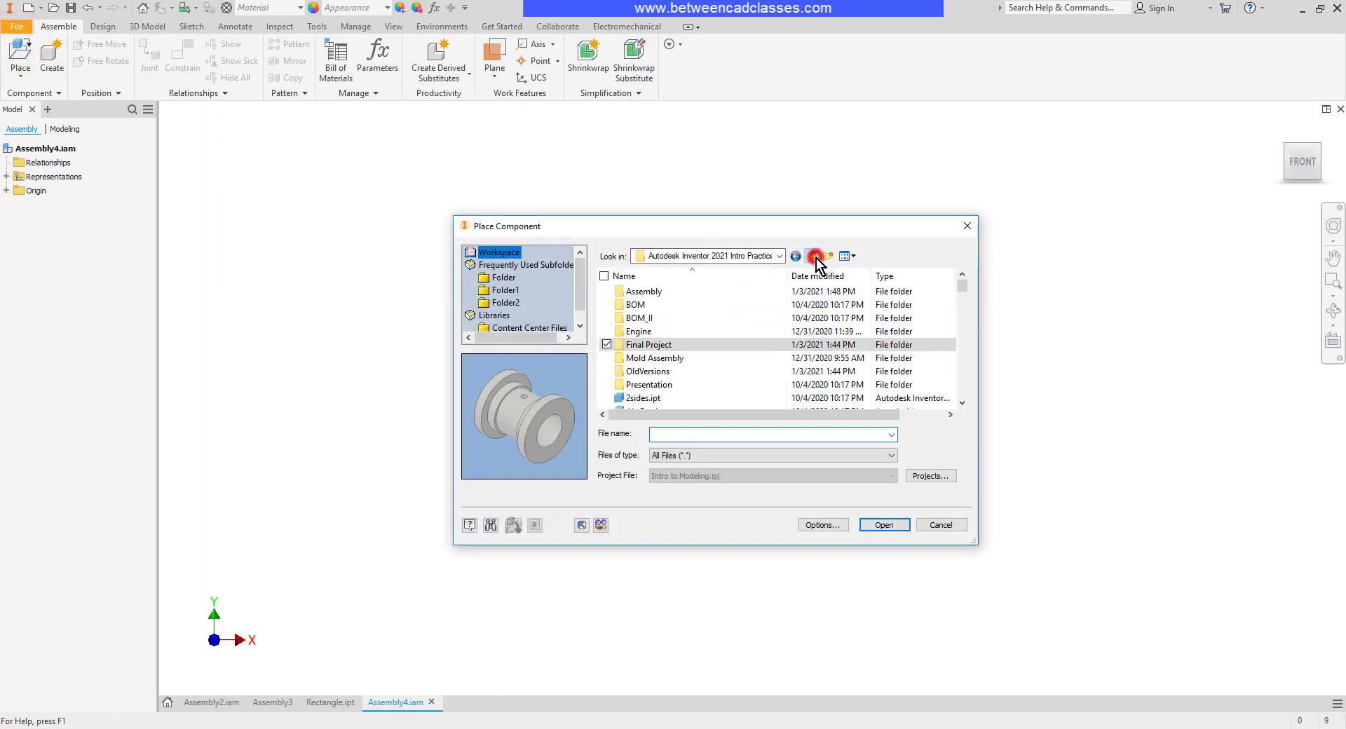
{"action": "left_click", "coordinate": [646, 292]}
{"action": "double_click", "coordinate": [645, 291]}
{"action": "left_click", "coordinate": [662, 306]}
{"action": "left_click", "coordinate": [882, 525]}
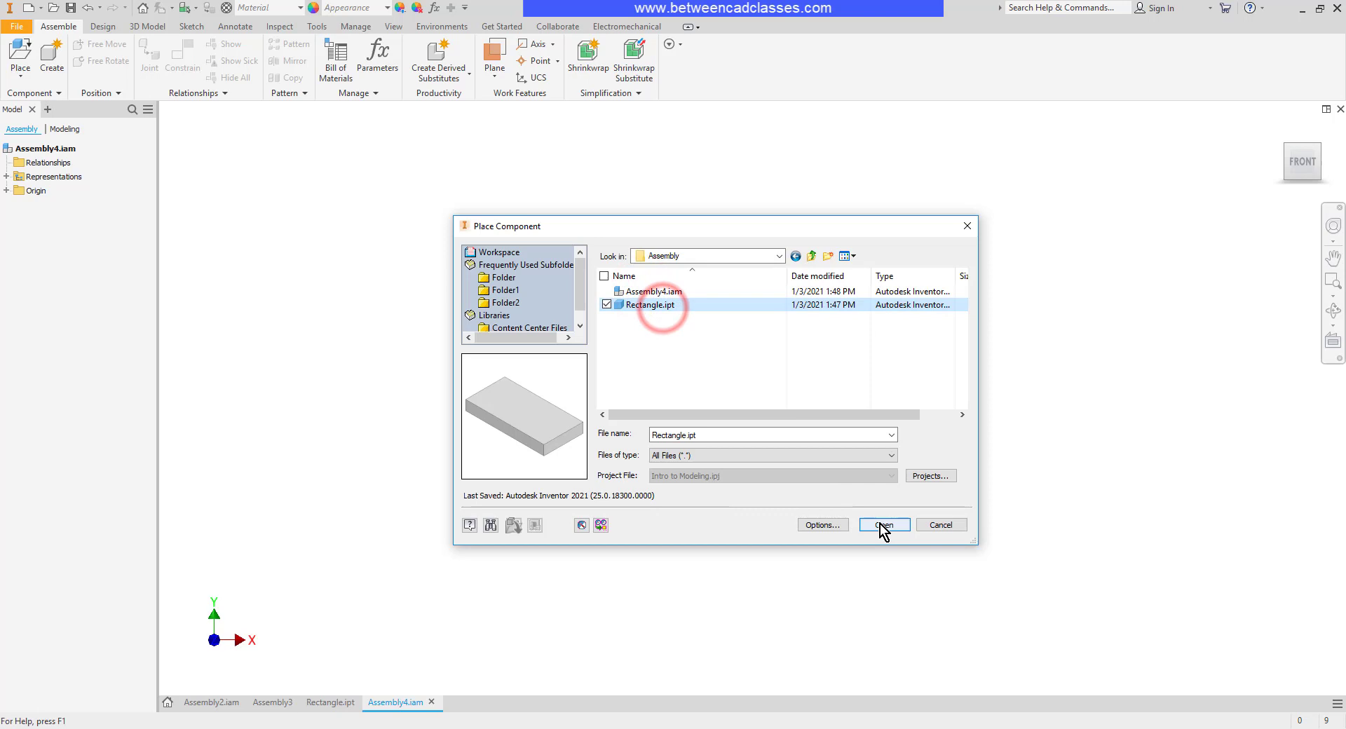
{"action": "scroll", "coordinate": [693, 394], "scroll_direction": "up", "scroll_amount": 2}
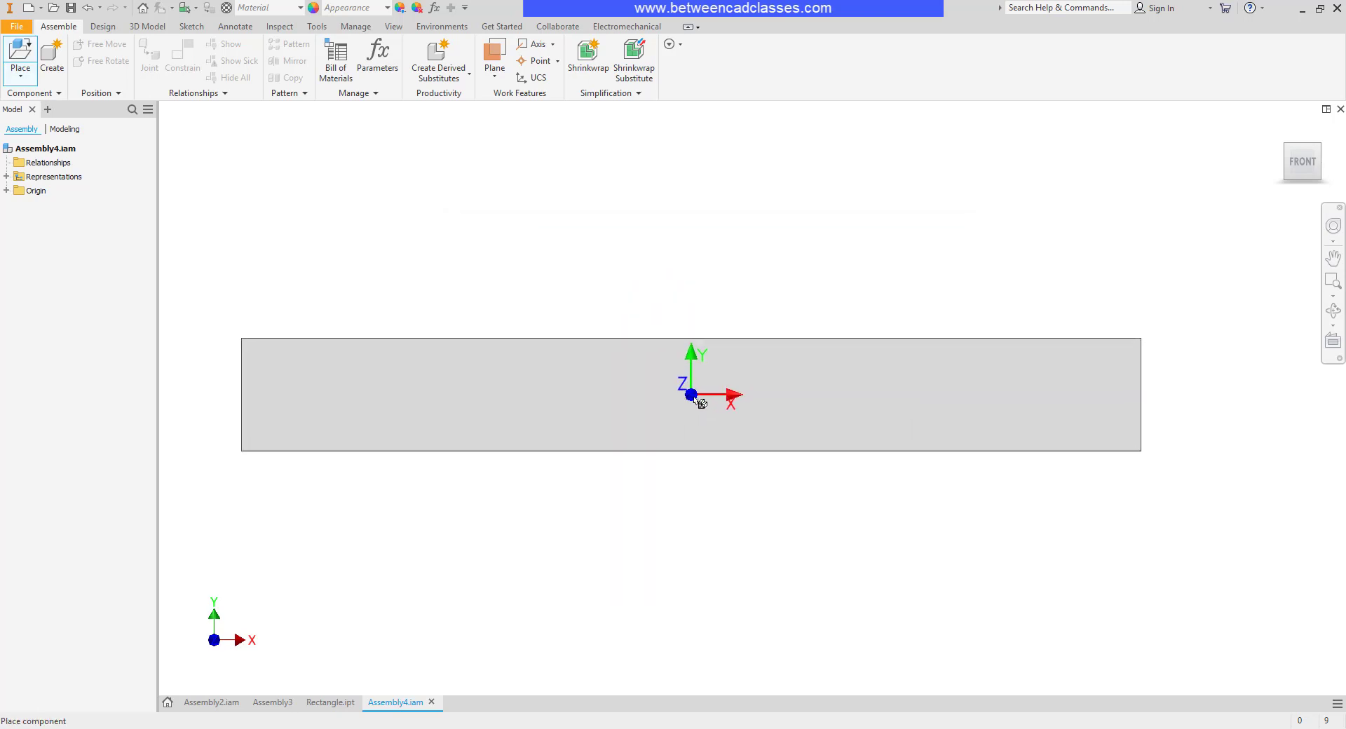
{"action": "scroll", "coordinate": [702, 404], "scroll_direction": "down", "scroll_amount": 3}
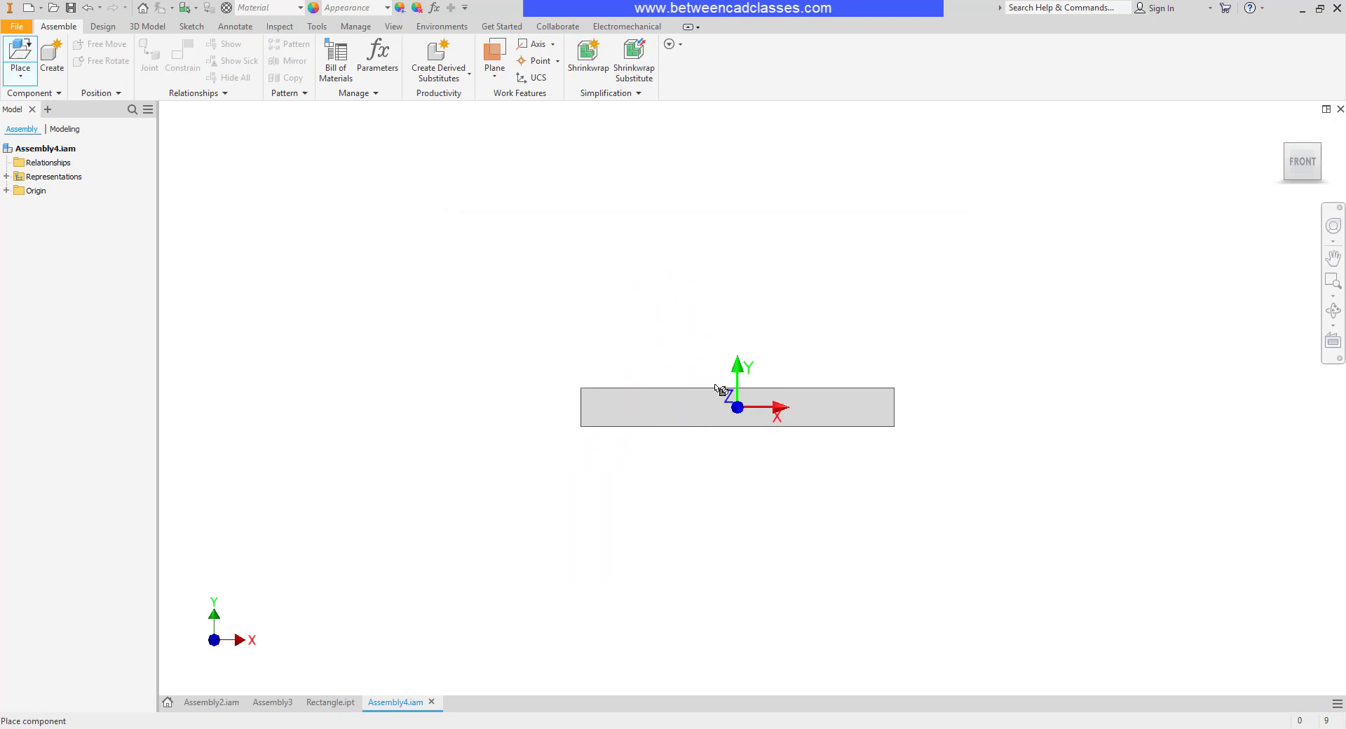
Place Rectangle grounded at the origin, then a second instance beside it
{"action": "right_click", "coordinate": [715, 389]}
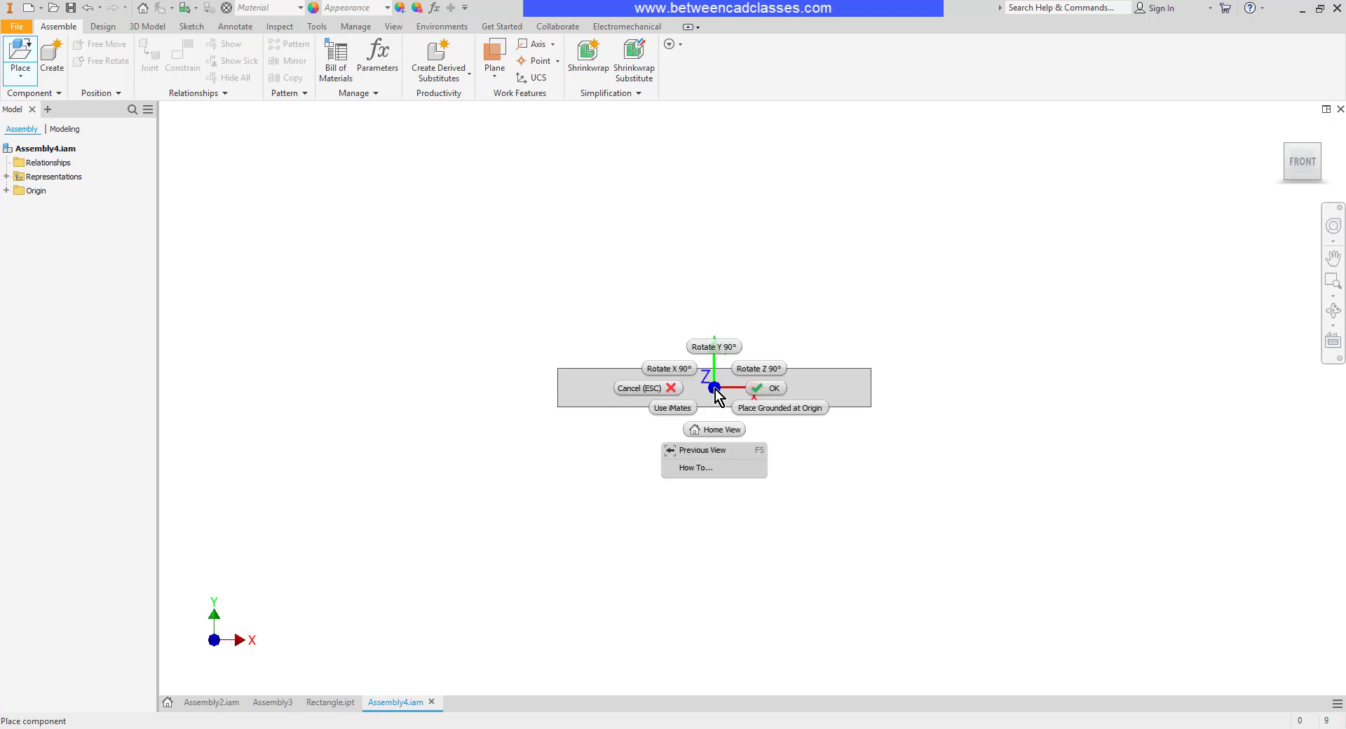
{"action": "key", "text": "Escape"}
{"action": "right_click", "coordinate": [733, 392]}
{"action": "left_click", "coordinate": [781, 412]}
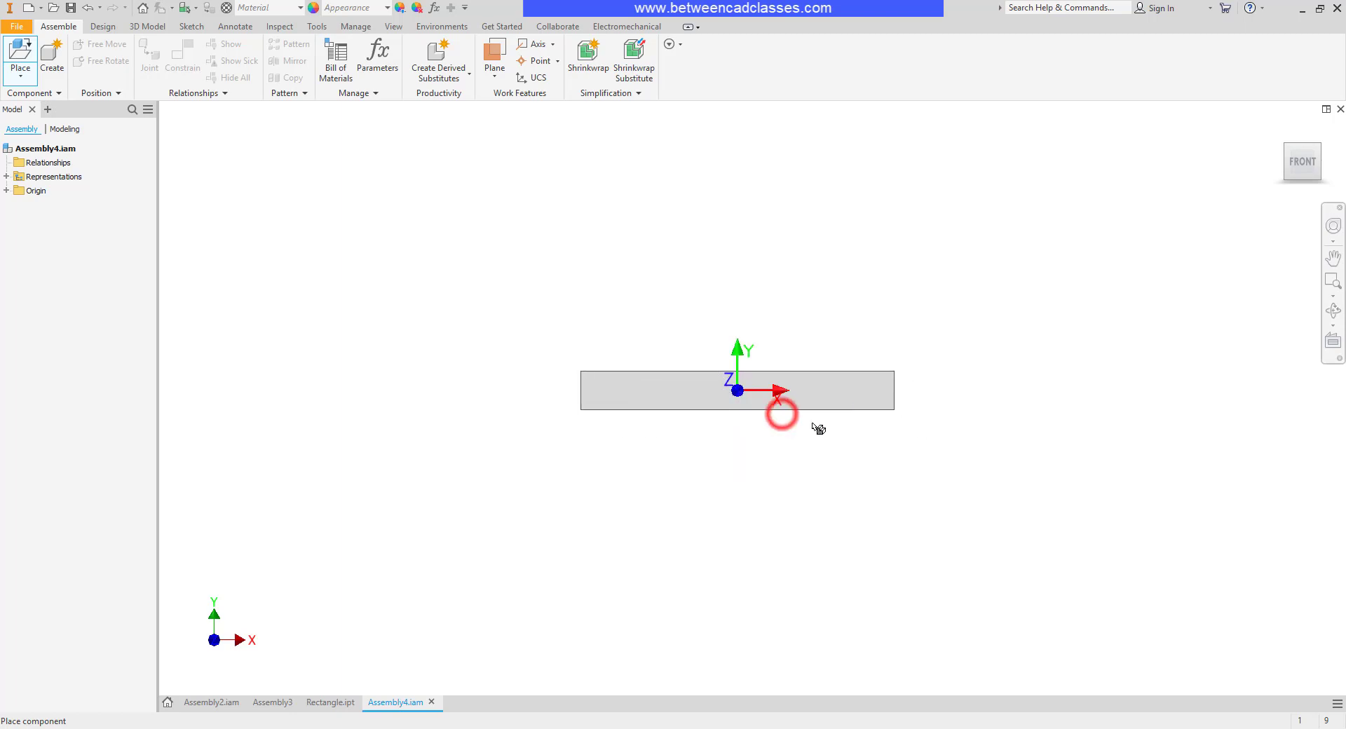
{"action": "scroll", "coordinate": [611, 388], "scroll_direction": "up", "scroll_amount": 5}
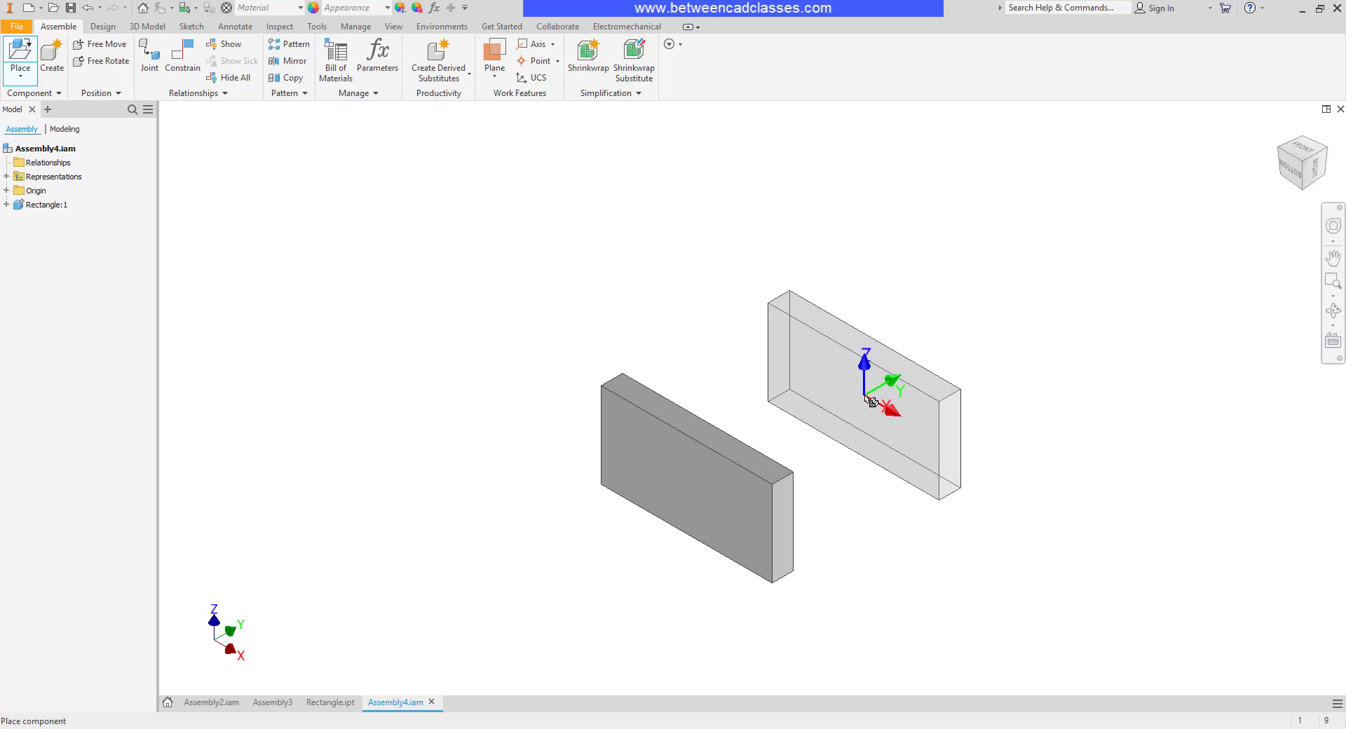
{"action": "left_click", "coordinate": [865, 396]}
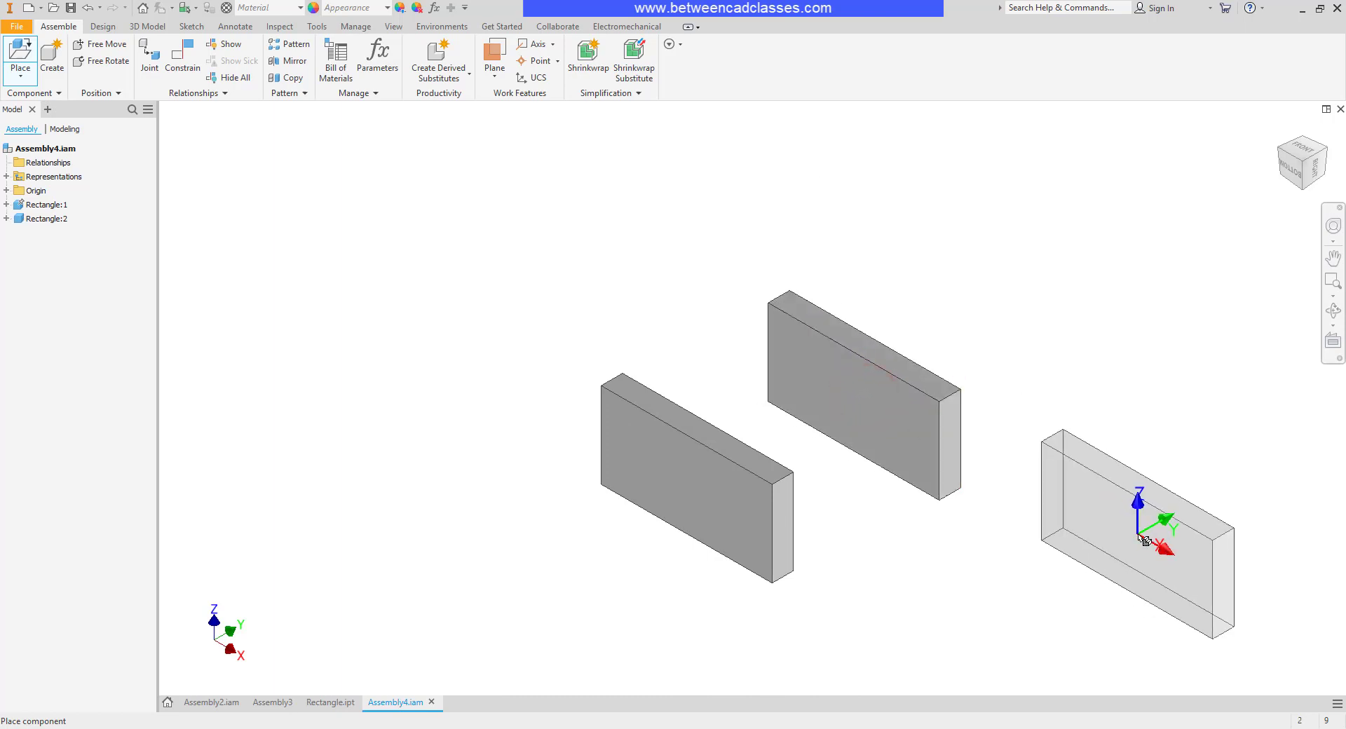
End placement and drag Rectangle:2 slightly up and to the right
{"action": "key", "text": "Escape"}
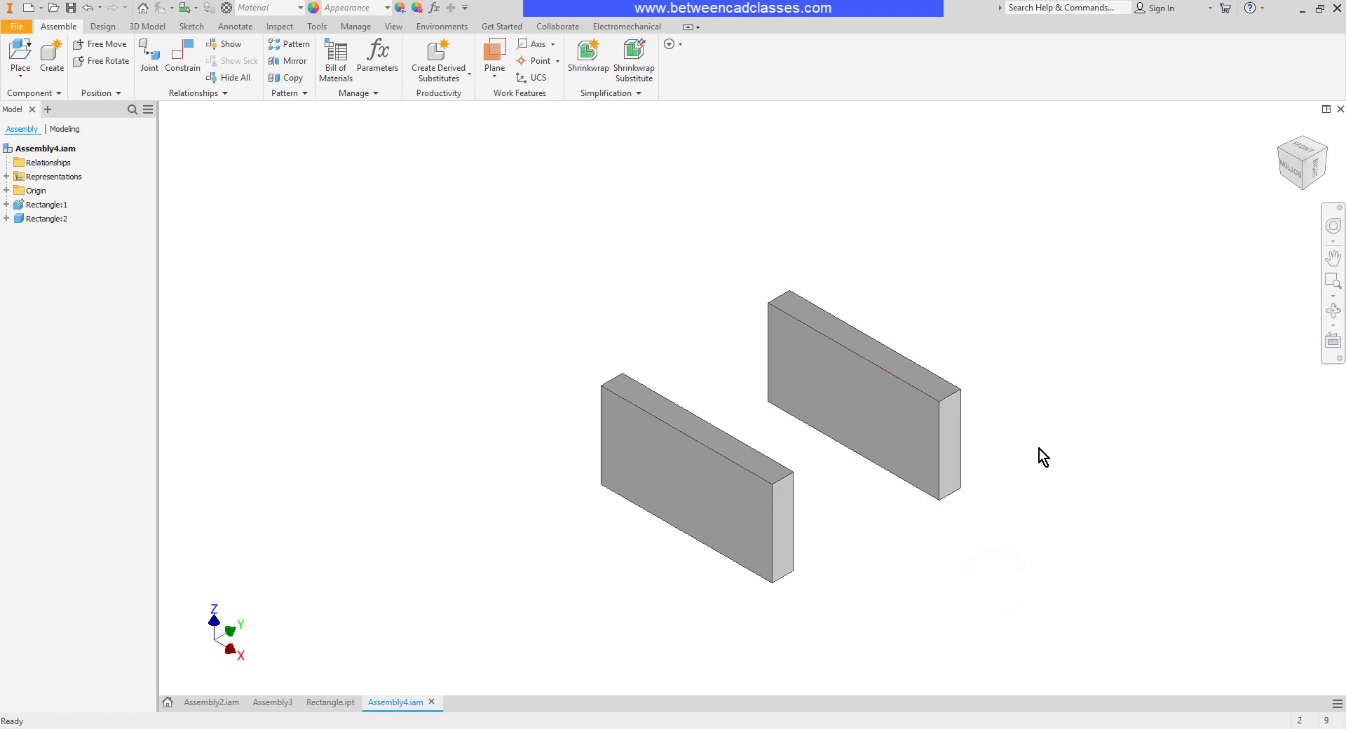
{"action": "left_click", "coordinate": [776, 511]}
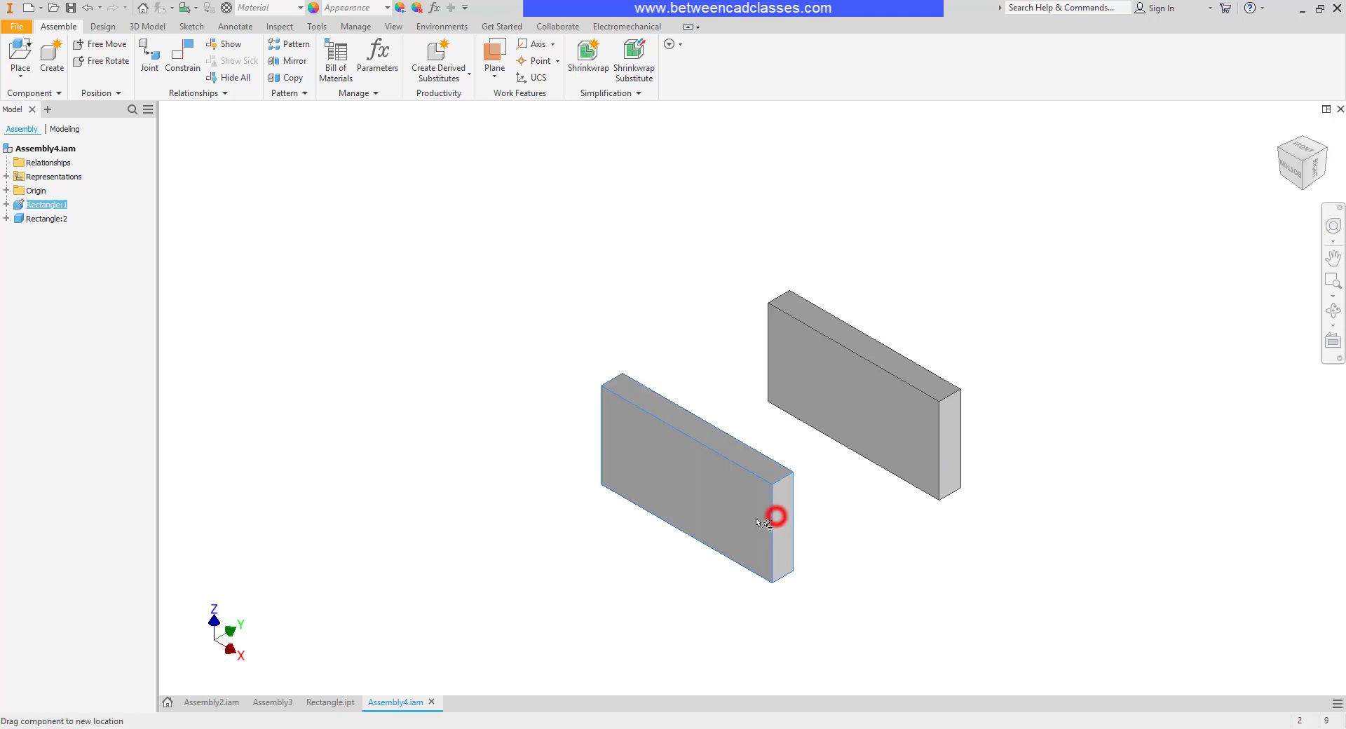
{"action": "left_click", "coordinate": [886, 508]}
{"action": "left_click_drag", "start_coordinate": [923, 446], "coordinate": [934, 402]}
{"action": "left_click", "coordinate": [711, 478]}
{"action": "left_click", "coordinate": [922, 502]}
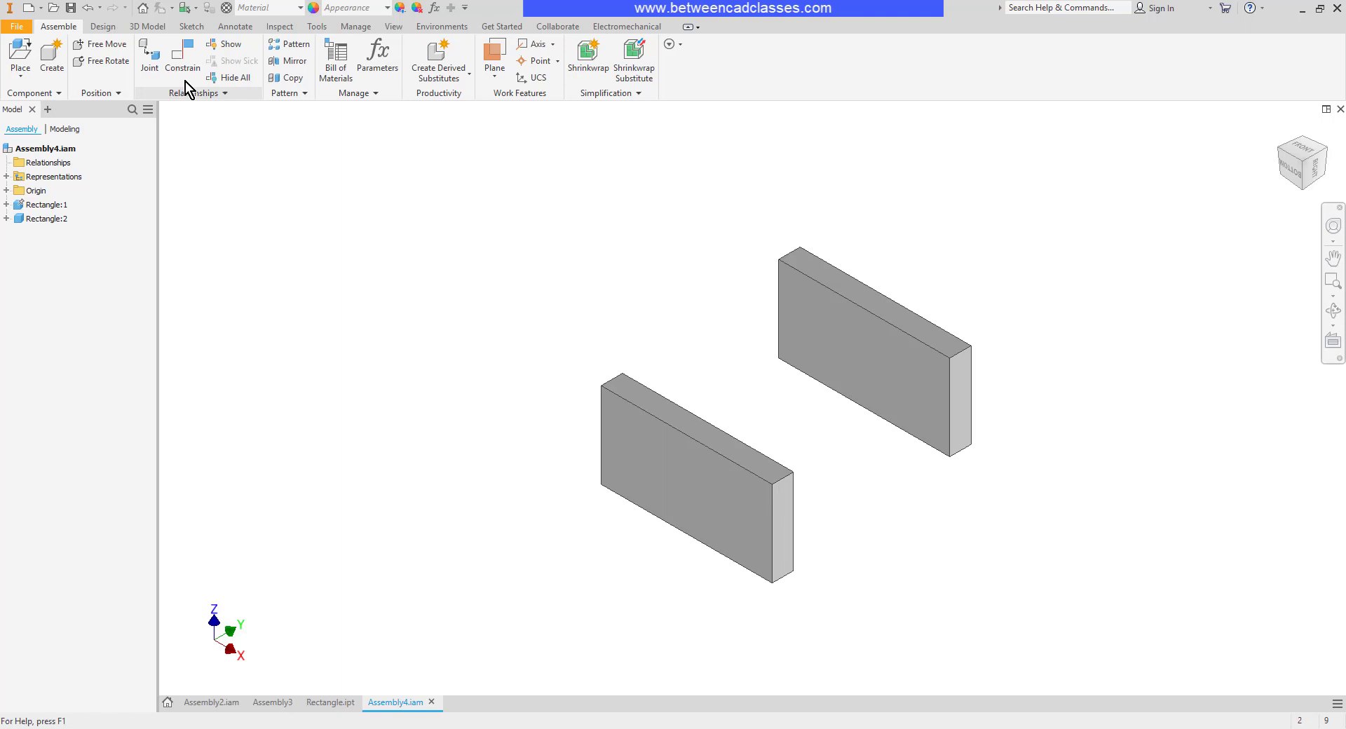
Mate a face of the left block to a face of the right block at 0.000 mm offset
{"action": "left_click", "coordinate": [186, 58]}
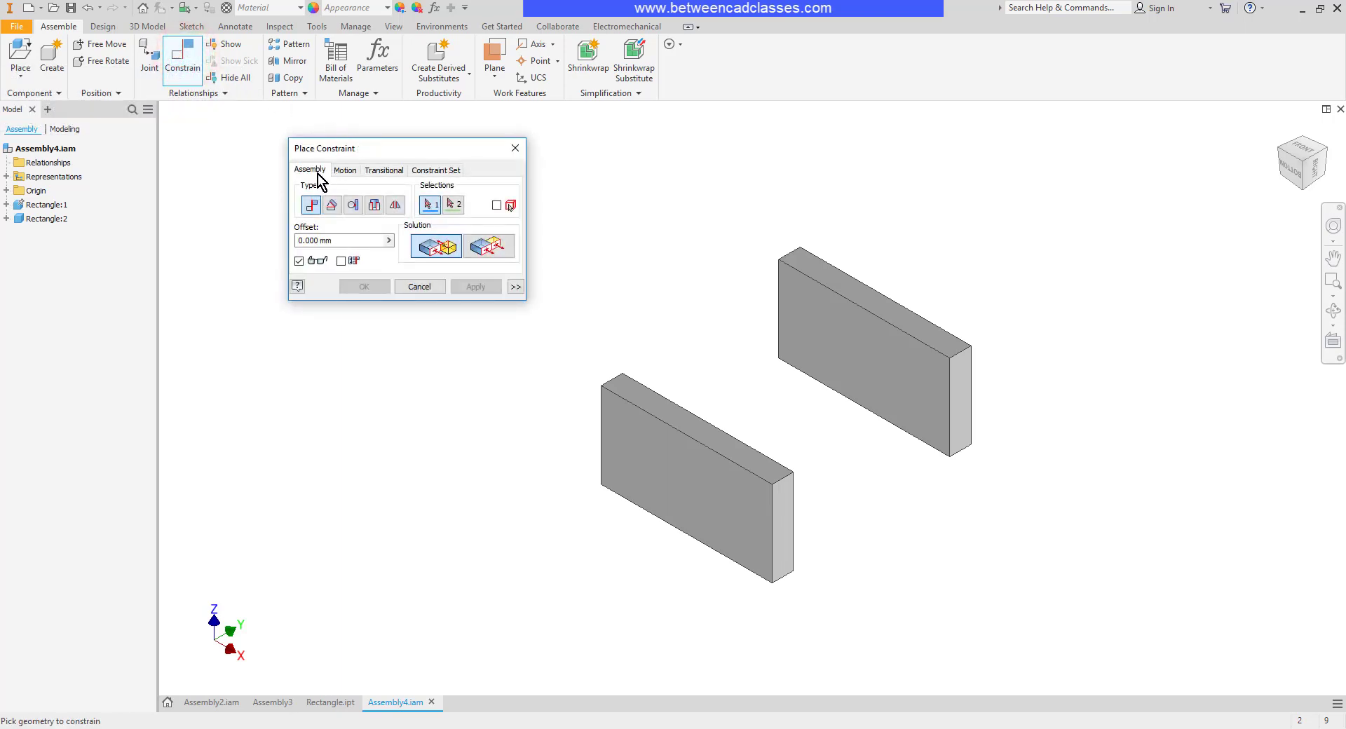
{"action": "left_click_drag", "start_coordinate": [367, 154], "coordinate": [521, 191]}
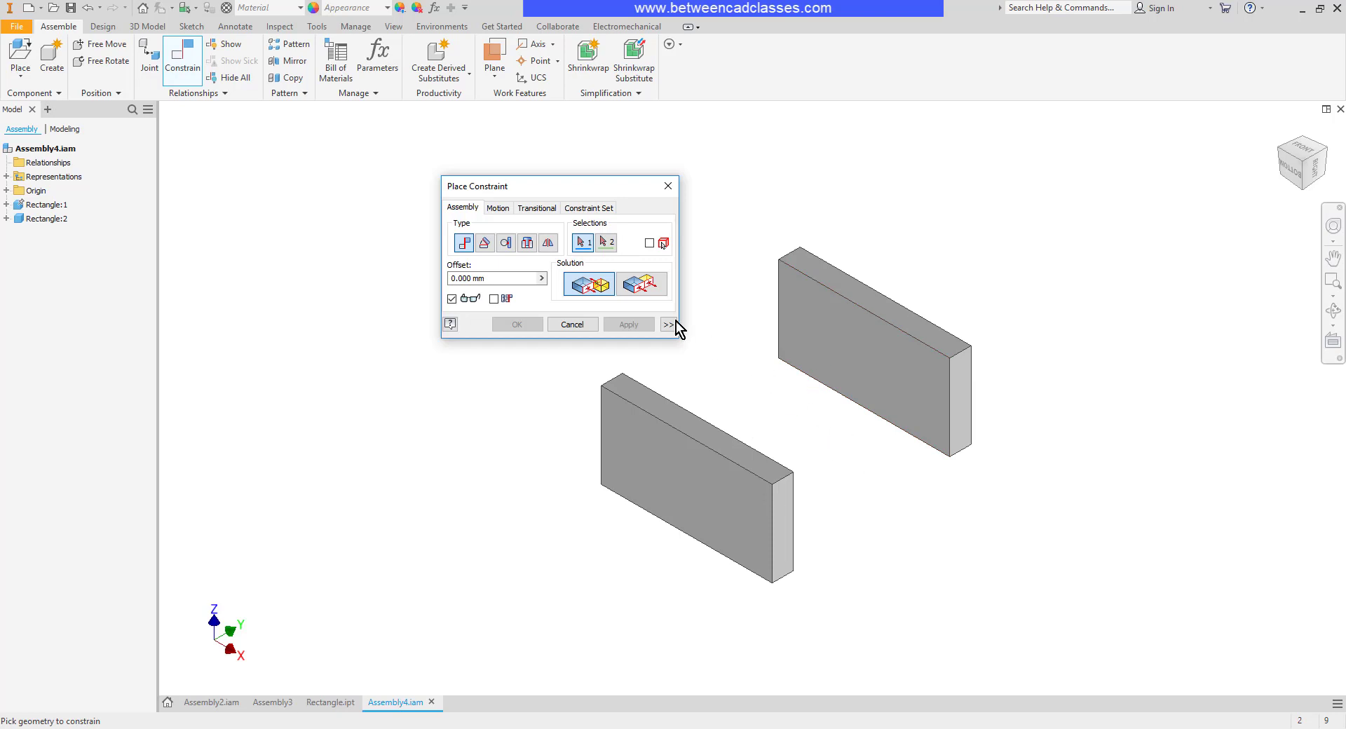
{"action": "middle_click_drag", "start_coordinate": [852, 449], "coordinate": [709, 451], "text": "shift"}
{"action": "left_click", "coordinate": [702, 454]}
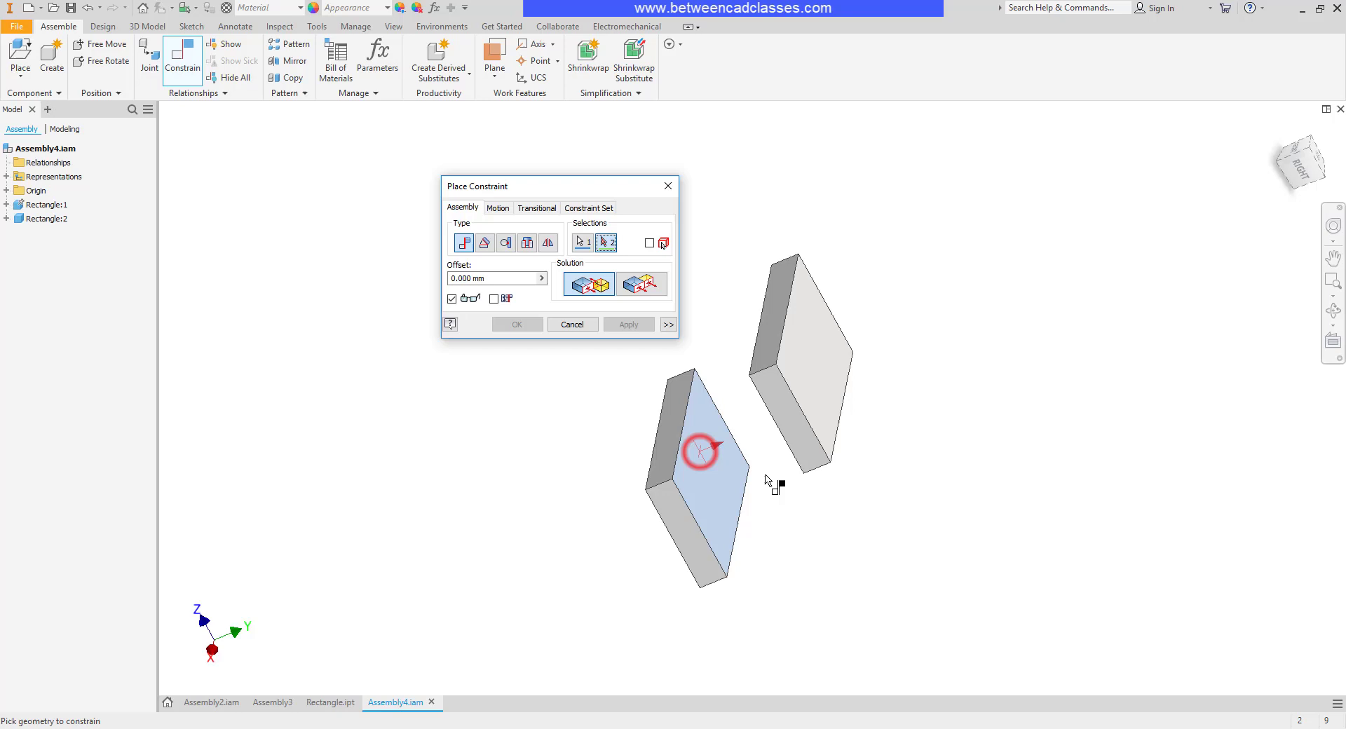
{"action": "middle_click_drag", "start_coordinate": [772, 487], "coordinate": [878, 463], "text": "shift"}
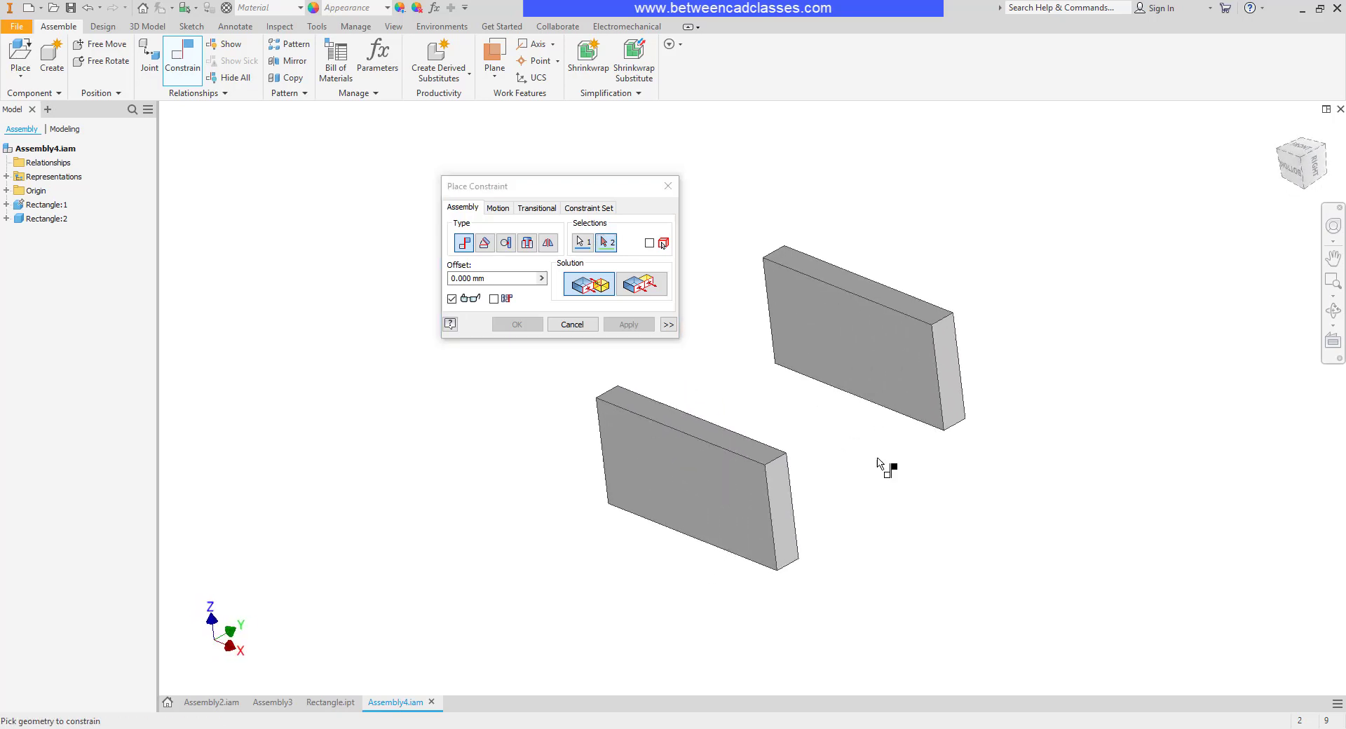
{"action": "left_click", "coordinate": [872, 356]}
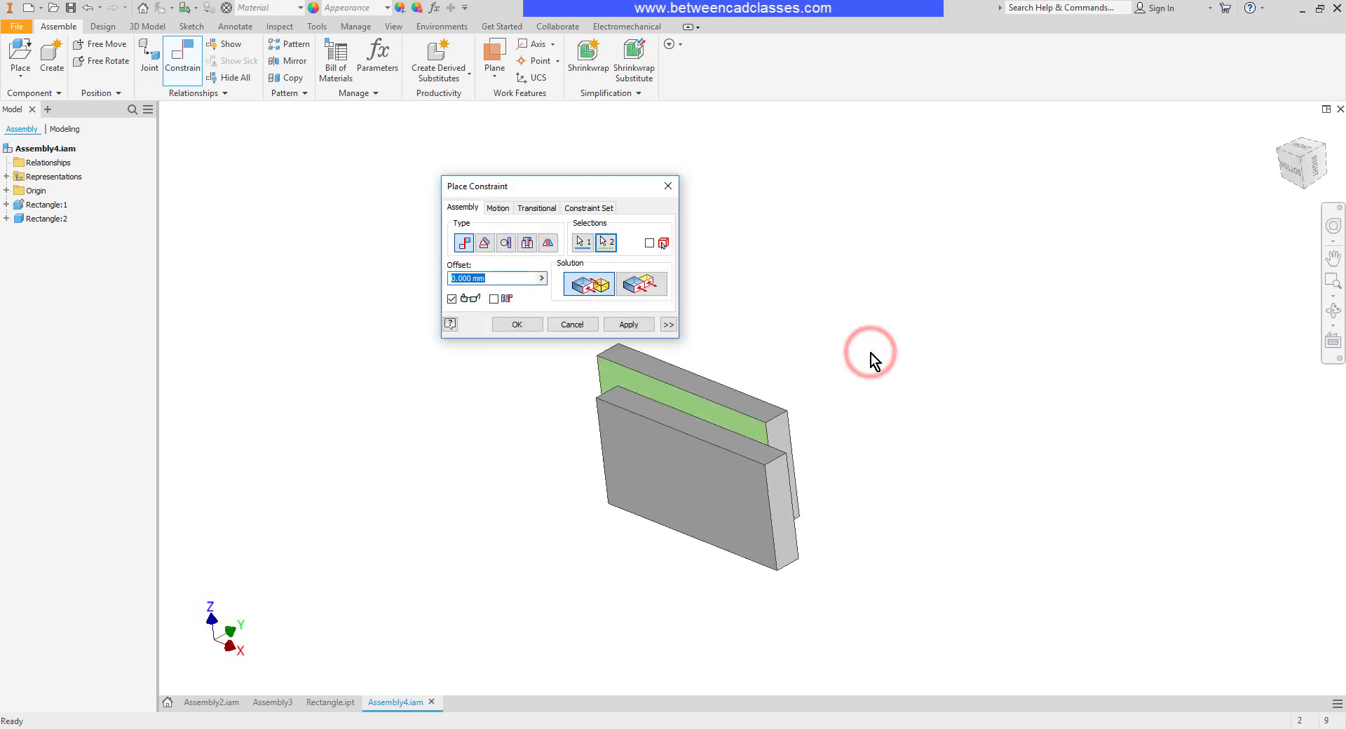
{"action": "left_click", "coordinate": [641, 325]}
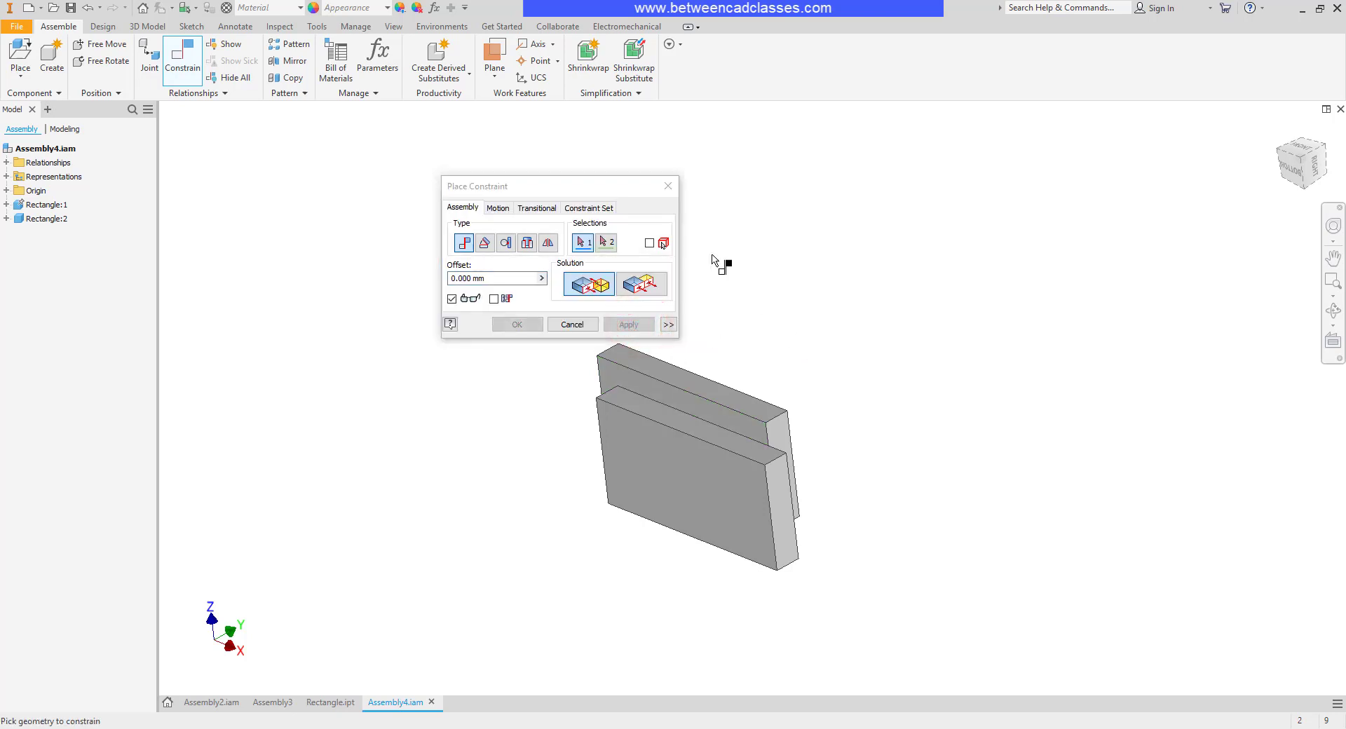
{"action": "left_click", "coordinate": [573, 324]}
Slide Rectangle:2 away from Rectangle:1 and return to a centred isometric view
{"action": "key", "text": "F4"}
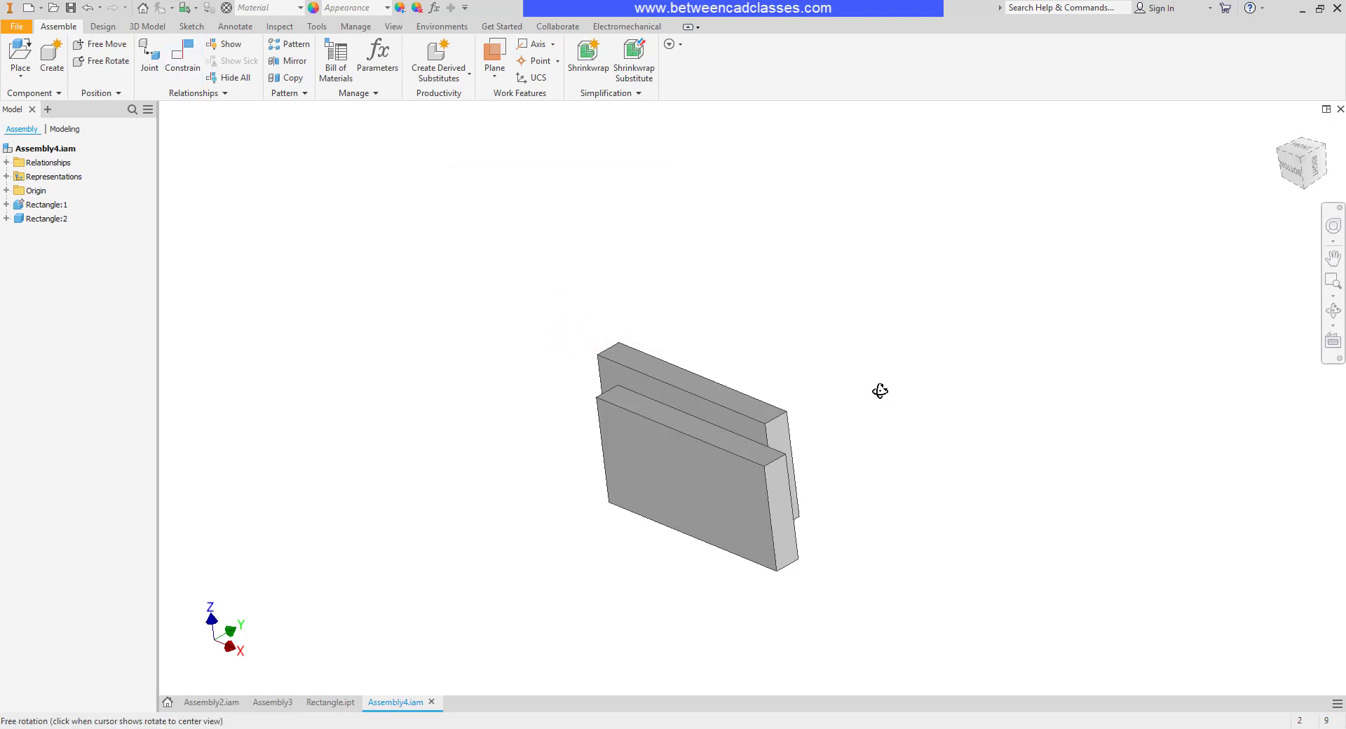
{"action": "left_click_drag", "start_coordinate": [880, 391], "coordinate": [885, 448]}
{"action": "key", "text": "F6"}
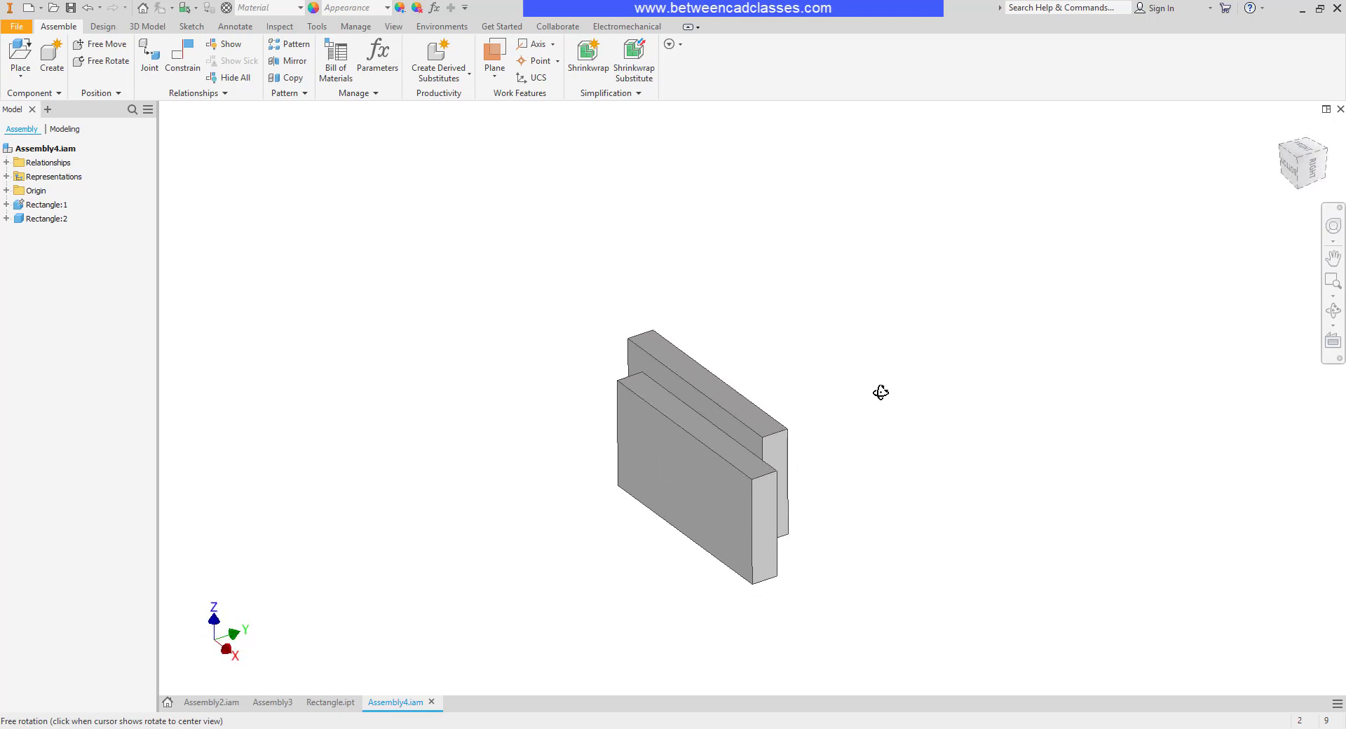
{"action": "key", "text": "Escape"}
{"action": "left_click_drag", "start_coordinate": [782, 433], "coordinate": [1214, 247]}
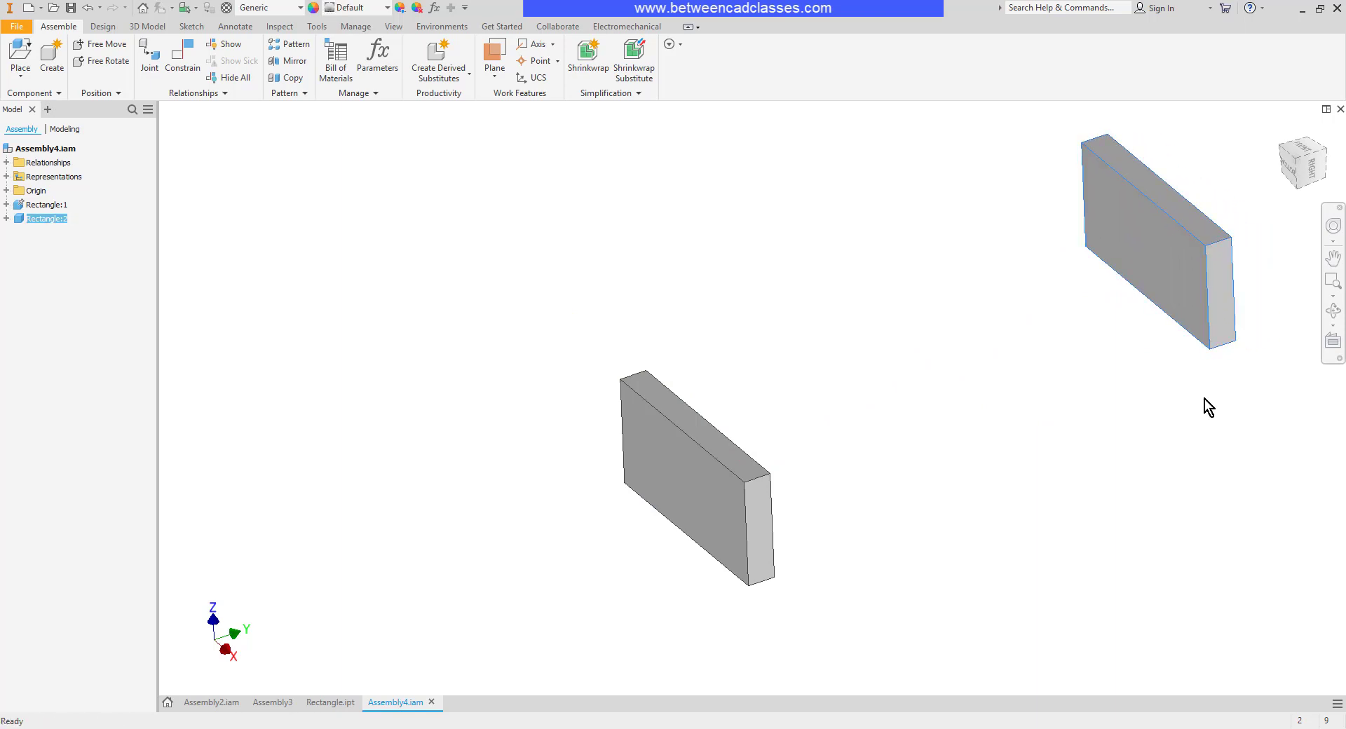
{"action": "left_click", "coordinate": [1189, 425]}
{"action": "left_click_drag", "start_coordinate": [1312, 169], "coordinate": [1314, 170]}
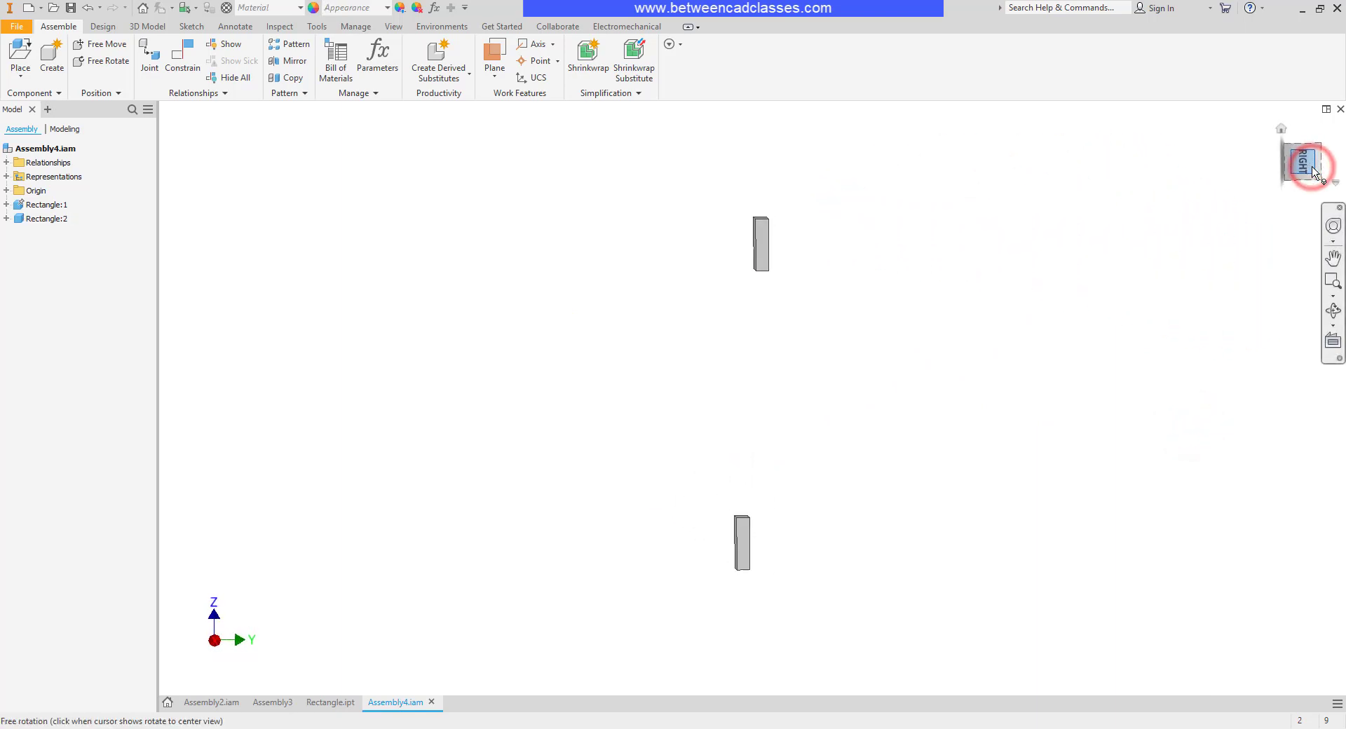
{"action": "left_click_drag", "start_coordinate": [761, 242], "coordinate": [796, 371]}
{"action": "left_click_drag", "start_coordinate": [1288, 142], "coordinate": [1058, 389]}
{"action": "middle_click_drag", "start_coordinate": [827, 247], "coordinate": [817, 272]}
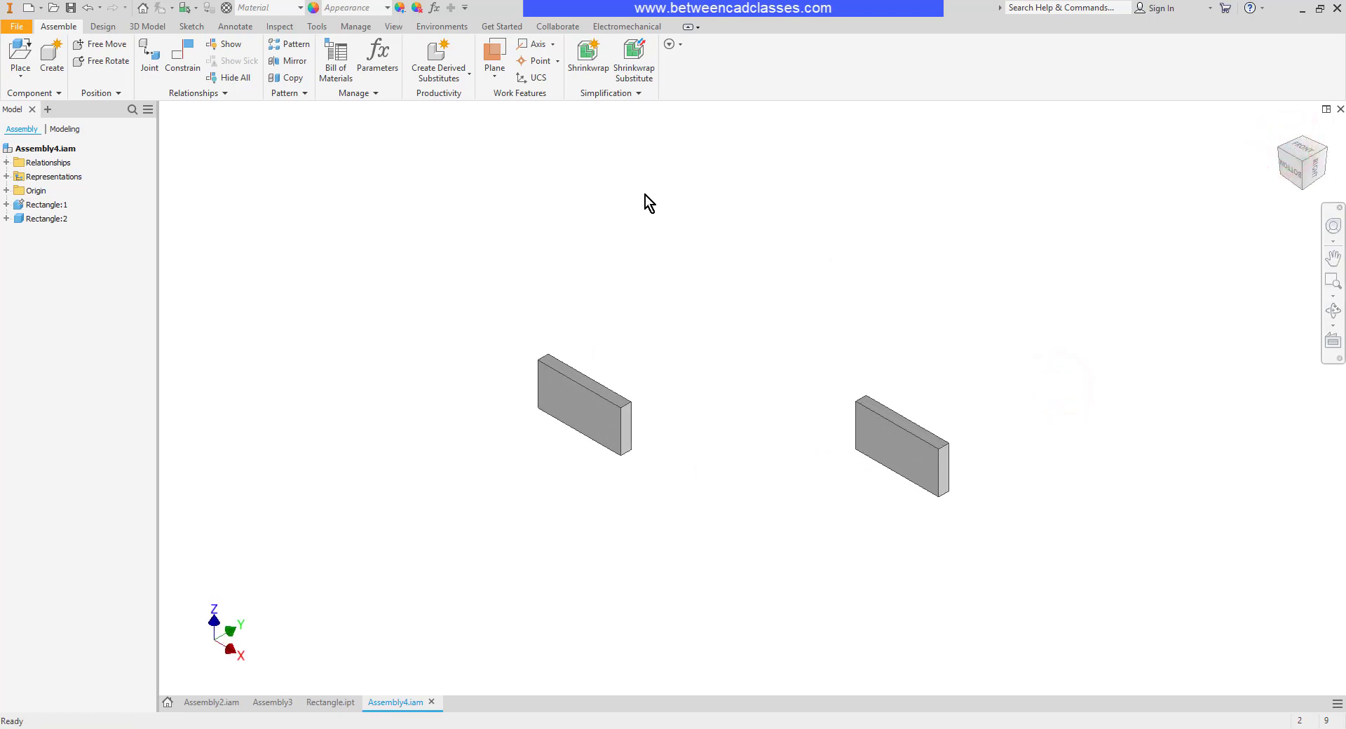
Show degrees-of-freedom symbols and drag Rectangle:2 closer to Rectangle:1
{"action": "left_click", "coordinate": [393, 27]}
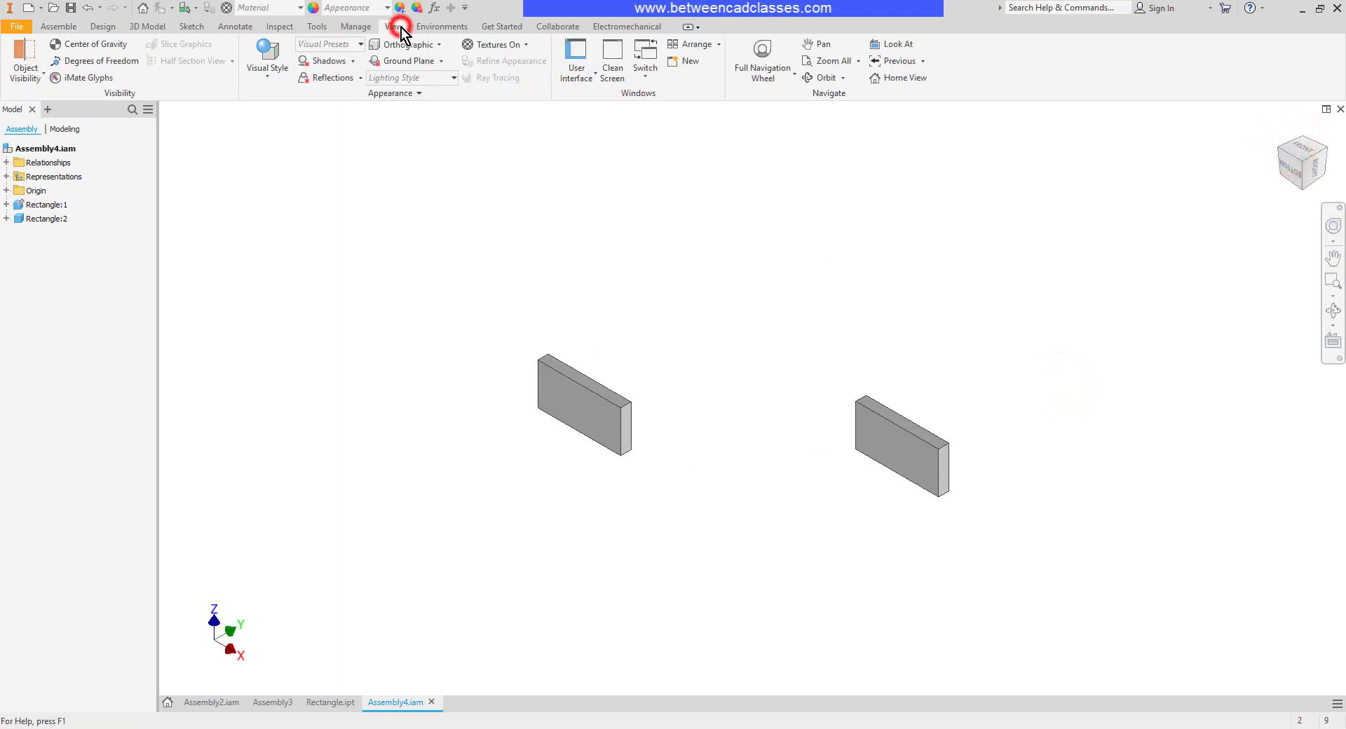
{"action": "left_click", "coordinate": [108, 67]}
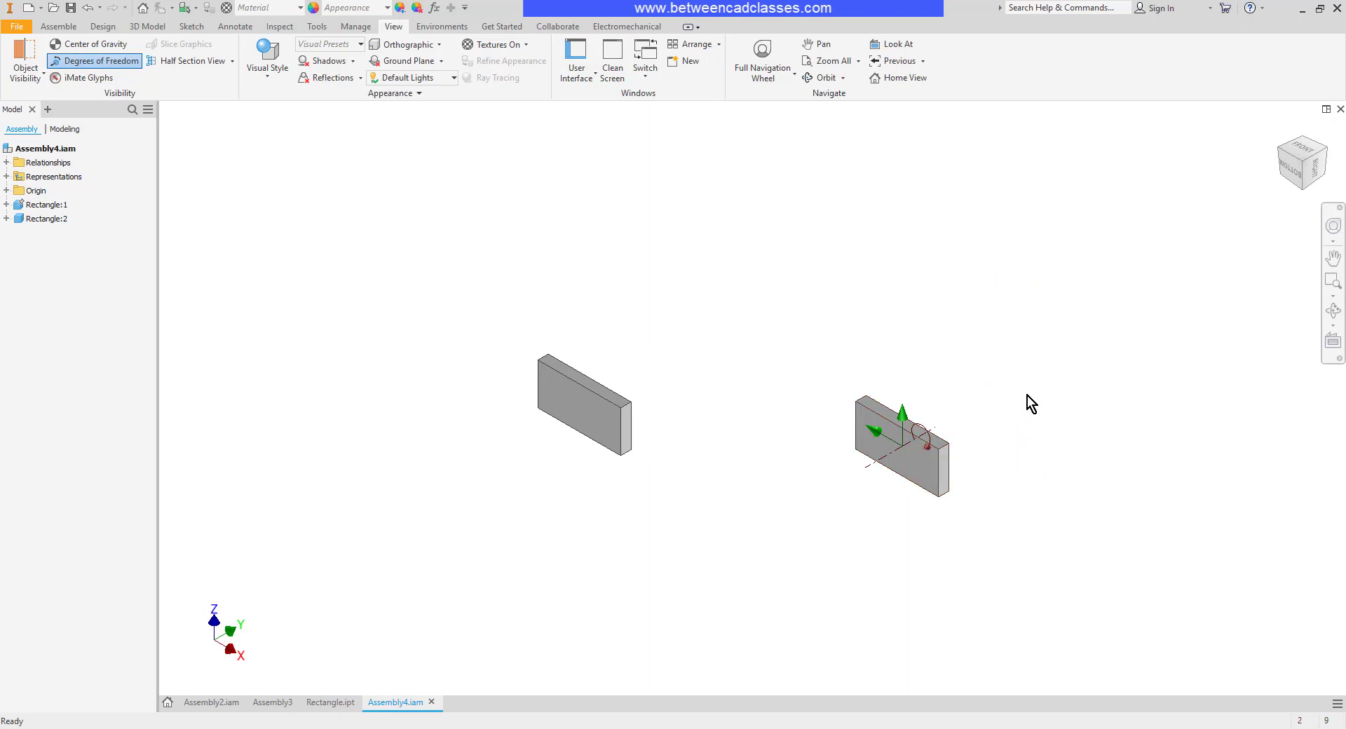
{"action": "left_click_drag", "start_coordinate": [941, 482], "coordinate": [839, 459]}
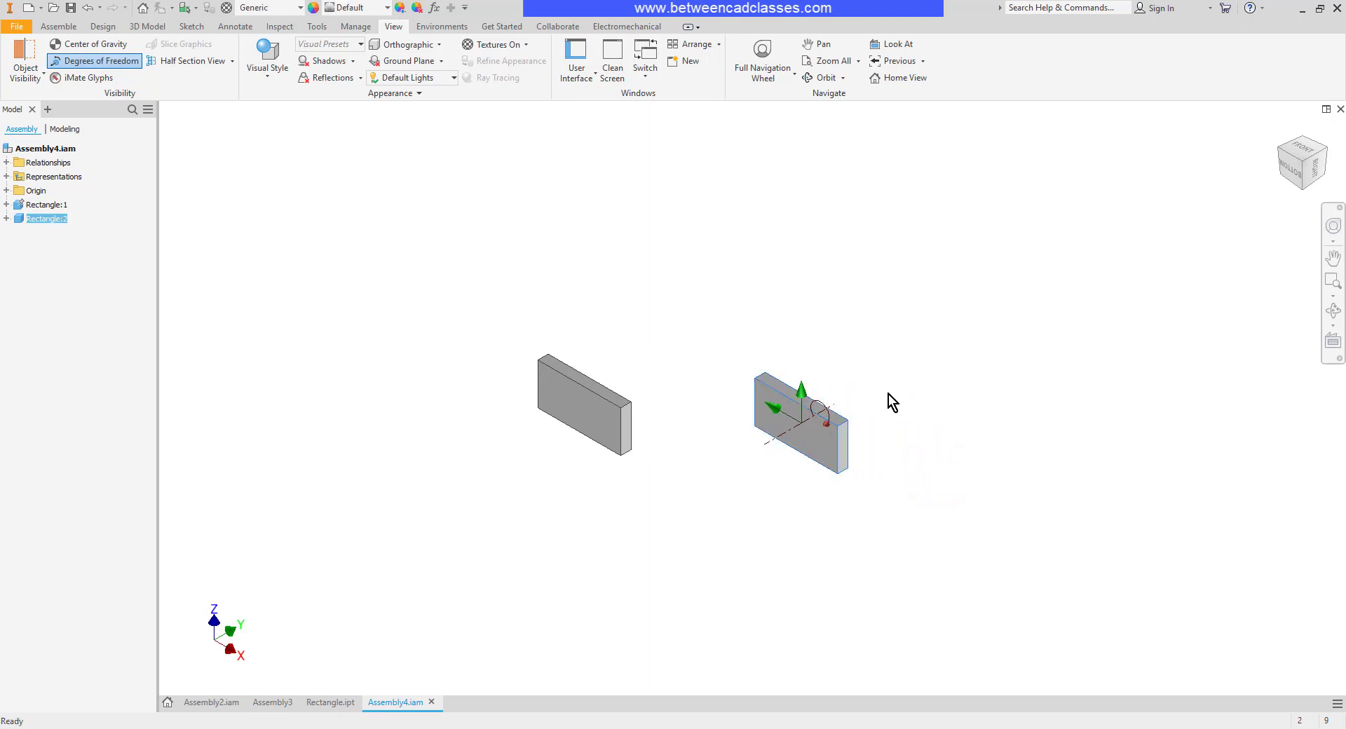
{"action": "left_click", "coordinate": [951, 484]}
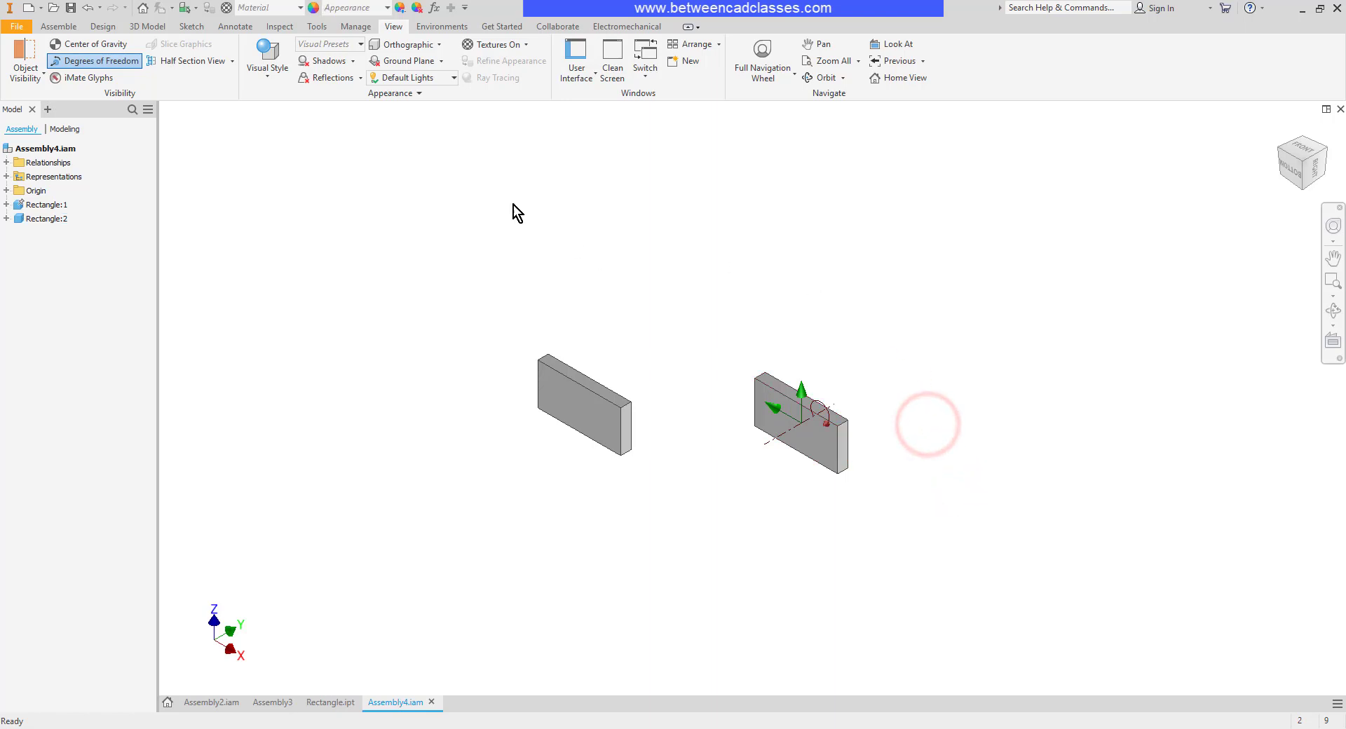
{"action": "left_click", "coordinate": [60, 27]}
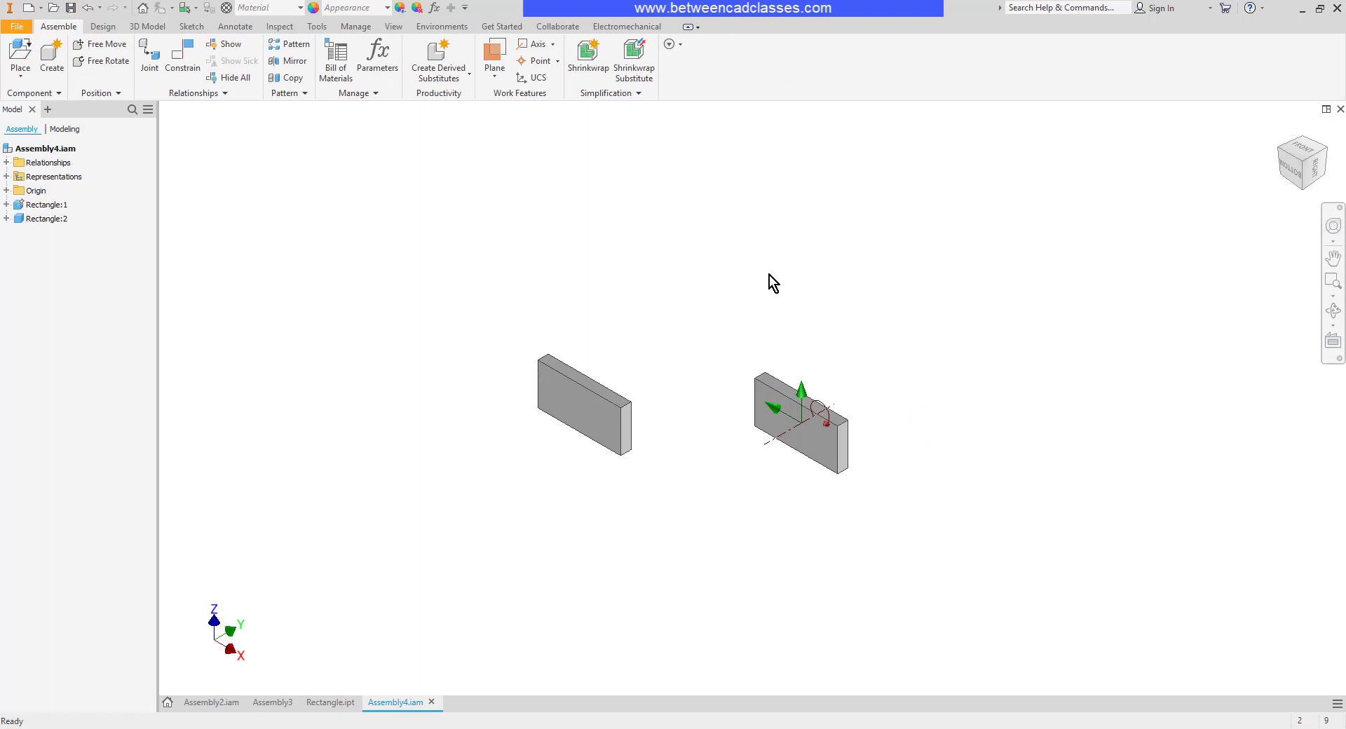
Apply a Flush constraint between the top faces of Rectangle:1 and Rectangle:2
{"action": "left_click", "coordinate": [181, 57]}
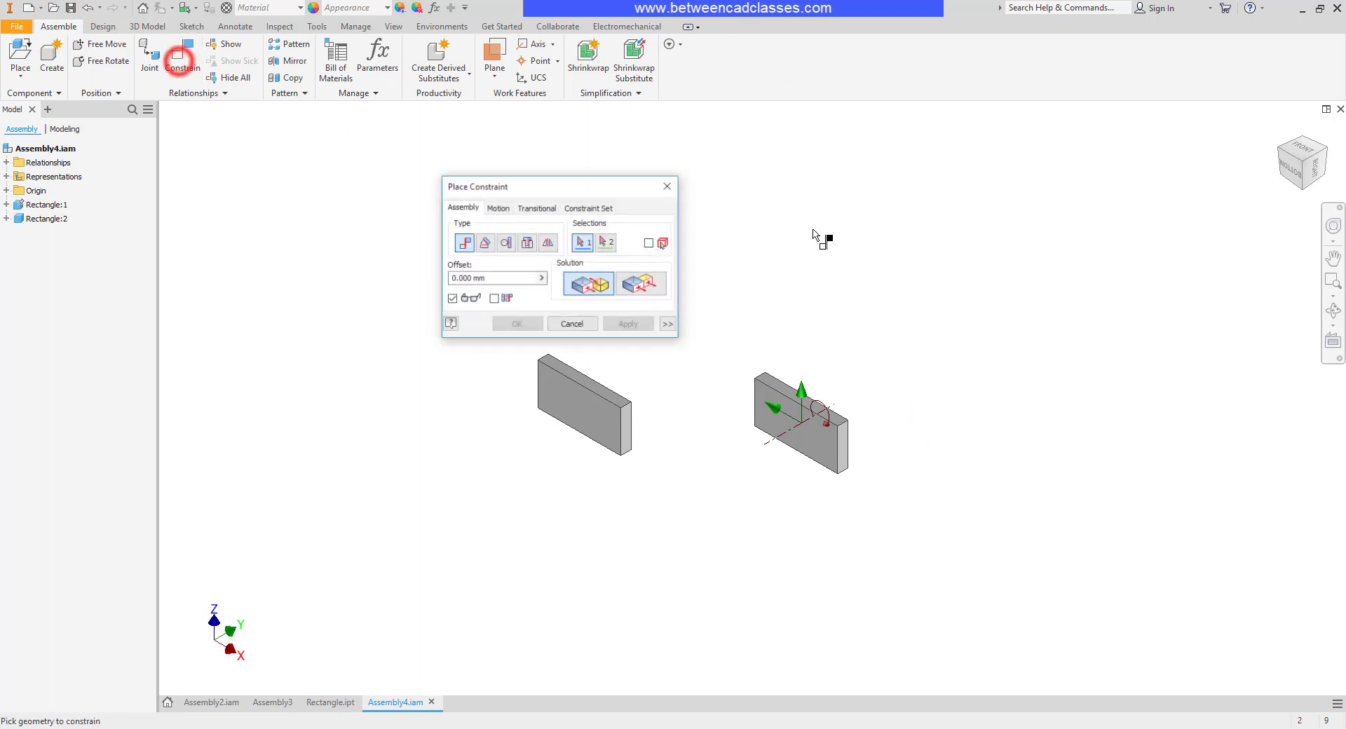
{"action": "middle_click_drag", "start_coordinate": [870, 299], "coordinate": [964, 300]}
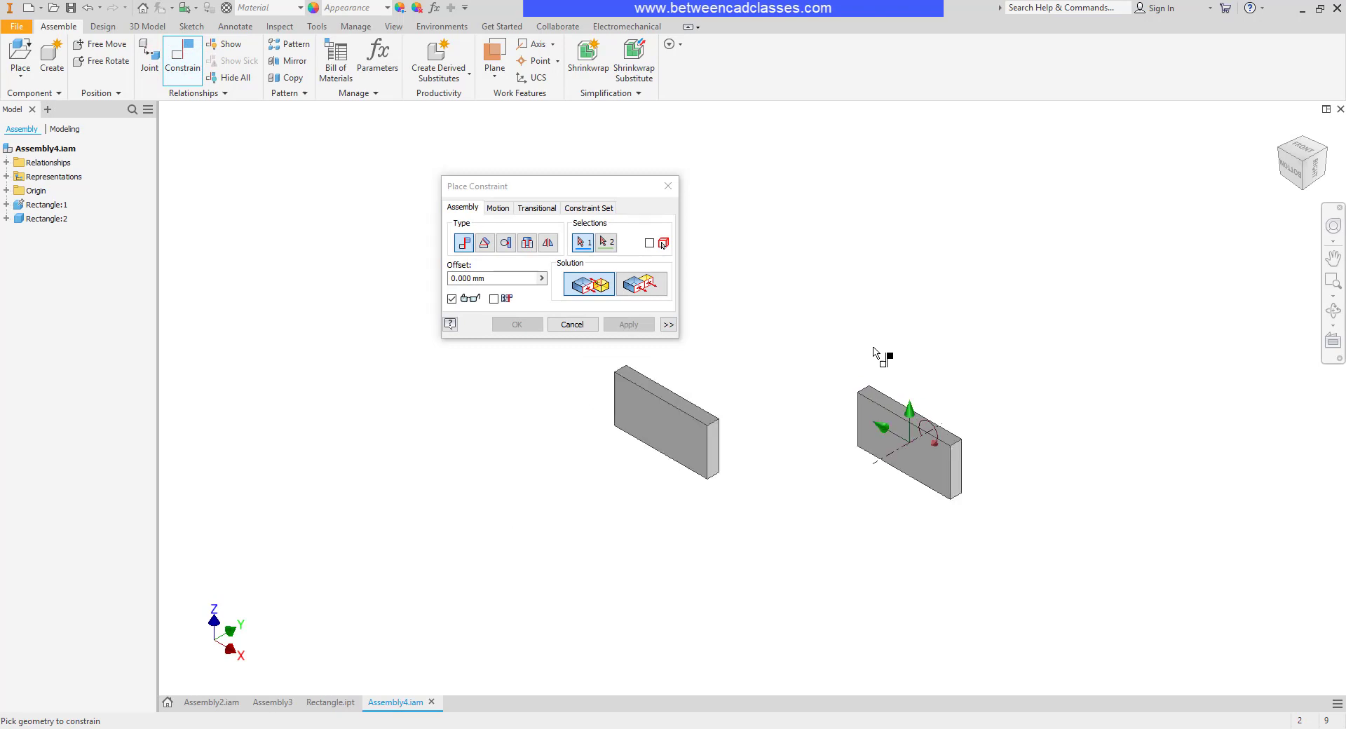
{"action": "scroll", "coordinate": [889, 345], "scroll_direction": "up", "scroll_amount": 3}
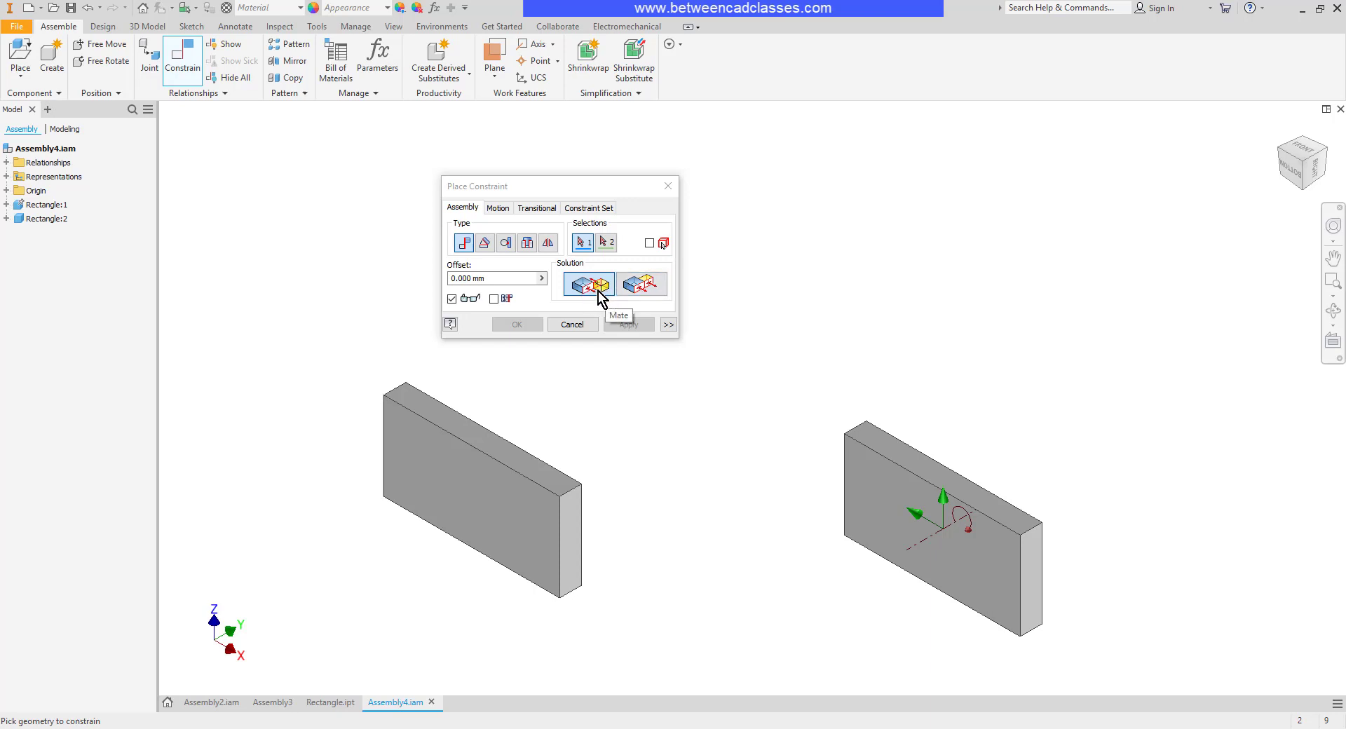
{"action": "left_click", "coordinate": [640, 286]}
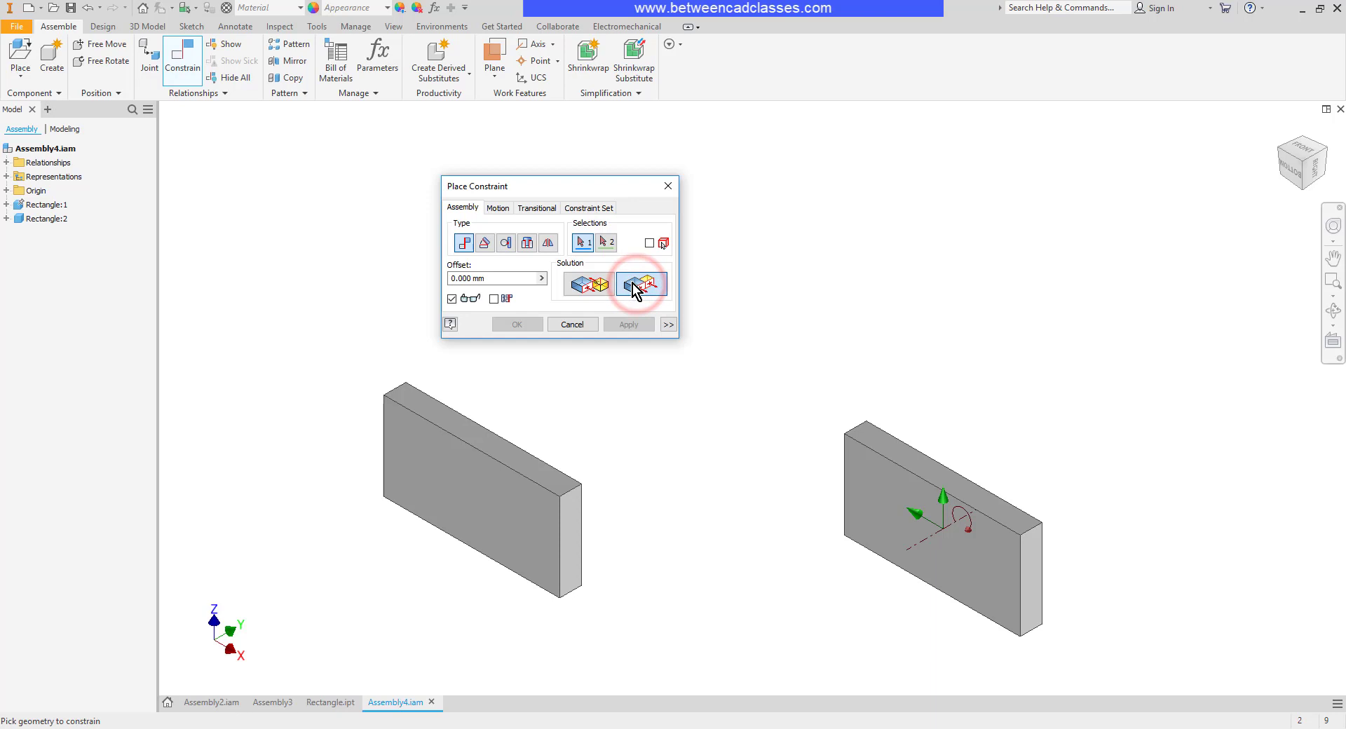
{"action": "left_click", "coordinate": [482, 438]}
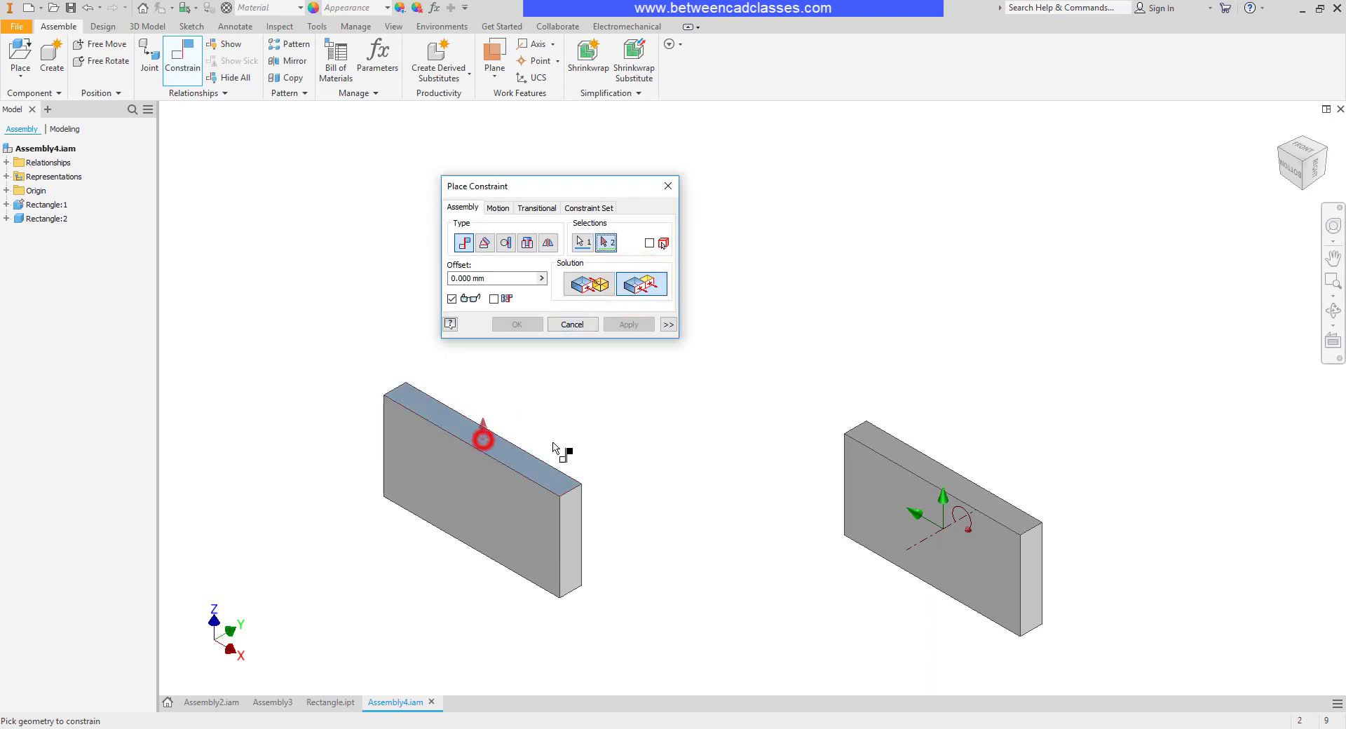
{"action": "left_click", "coordinate": [881, 442]}
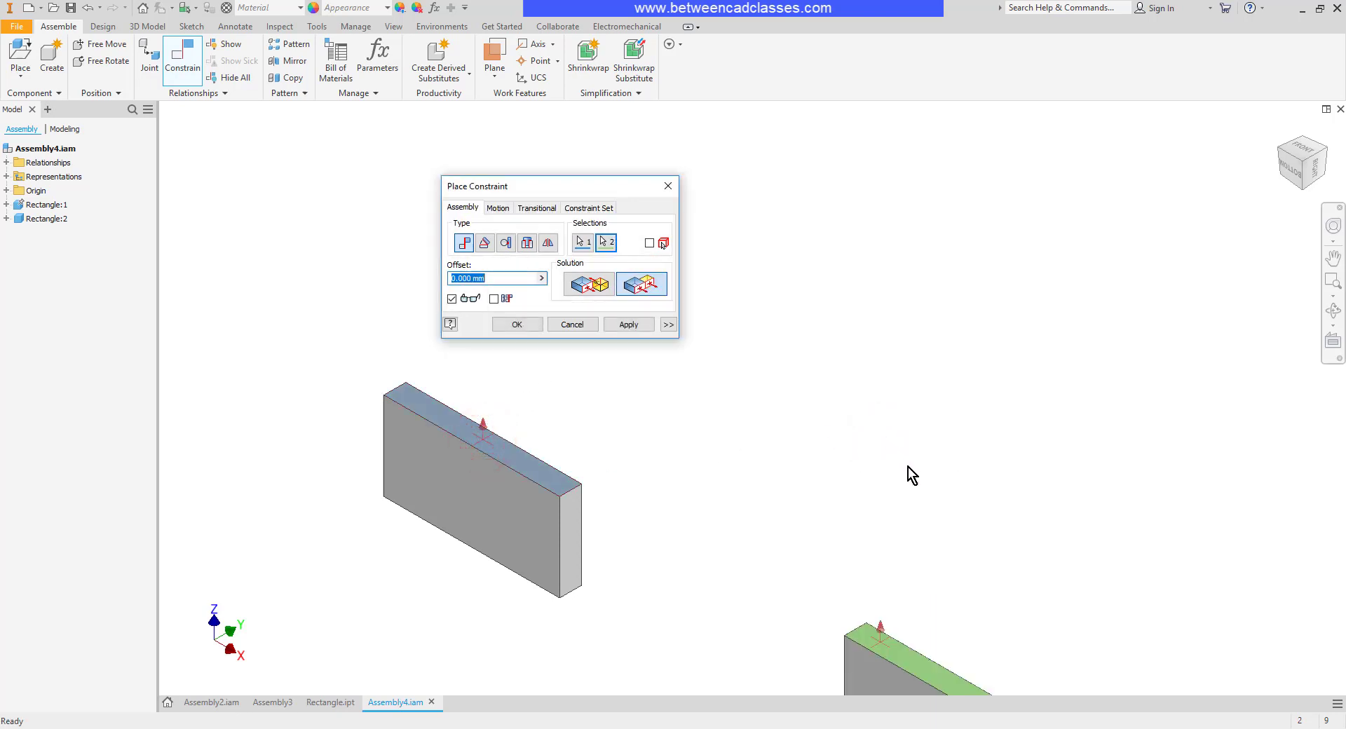
{"action": "middle_click_drag", "start_coordinate": [978, 523], "coordinate": [858, 393]}
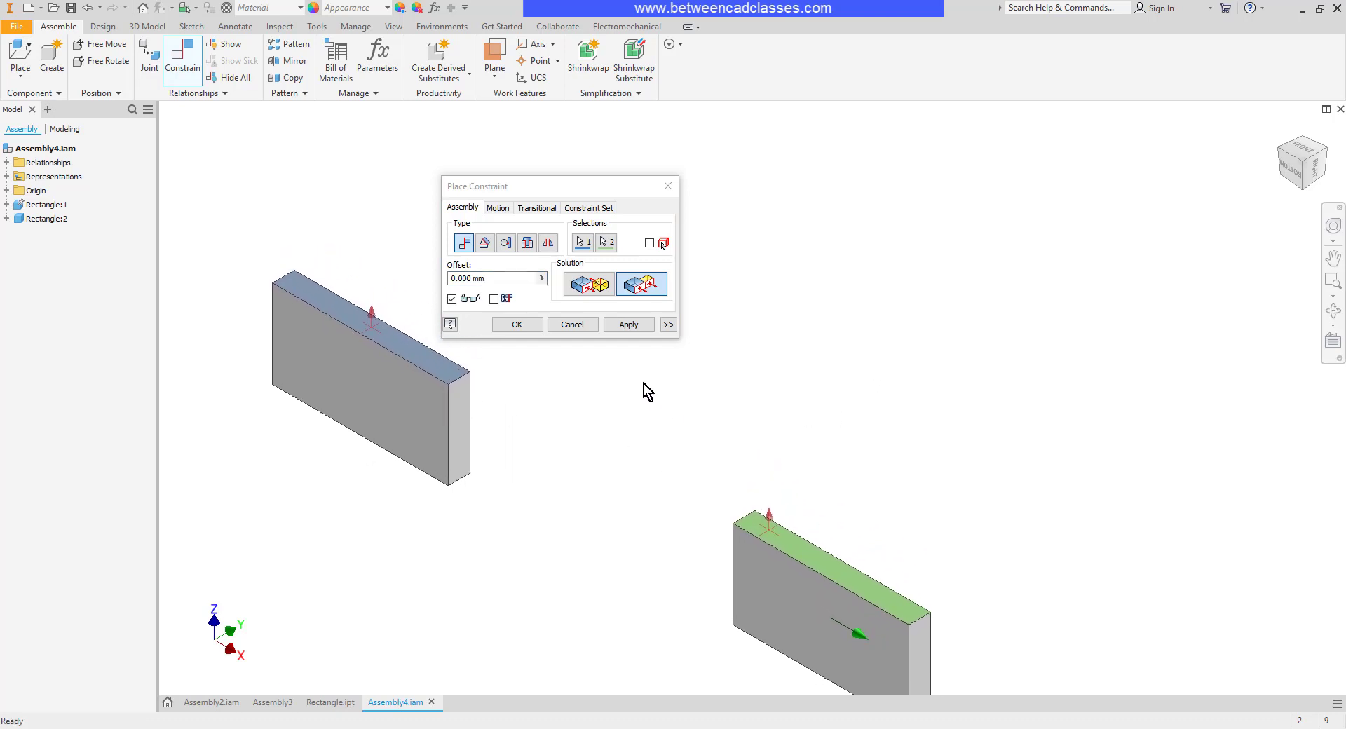
{"action": "left_click", "coordinate": [600, 284]}
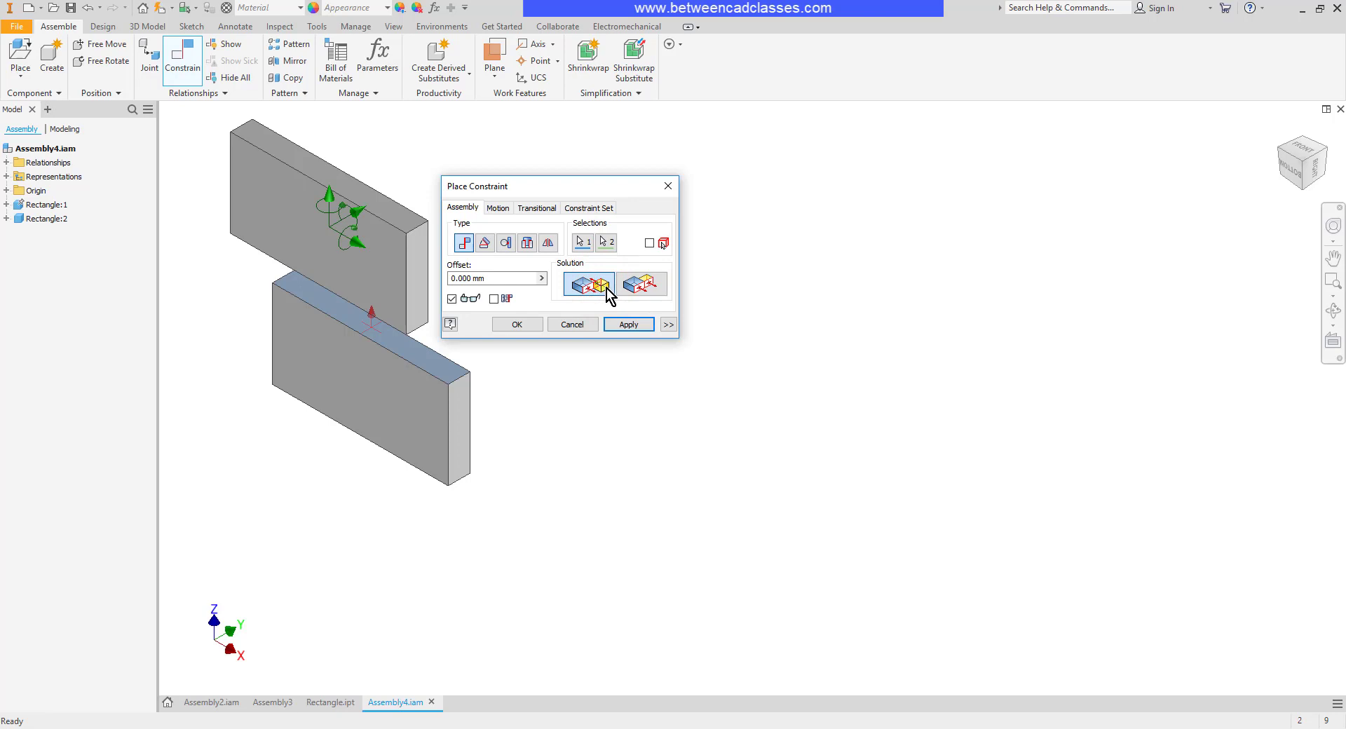
{"action": "left_click", "coordinate": [642, 287]}
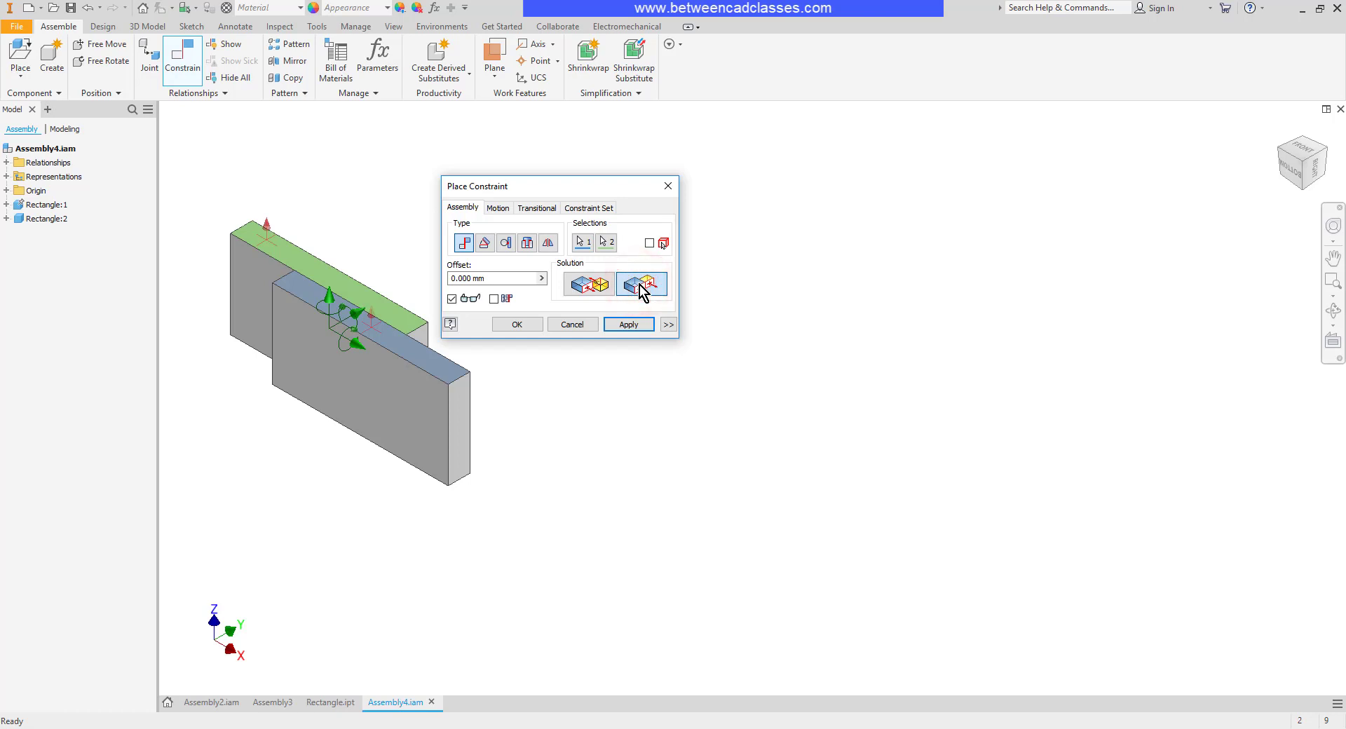
{"action": "left_click", "coordinate": [639, 325]}
Close the constraint dialog and free-drag Rectangle:2 to sit beside Rectangle:1
{"action": "left_click", "coordinate": [576, 325]}
{"action": "left_click", "coordinate": [625, 376]}
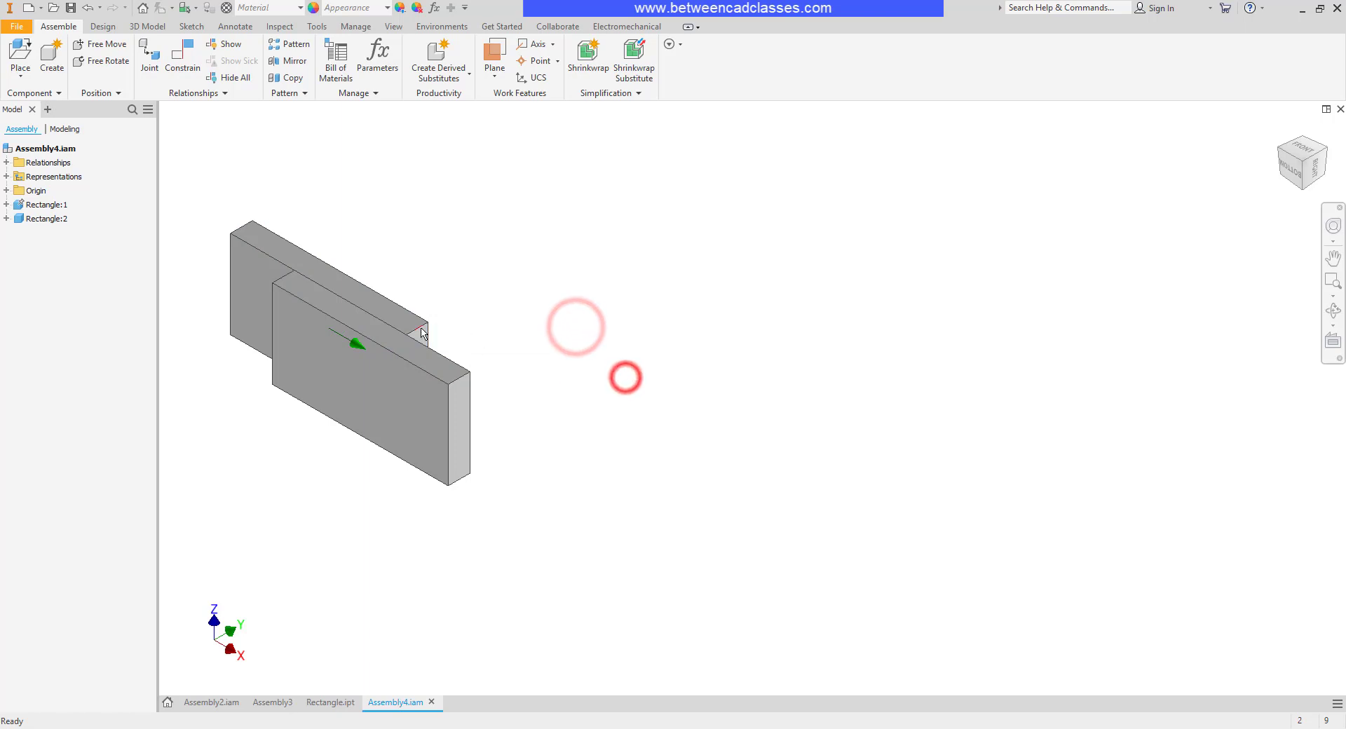
{"action": "left_click", "coordinate": [410, 325]}
{"action": "left_click_drag", "start_coordinate": [410, 326], "coordinate": [350, 242]}
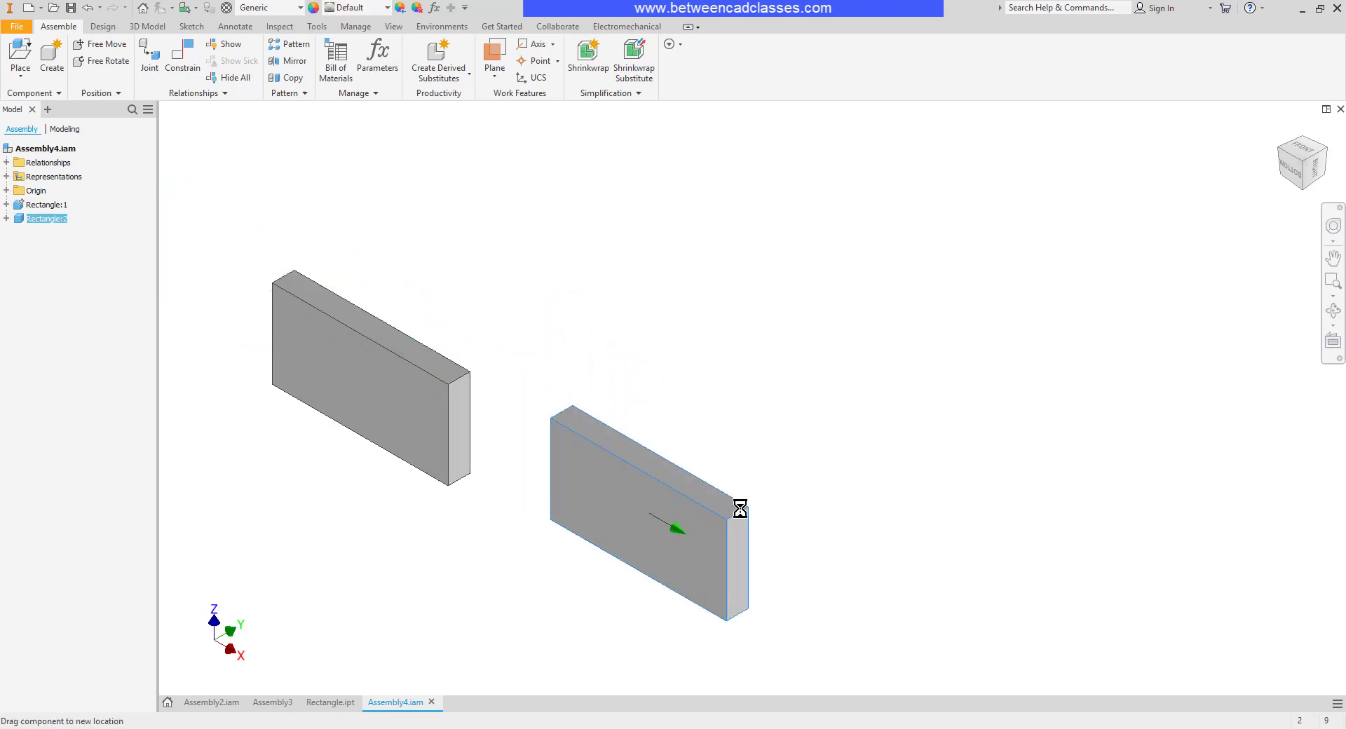
{"action": "left_click_drag", "start_coordinate": [740, 509], "coordinate": [571, 301]}
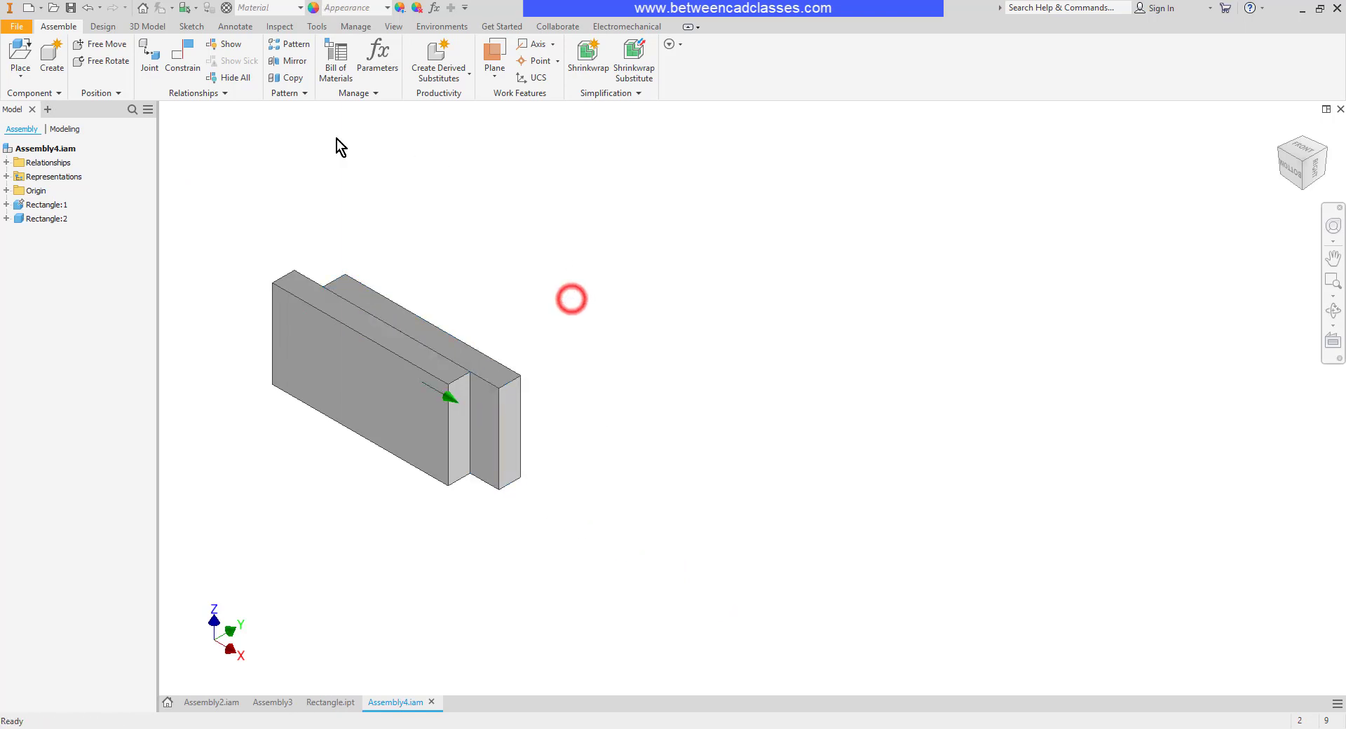
Constrain the end faces of Rectangle:2 and Rectangle:1 flush
{"action": "left_click", "coordinate": [183, 56]}
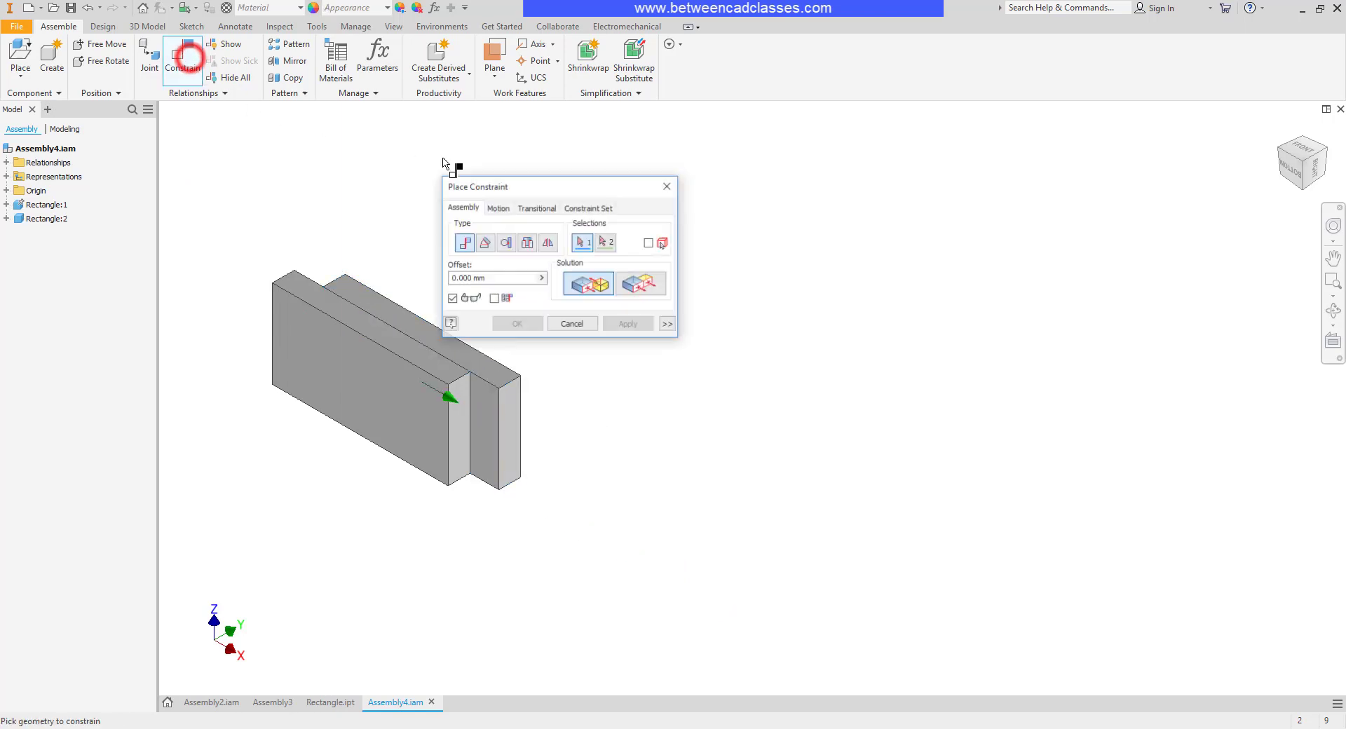
{"action": "left_click", "coordinate": [641, 287]}
{"action": "left_click", "coordinate": [510, 423]}
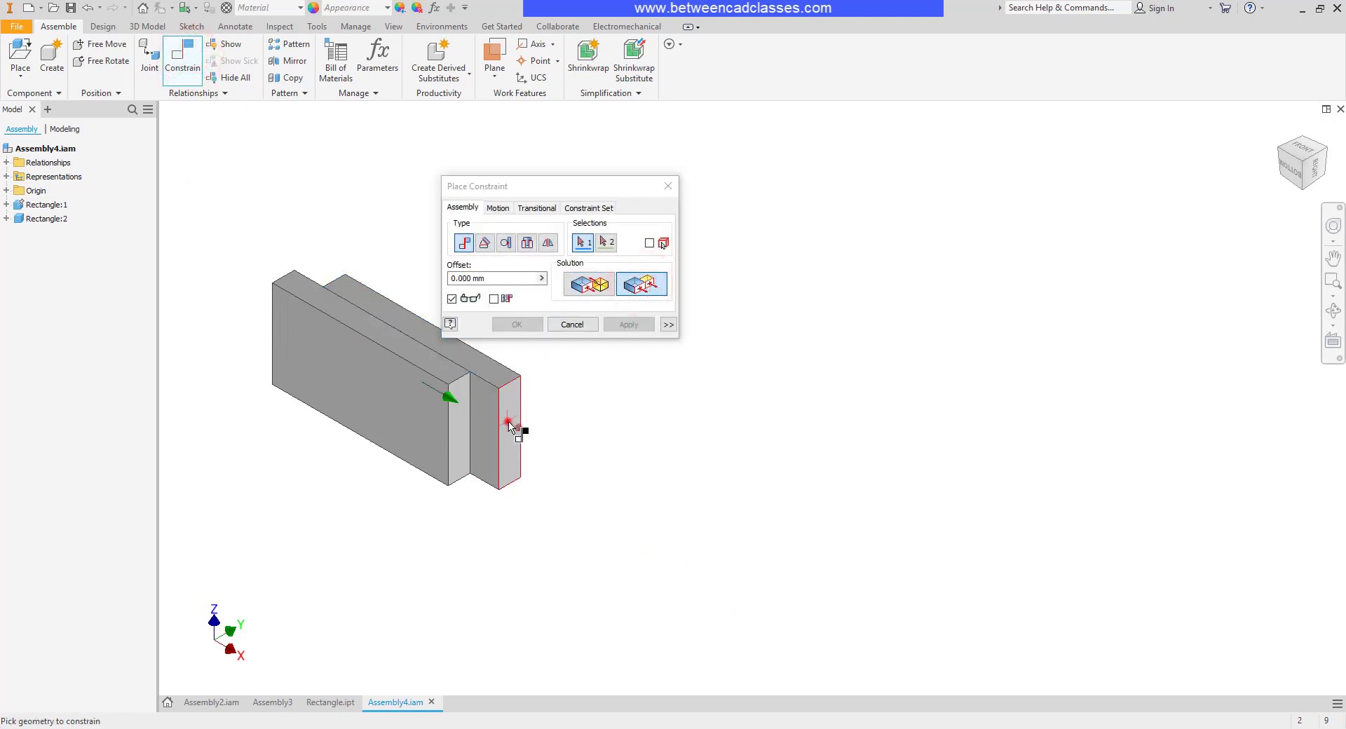
{"action": "left_click", "coordinate": [465, 431]}
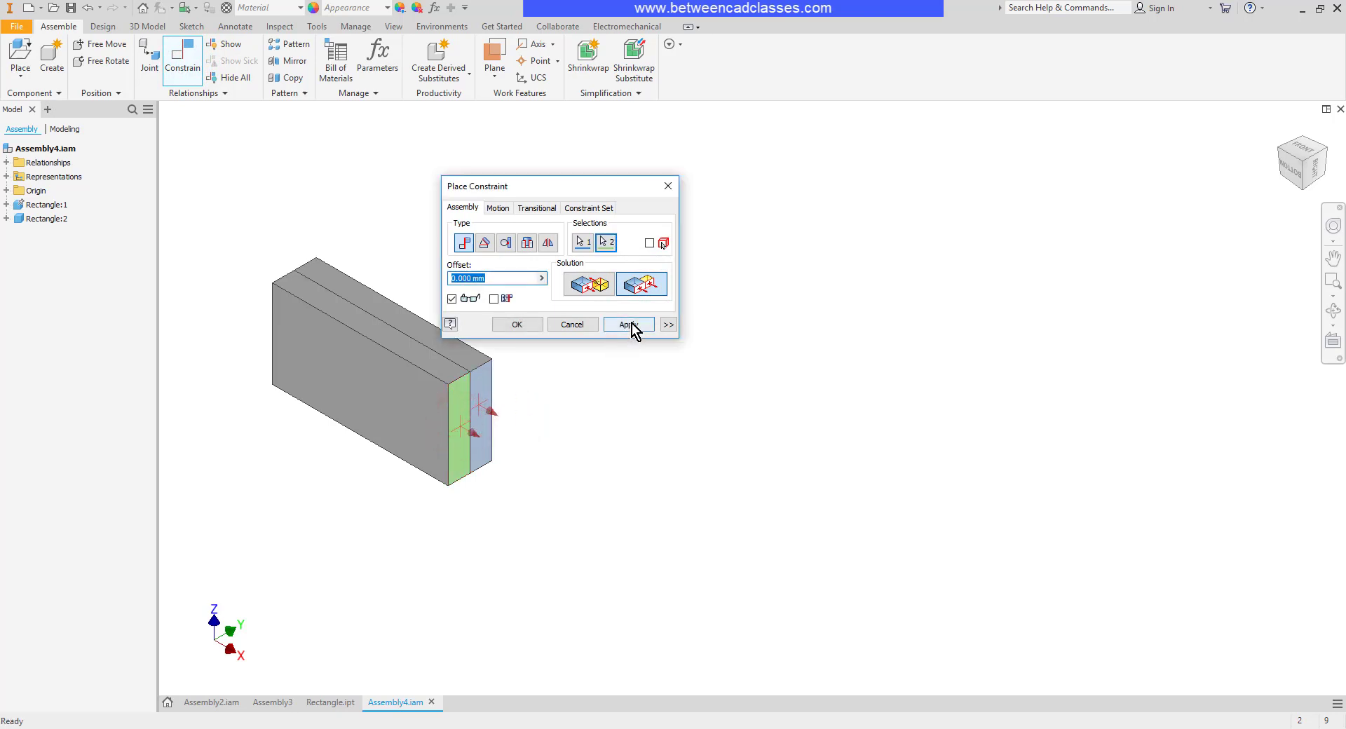
{"action": "left_click", "coordinate": [630, 324]}
{"action": "left_click", "coordinate": [572, 324]}
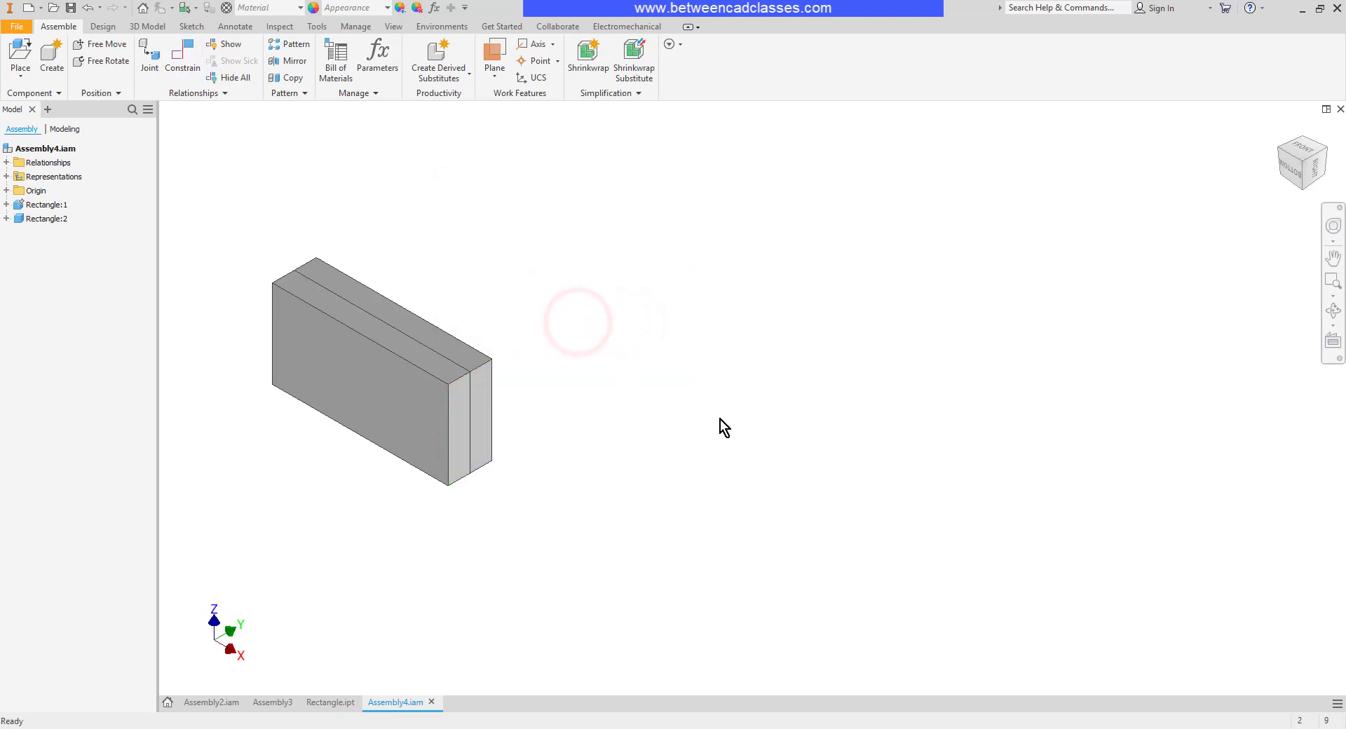
{"action": "left_click", "coordinate": [484, 382]}
{"action": "left_click", "coordinate": [485, 393]}
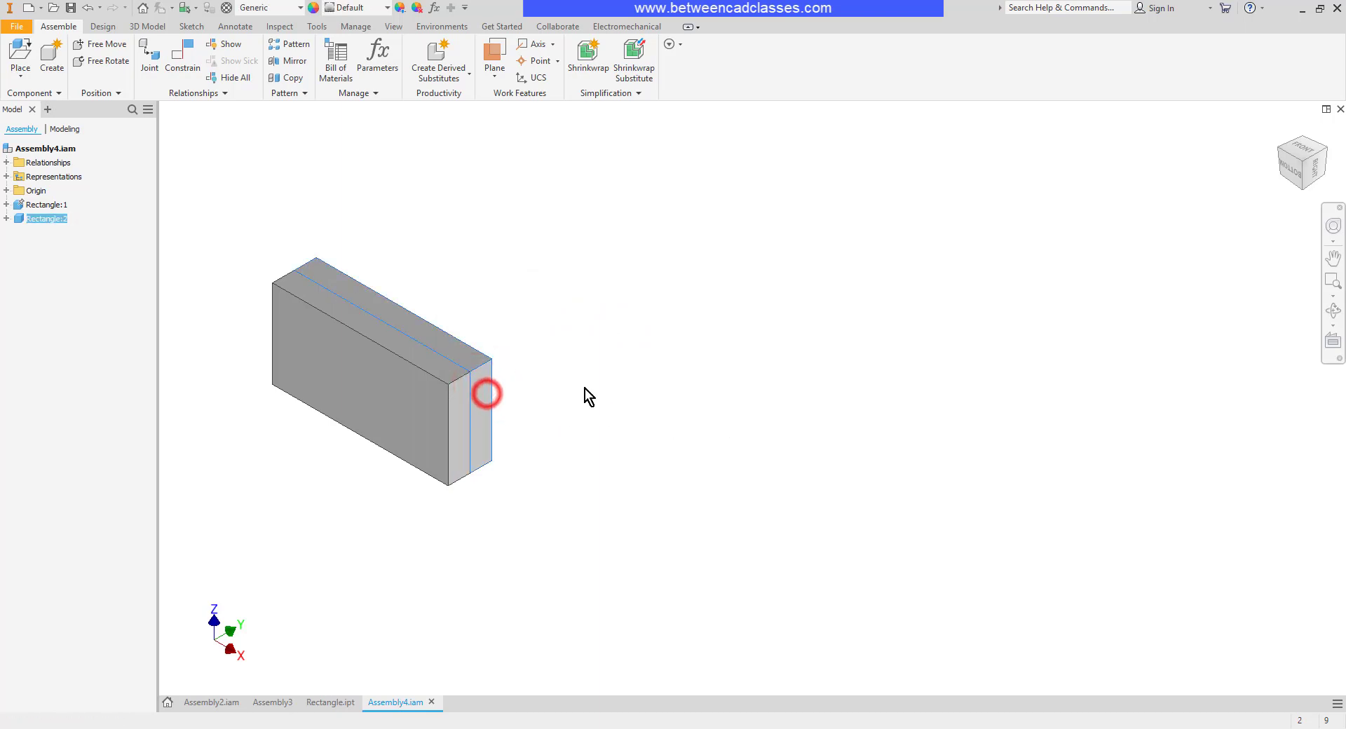
{"action": "left_click", "coordinate": [655, 383]}
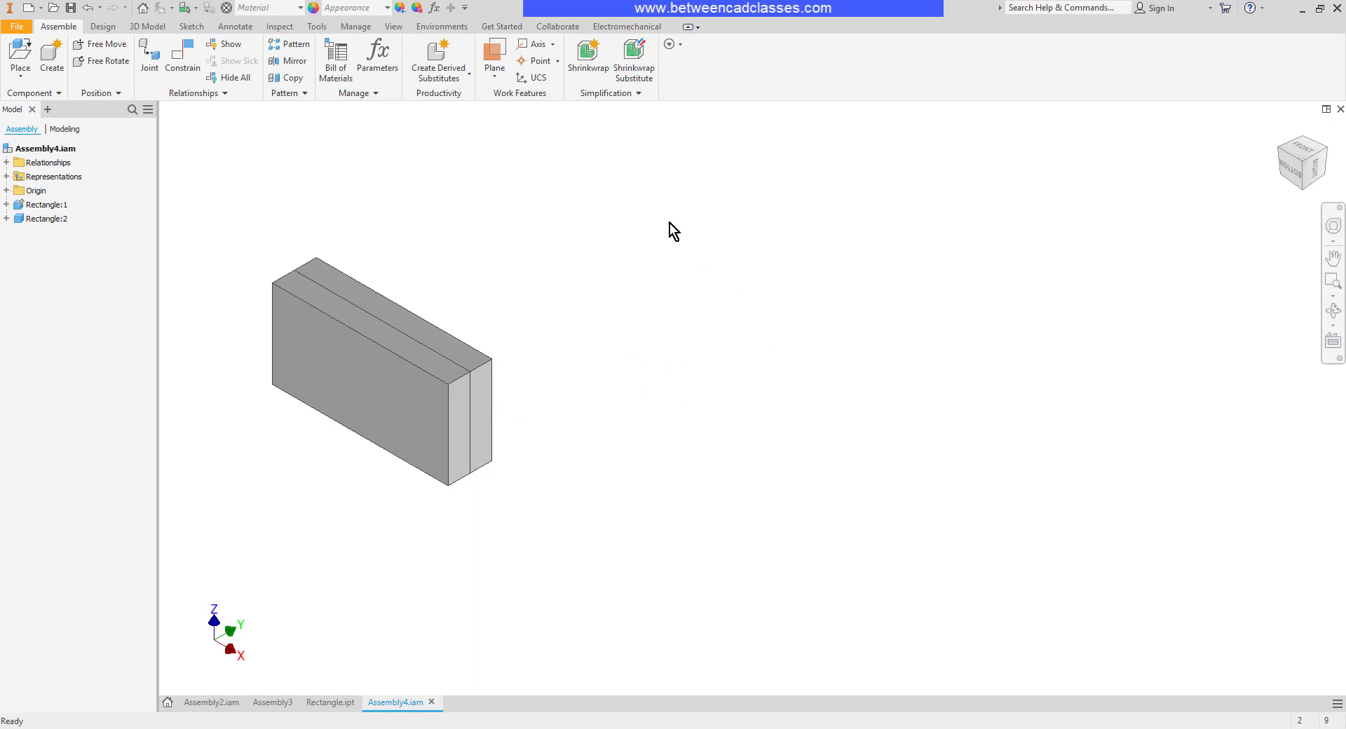
Expand Rectangle:2 and Rectangle:1 in the browser to show Mate:1, Flush:1 and Flush:2
{"action": "left_click", "coordinate": [6, 218]}
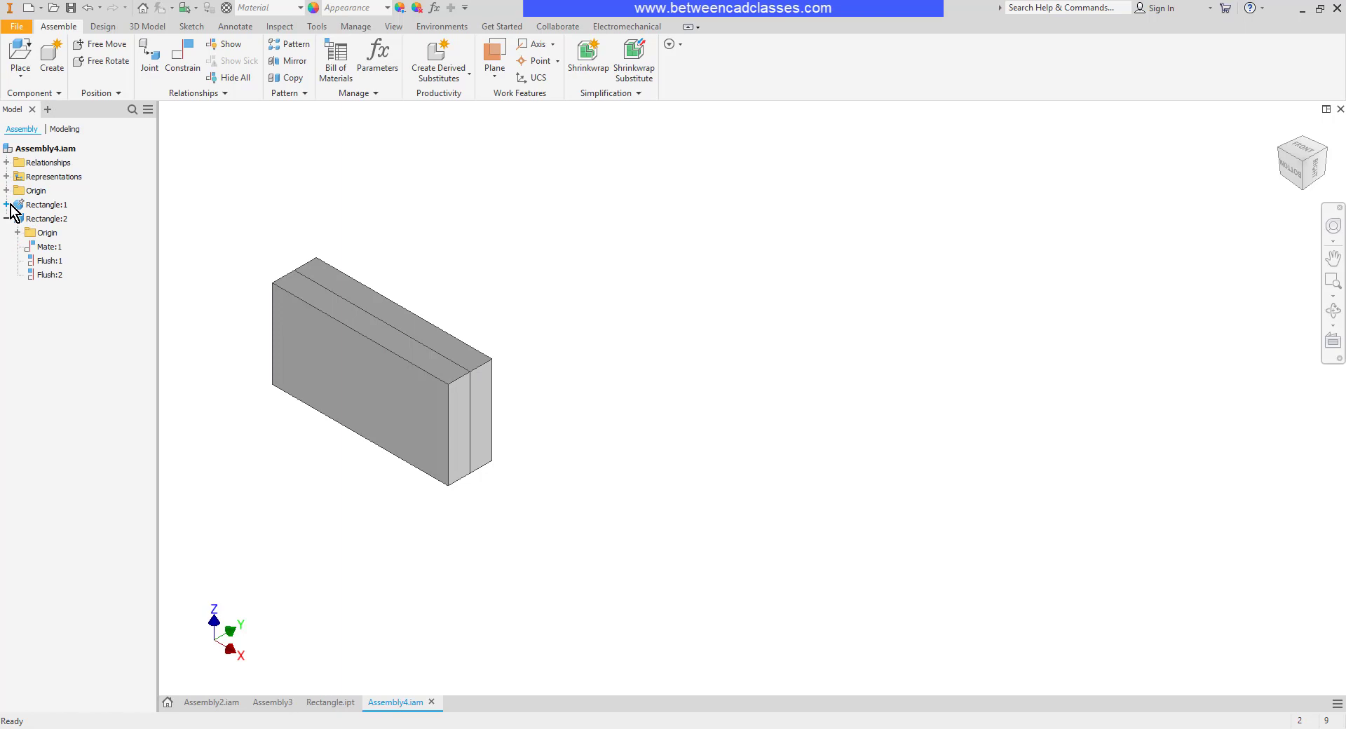
{"action": "left_click", "coordinate": [6, 204]}
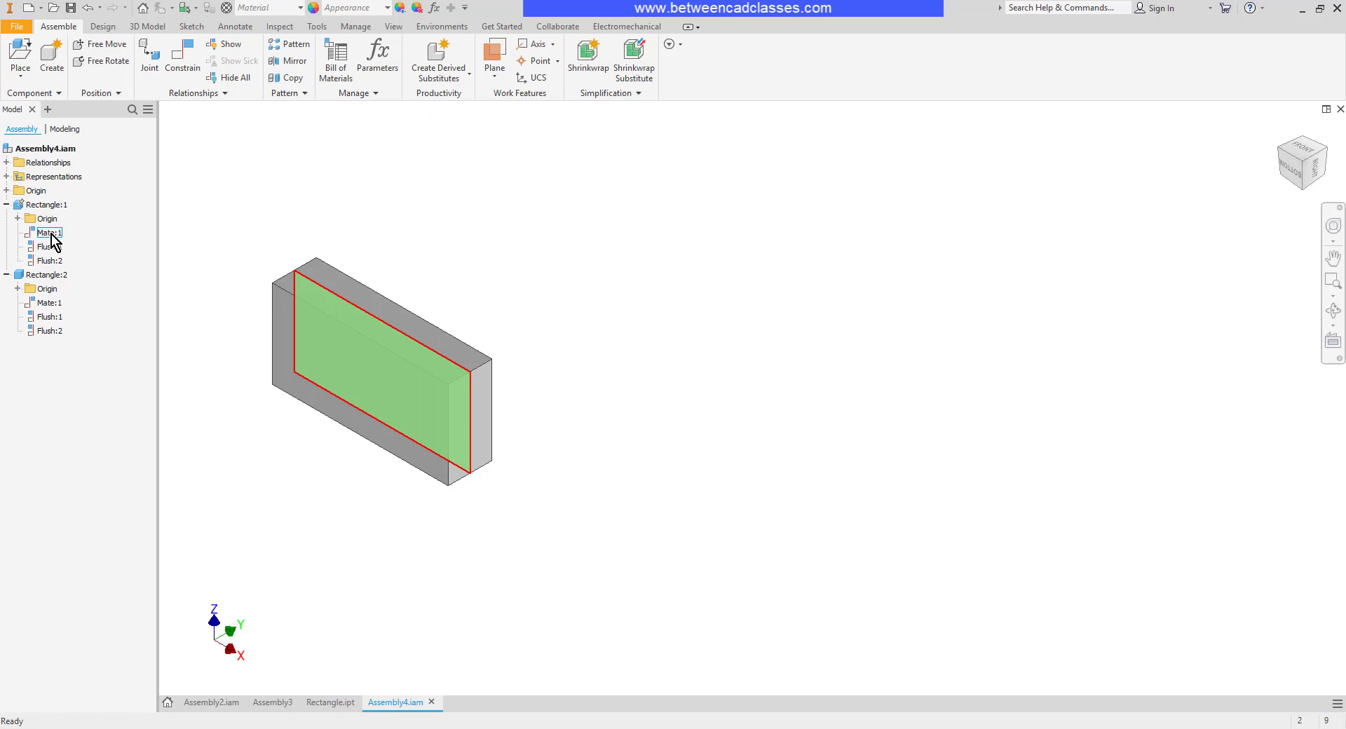
Edit Mate:1 to use a 5 mm offset between the blocks
{"action": "right_click", "coordinate": [49, 239]}
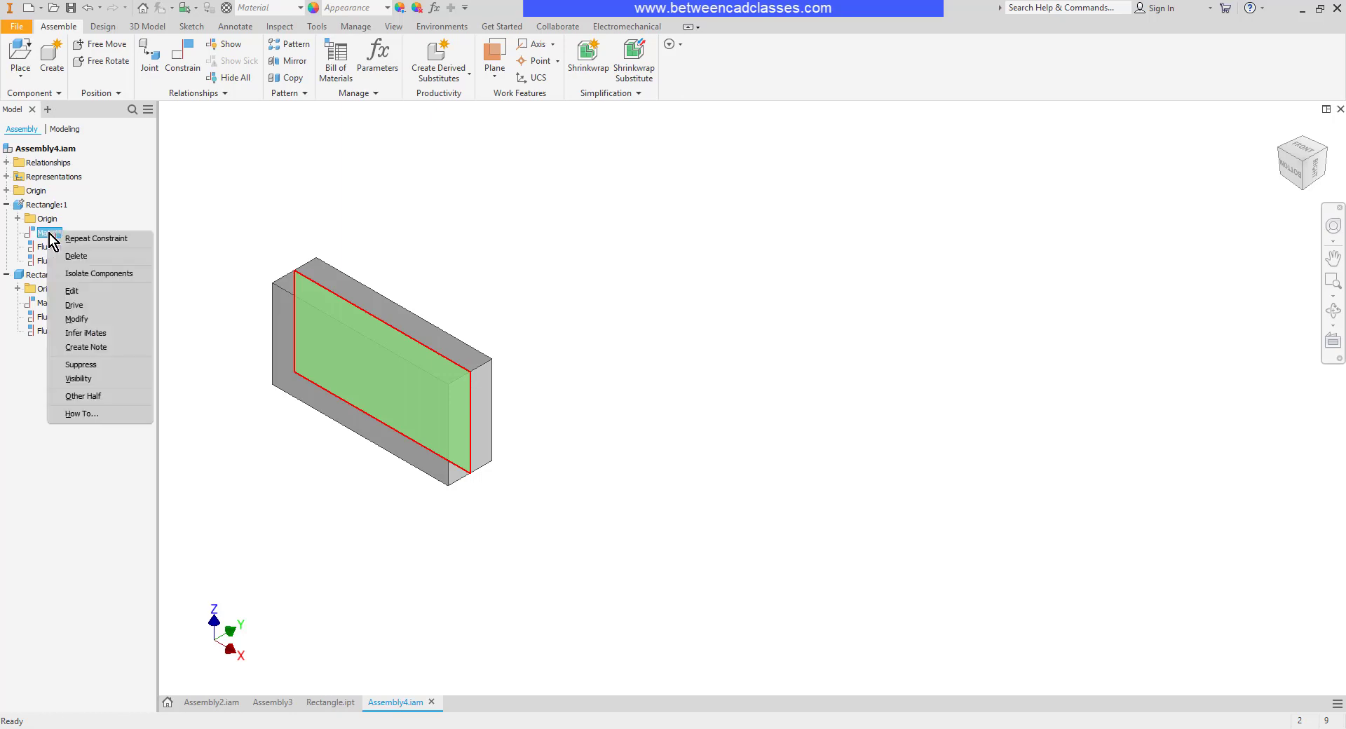
{"action": "left_click", "coordinate": [82, 293]}
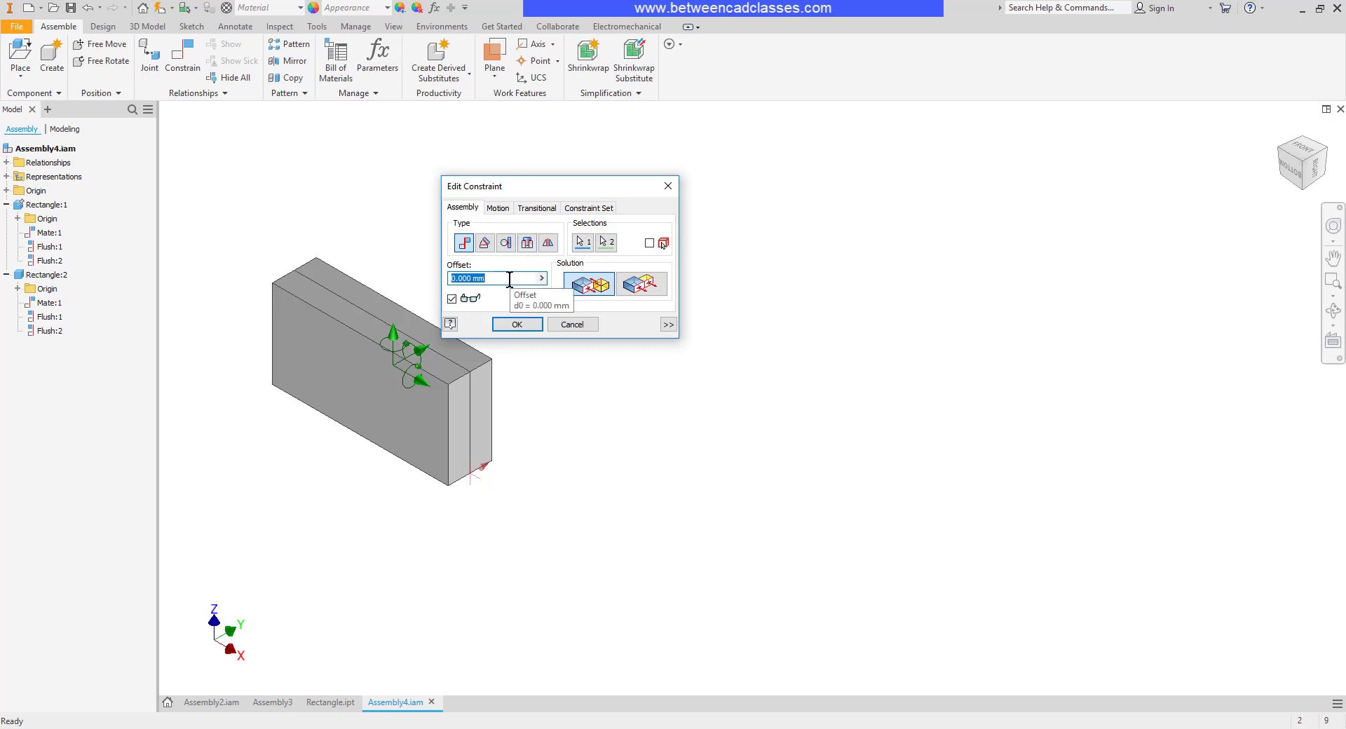
{"action": "type", "text": "5"}
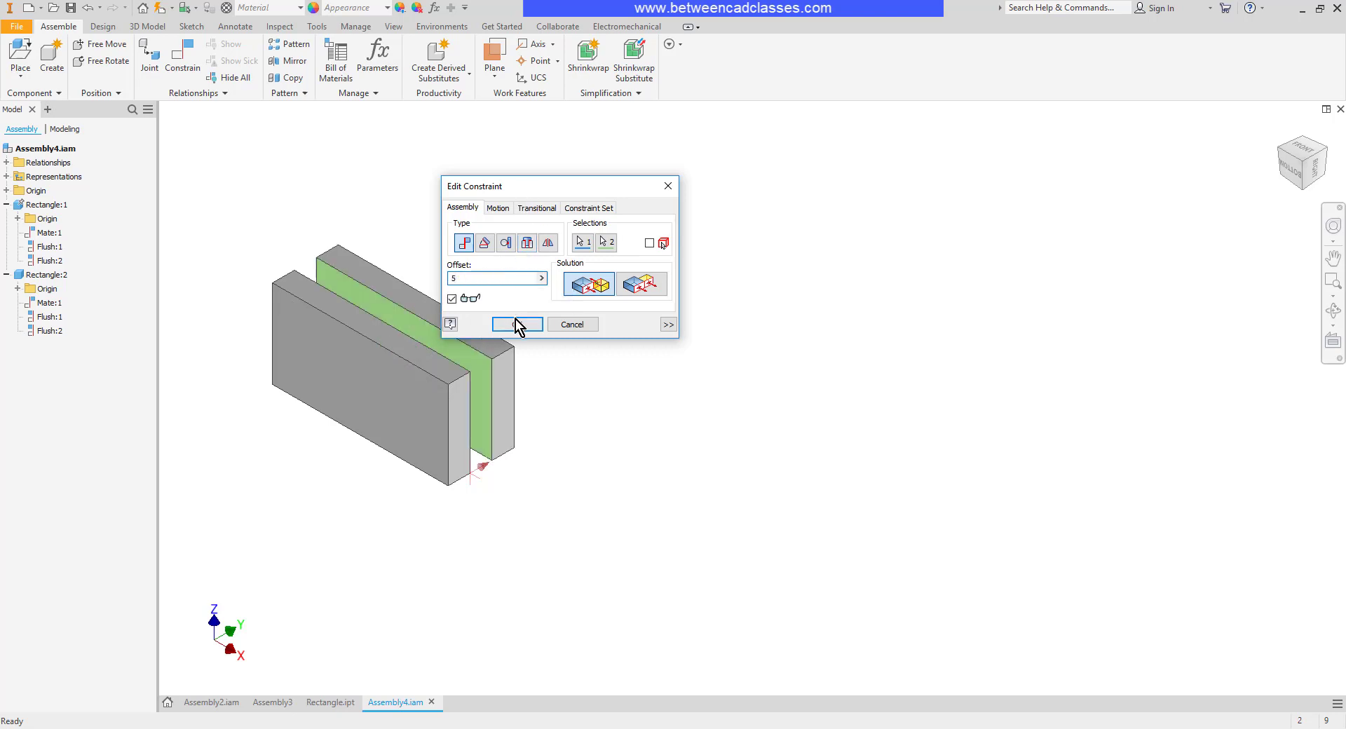
{"action": "left_click", "coordinate": [517, 324]}
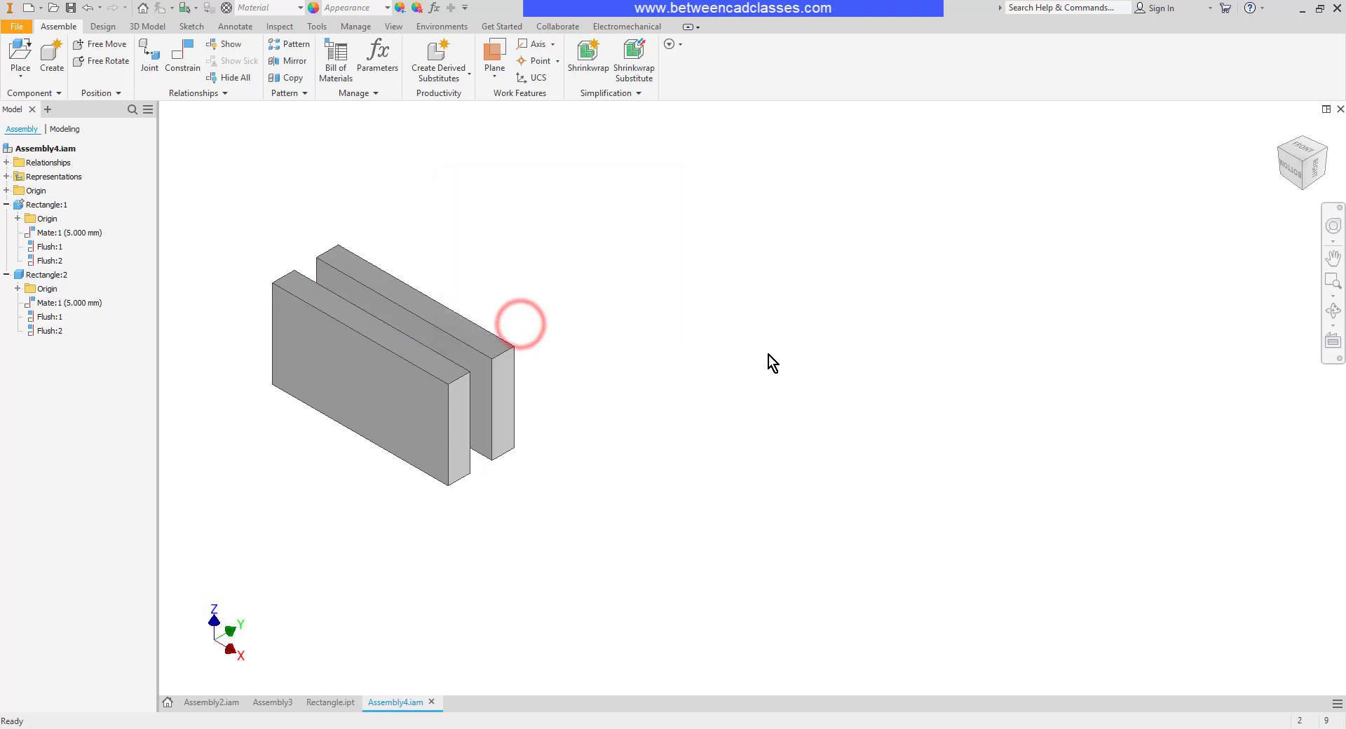
{"action": "left_click", "coordinate": [772, 354]}
{"action": "left_click", "coordinate": [506, 355]}
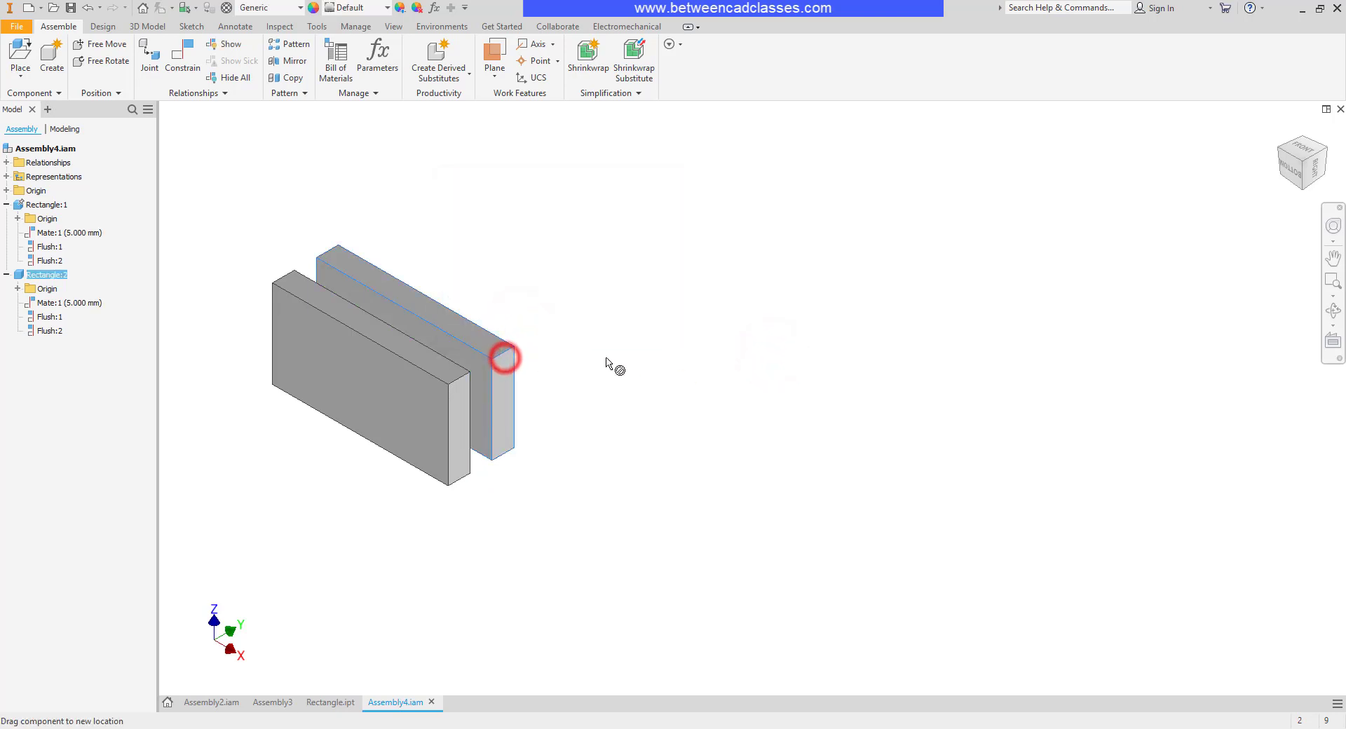
{"action": "left_click", "coordinate": [652, 354]}
{"action": "mouse_move", "coordinate": [691, 381]}
{"action": "middle_mouse_down", "text": "shift"}
{"action": "mouse_move", "coordinate": [643, 393]}
{"action": "mouse_move", "coordinate": [689, 387]}
{"action": "middle_mouse_up", "text": "shift"}
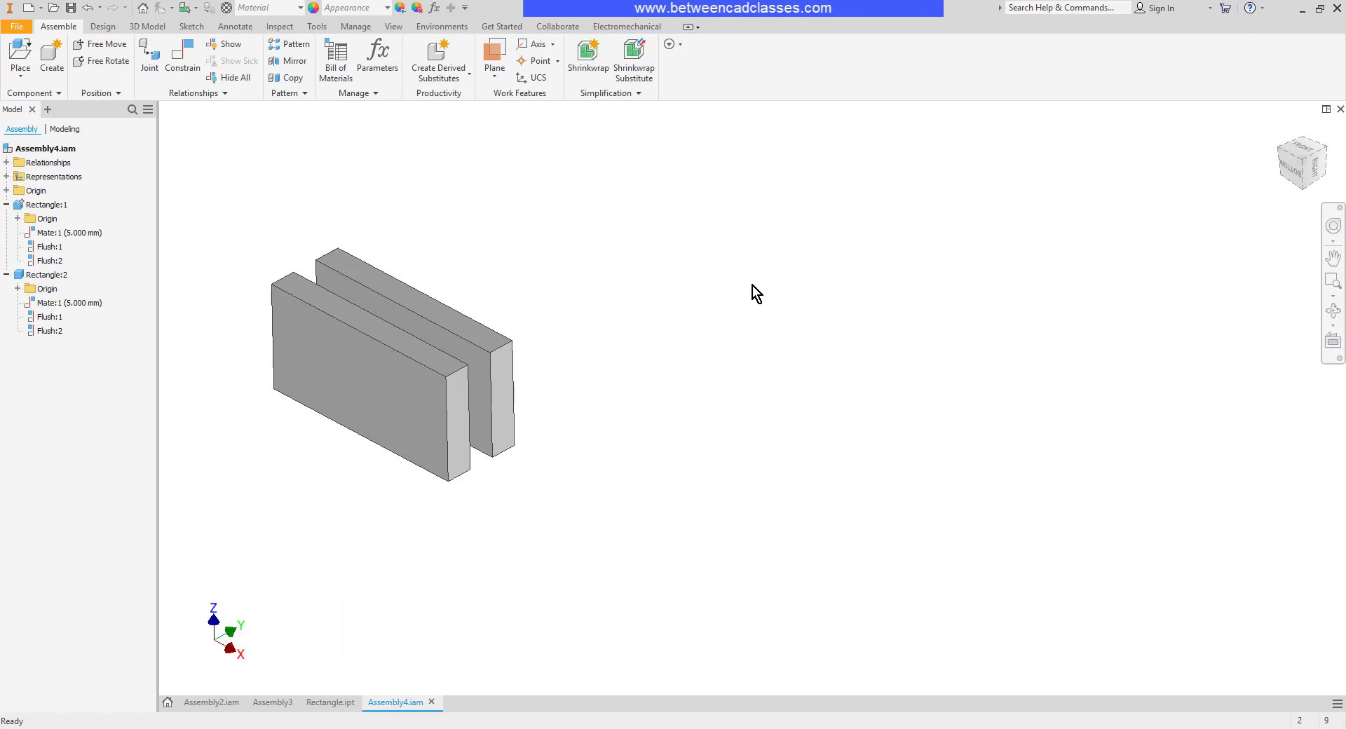
Suppress Mate:1, pull Rectangle:2 away, then unsuppress Mate:1 so it snaps back
{"action": "right_click", "coordinate": [60, 305]}
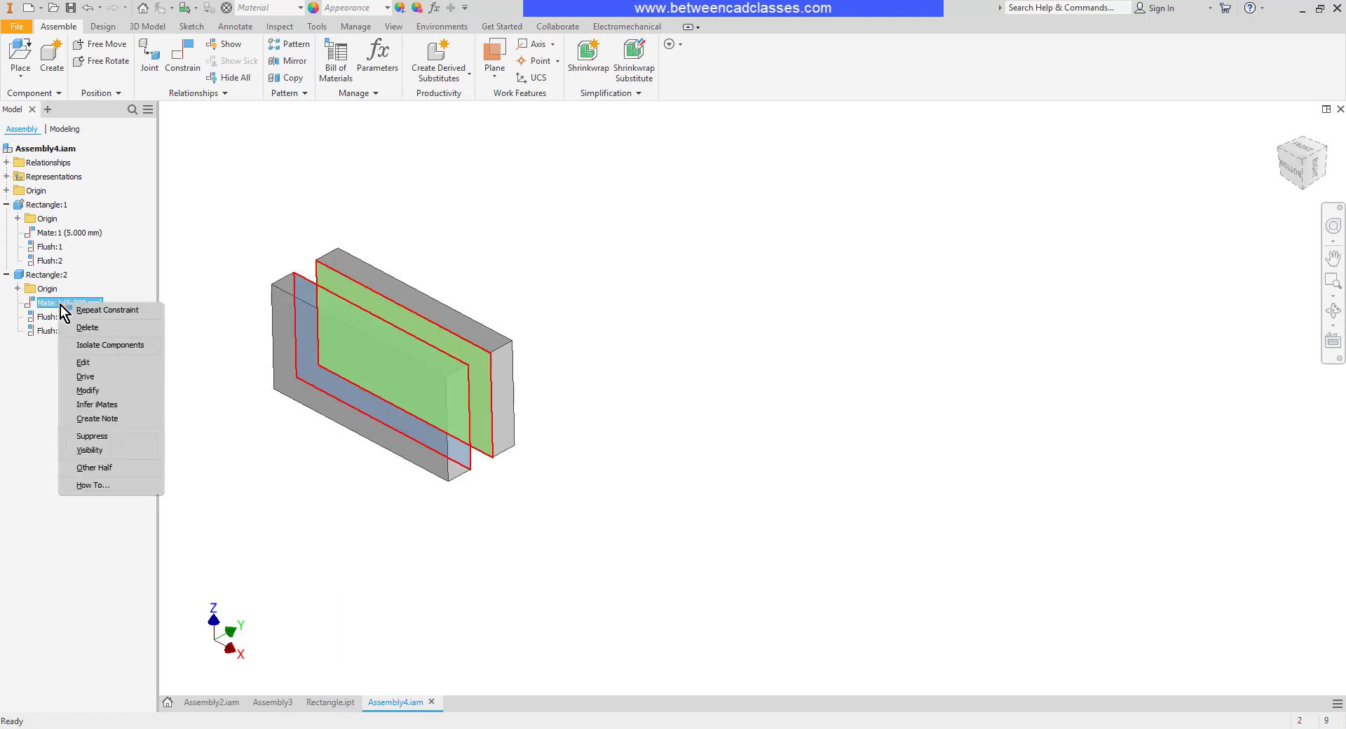
{"action": "left_click", "coordinate": [95, 447]}
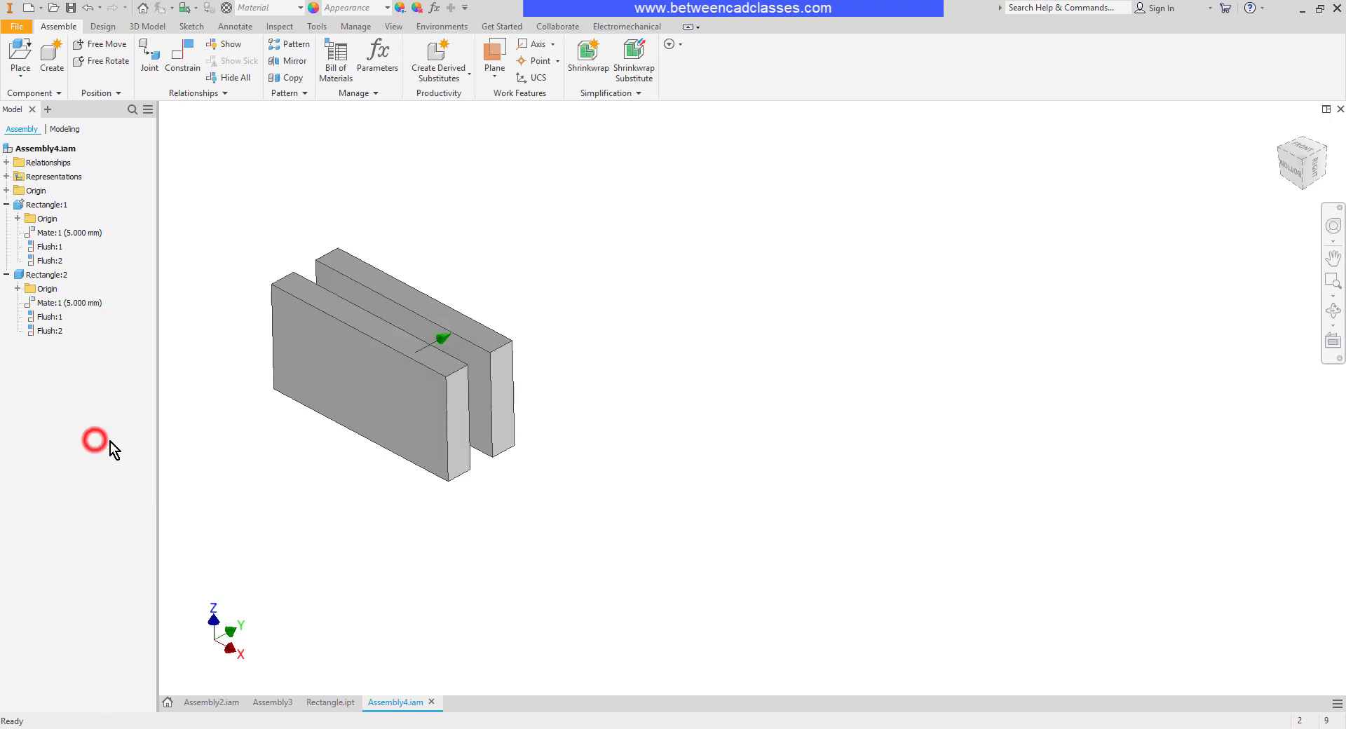
{"action": "left_click_drag", "start_coordinate": [514, 389], "coordinate": [717, 354]}
{"action": "left_click", "coordinate": [699, 418]}
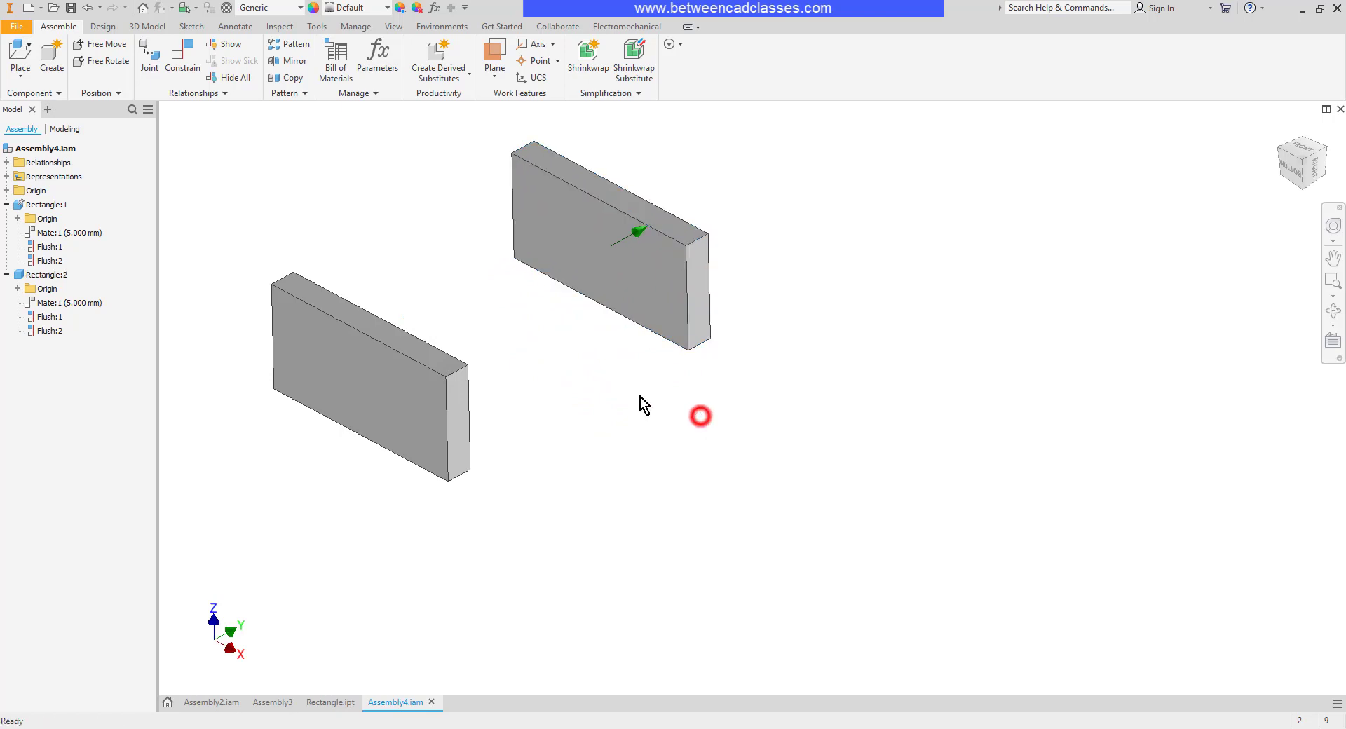
{"action": "right_click", "coordinate": [62, 303]}
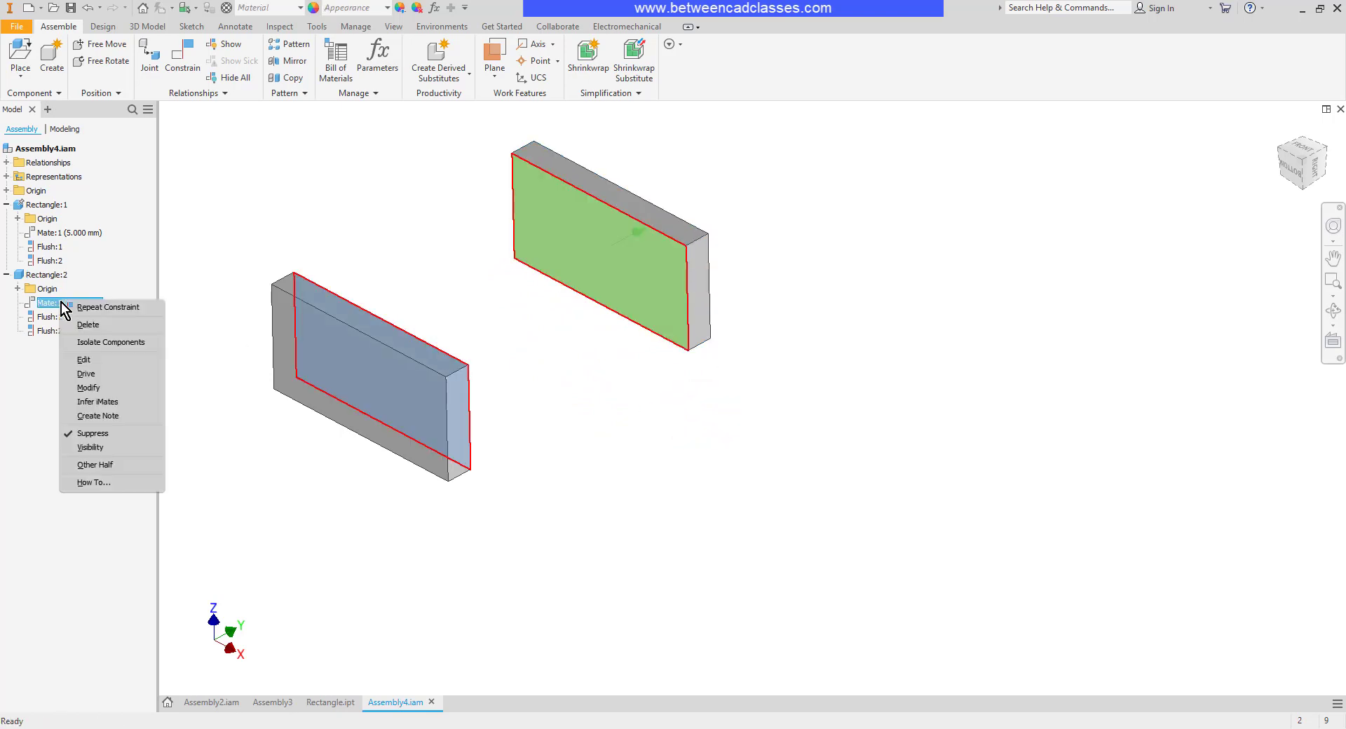
{"action": "left_click", "coordinate": [116, 433]}
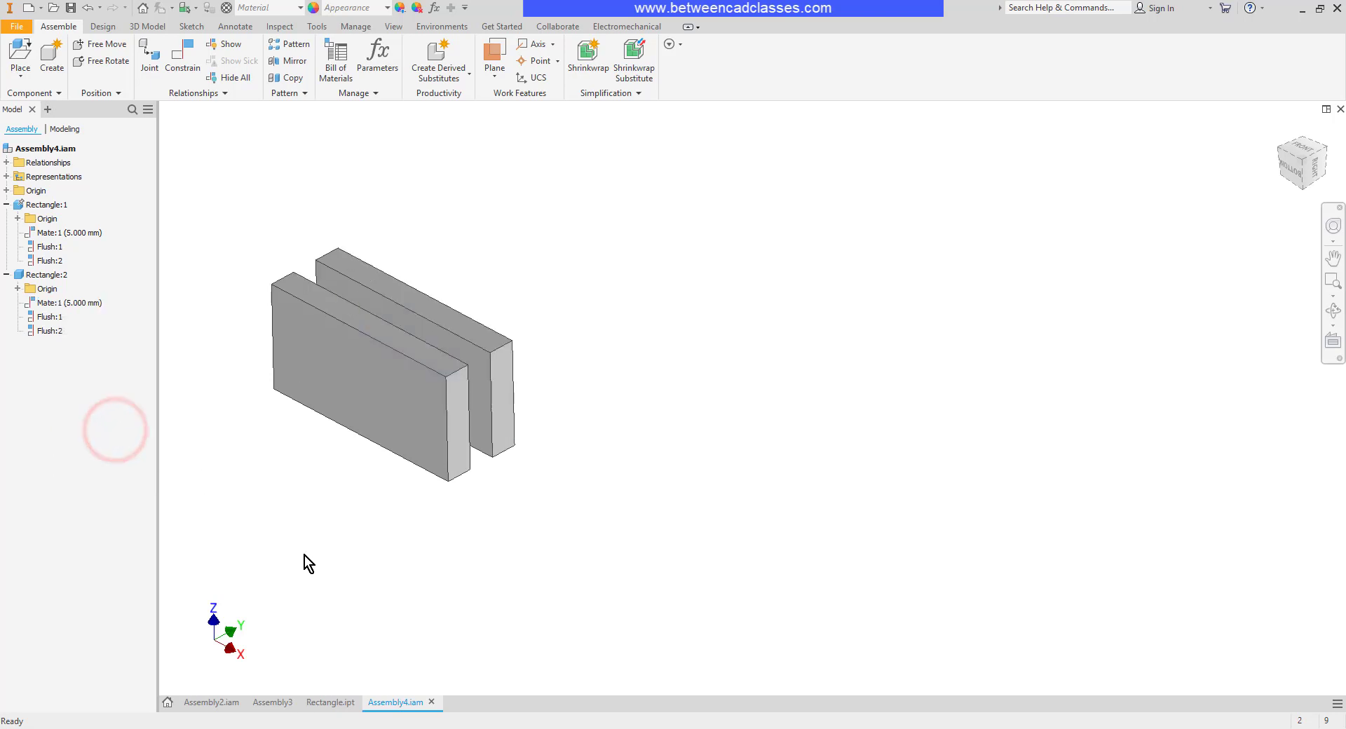
Delete Rectangle:2's Mate:1 and drag the block well away from Rectangle:1
{"action": "right_click", "coordinate": [80, 305]}
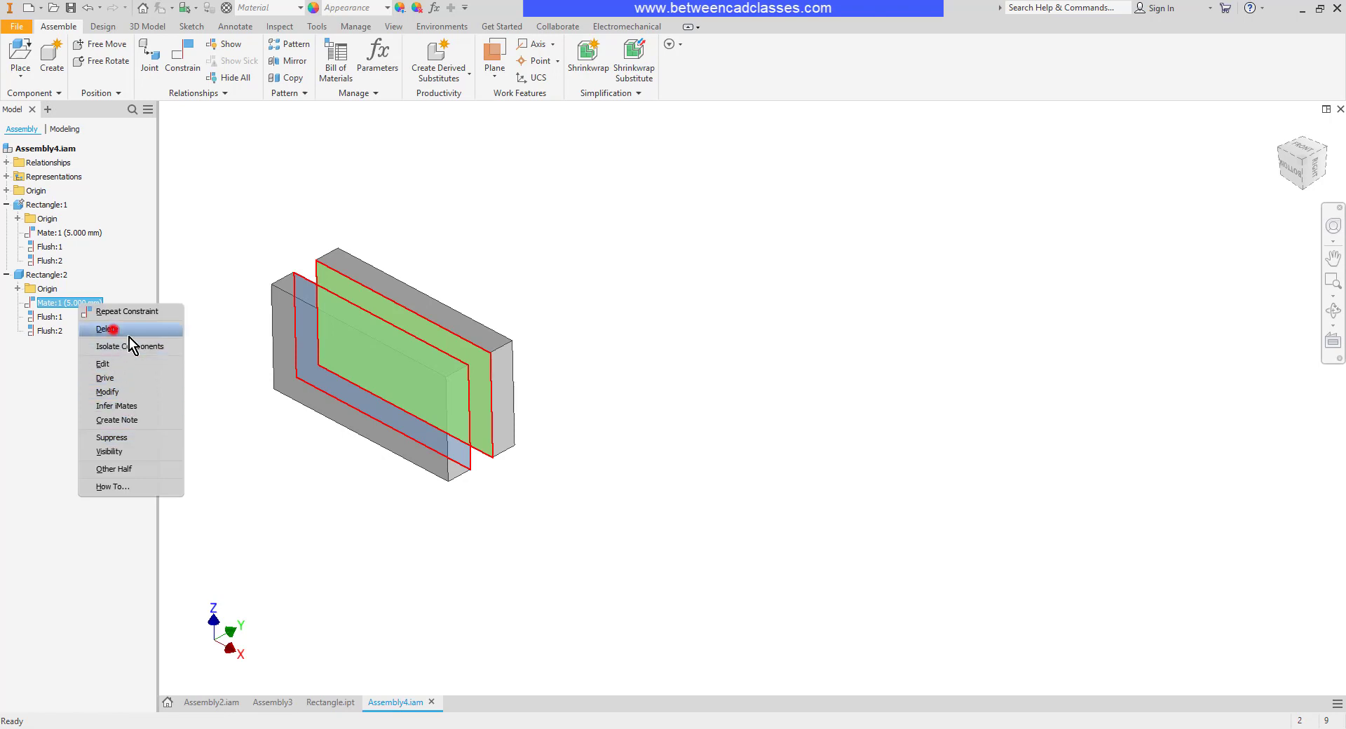
{"action": "left_click", "coordinate": [112, 329]}
{"action": "left_click_drag", "start_coordinate": [463, 334], "coordinate": [695, 210]}
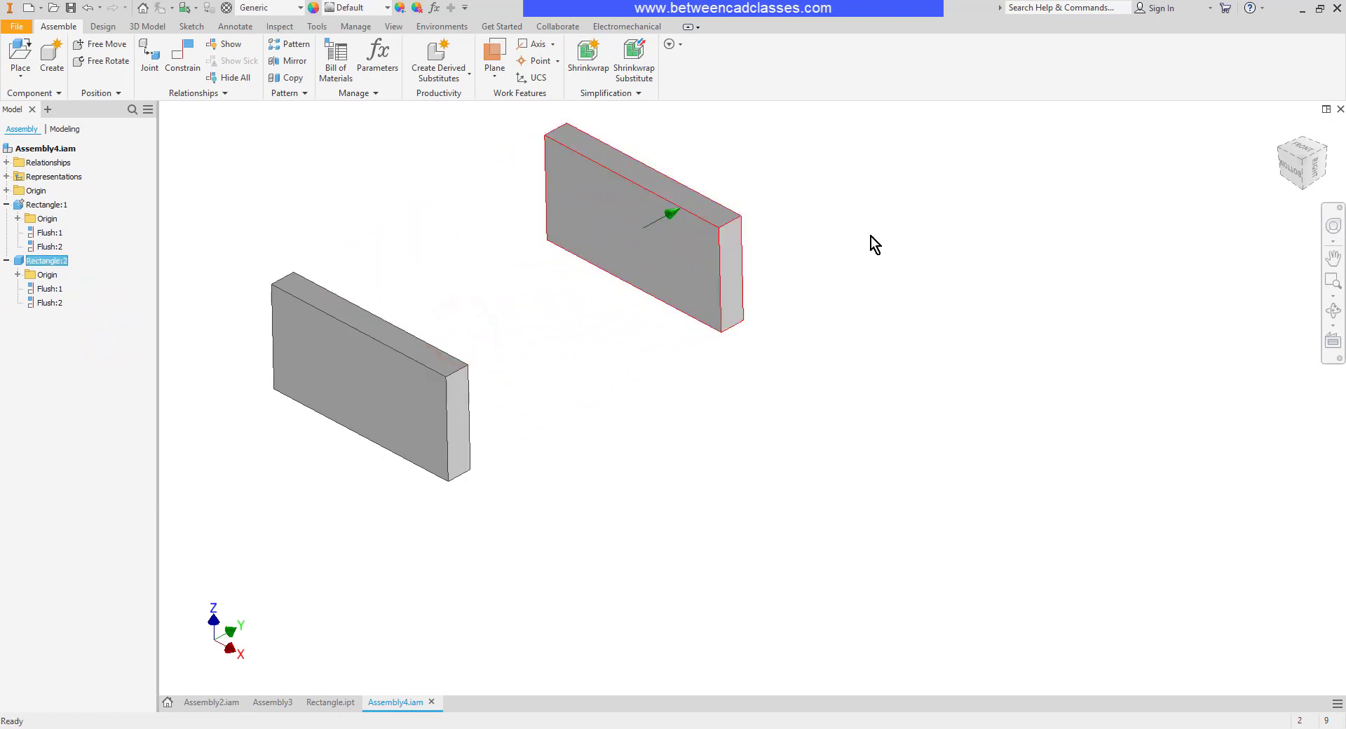
{"action": "left_click", "coordinate": [960, 219]}
{"action": "middle_click_drag", "start_coordinate": [932, 304], "coordinate": [827, 281], "text": "shift"}
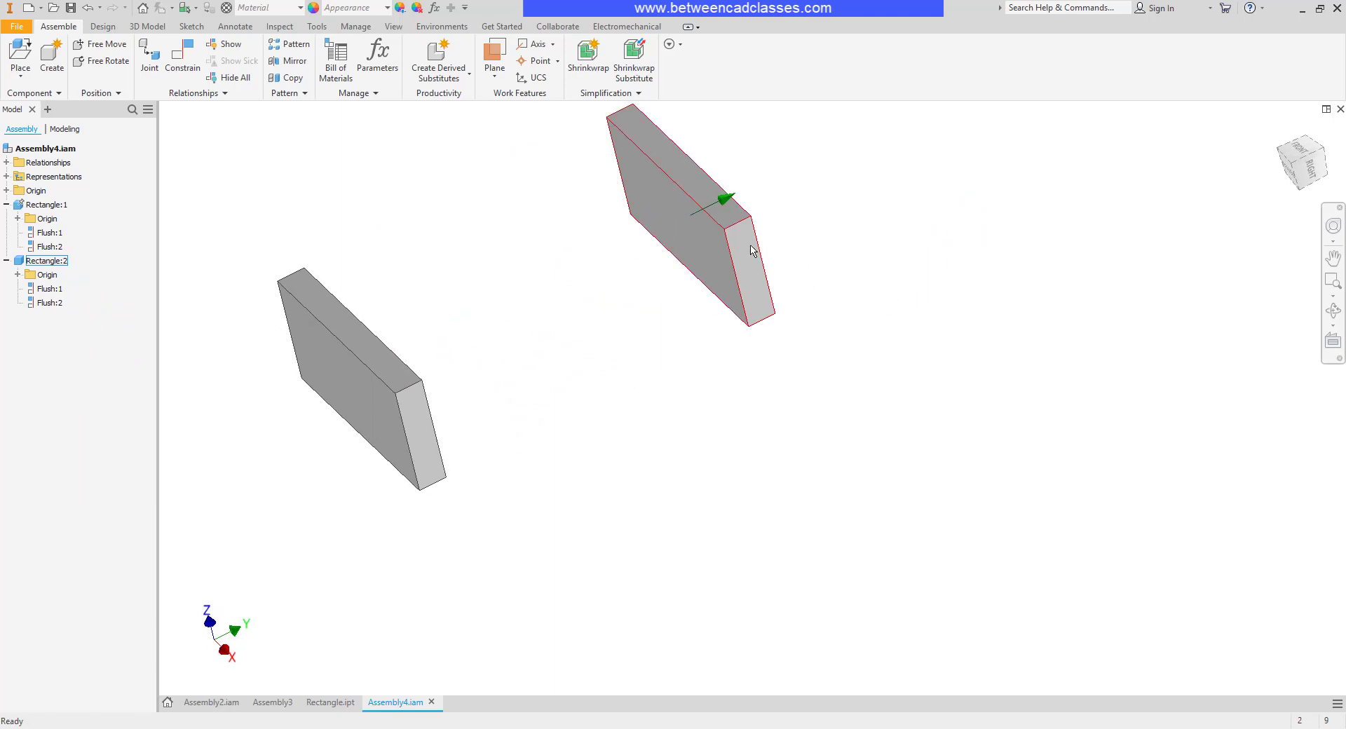
{"action": "left_click_drag", "start_coordinate": [740, 246], "coordinate": [815, 256]}
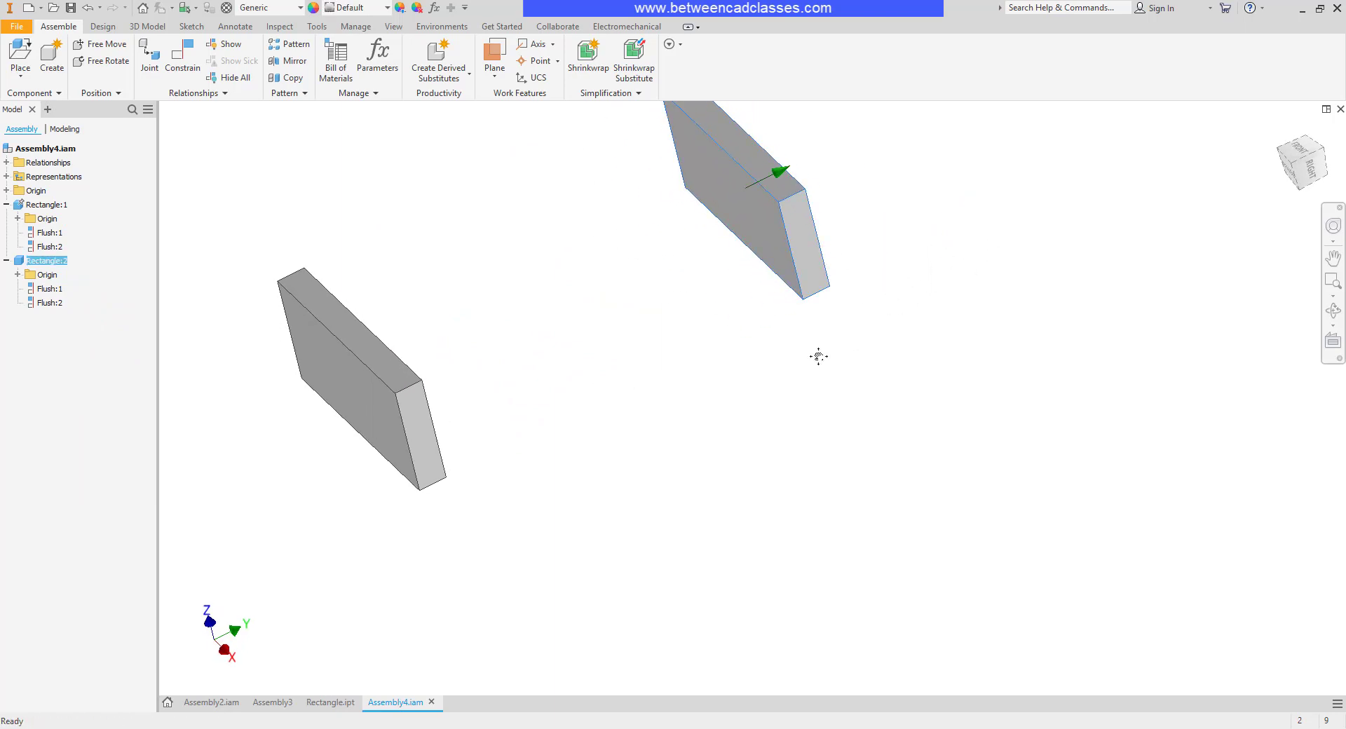
{"action": "middle_click_drag", "start_coordinate": [819, 357], "coordinate": [830, 406]}
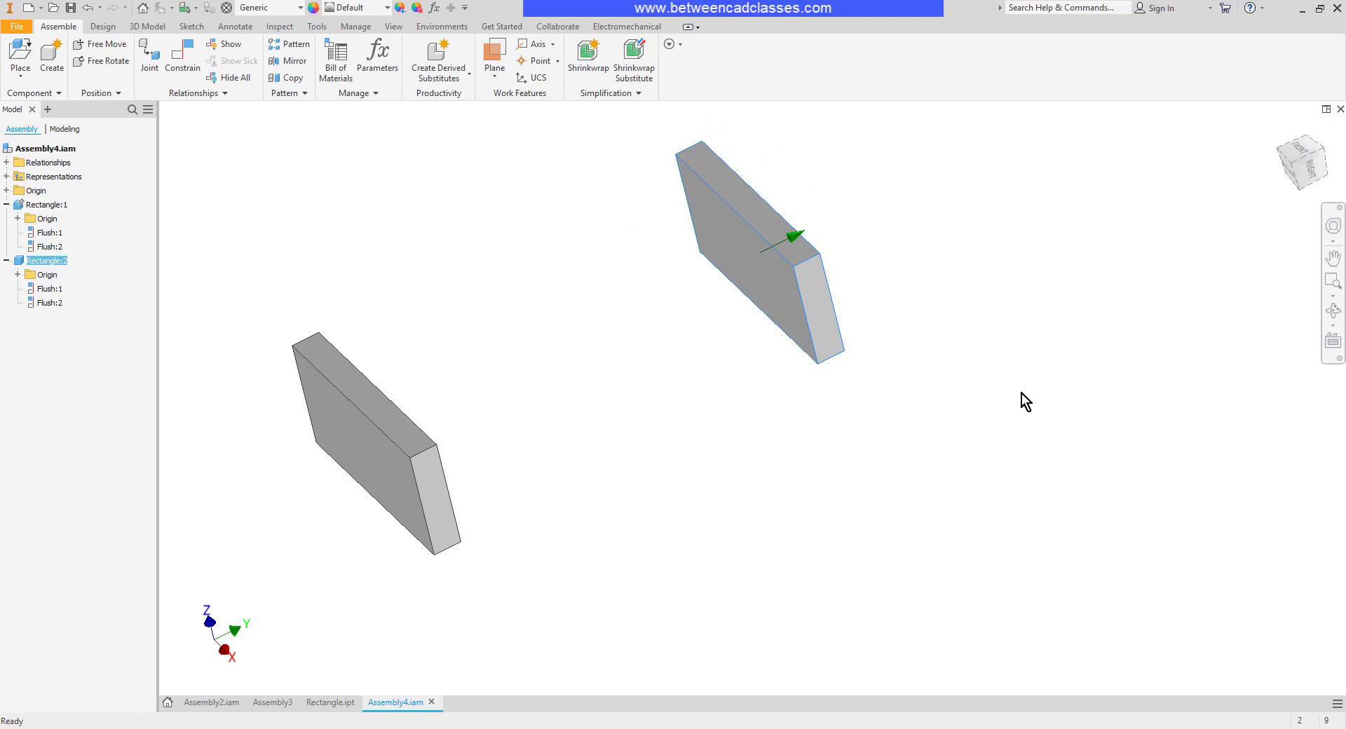
{"action": "left_click", "coordinate": [966, 433]}
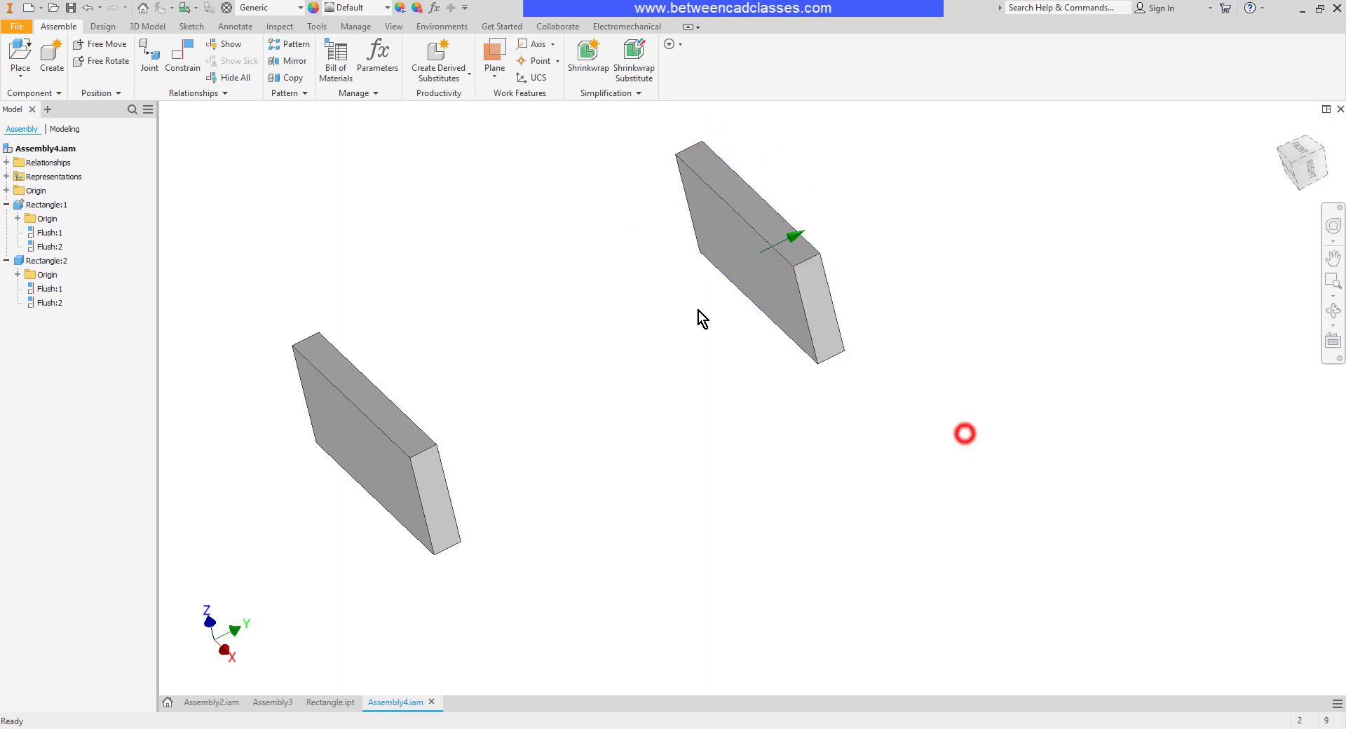
Apply a face-to-face mate between the two blocks, then undo it
{"action": "left_click", "coordinate": [176, 63]}
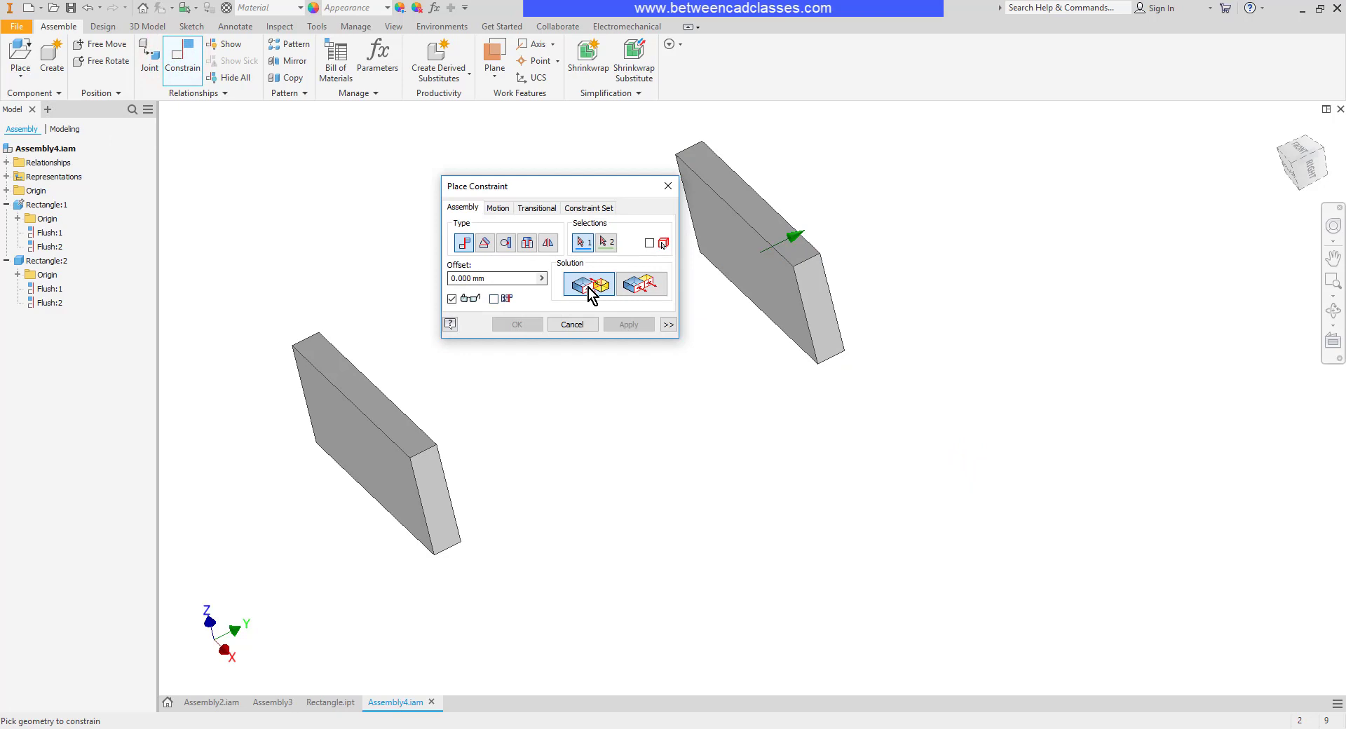
{"action": "left_click", "coordinate": [412, 433]}
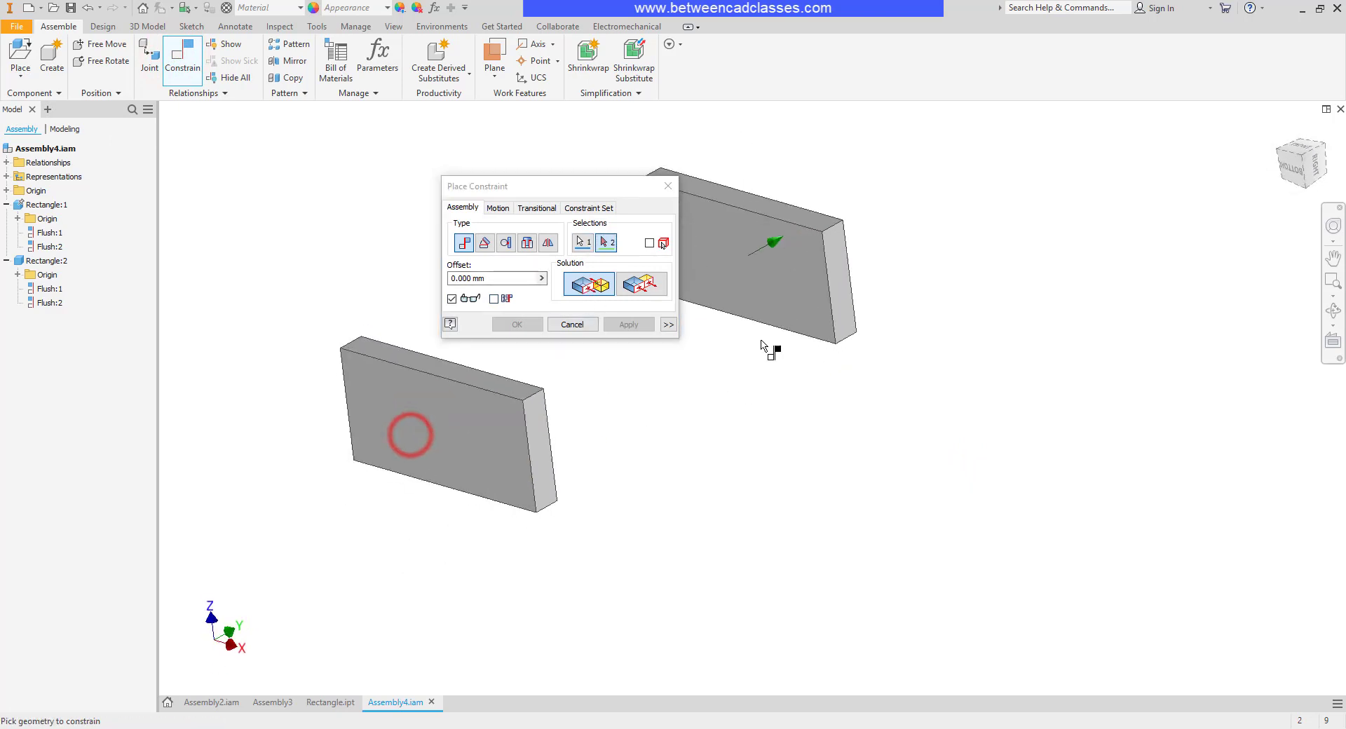
{"action": "left_click", "coordinate": [773, 280]}
{"action": "left_click", "coordinate": [623, 325]}
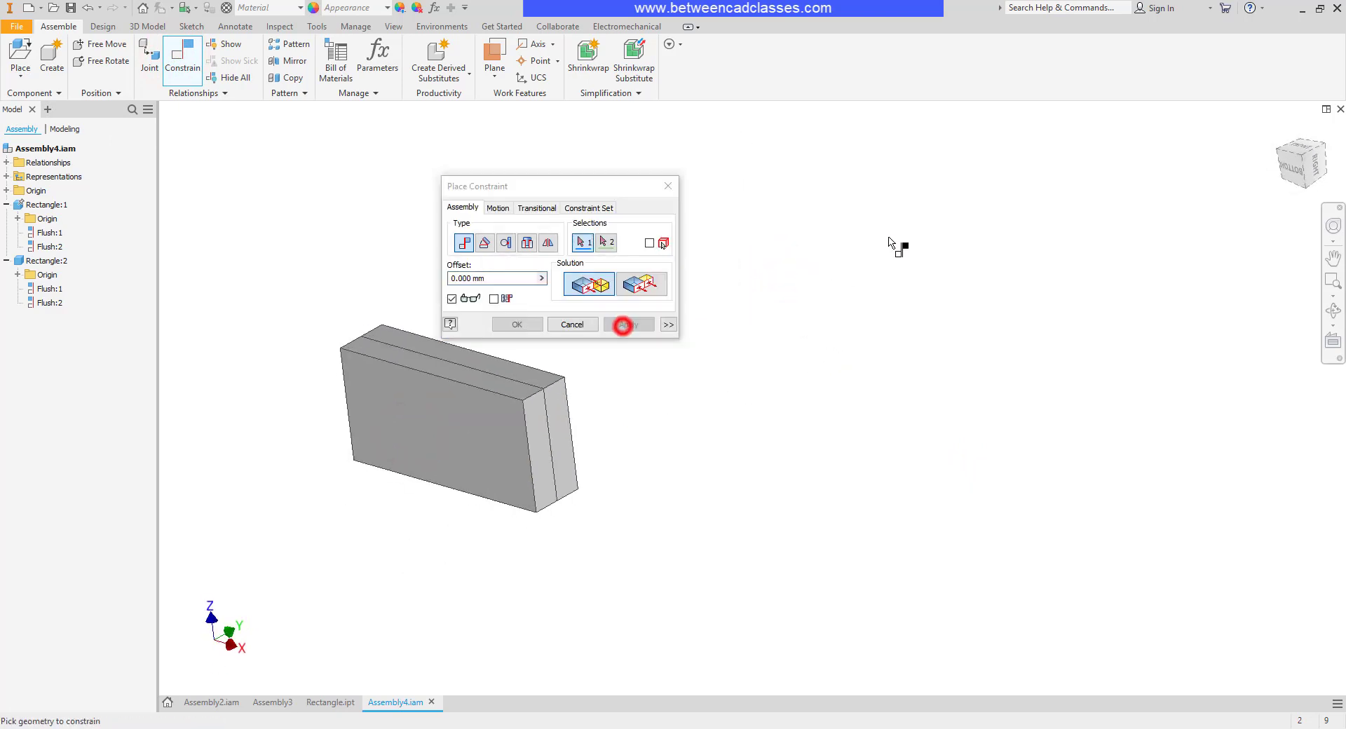
{"action": "left_click", "coordinate": [572, 324]}
{"action": "left_click", "coordinate": [872, 330]}
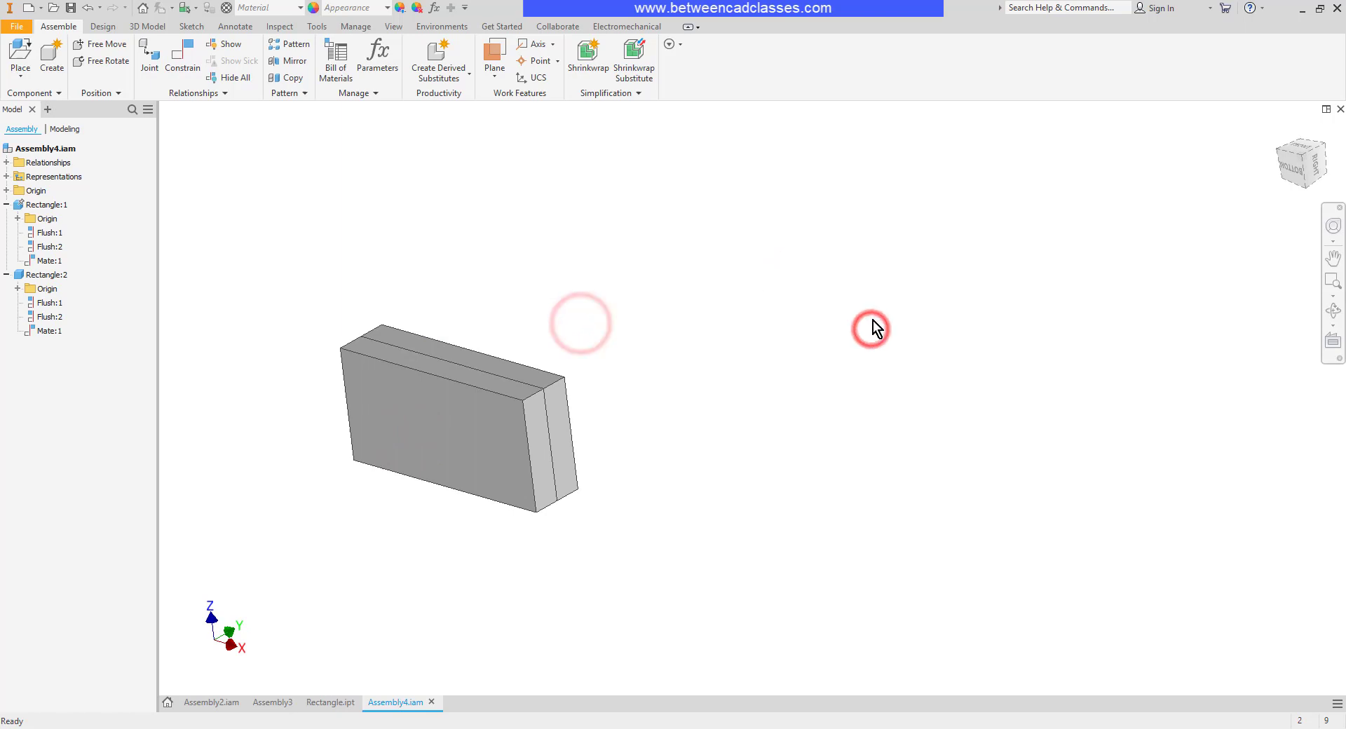
{"action": "key", "text": "ctrl+z"}
{"action": "middle_click_drag", "start_coordinate": [896, 372], "coordinate": [850, 415], "text": "shift"}
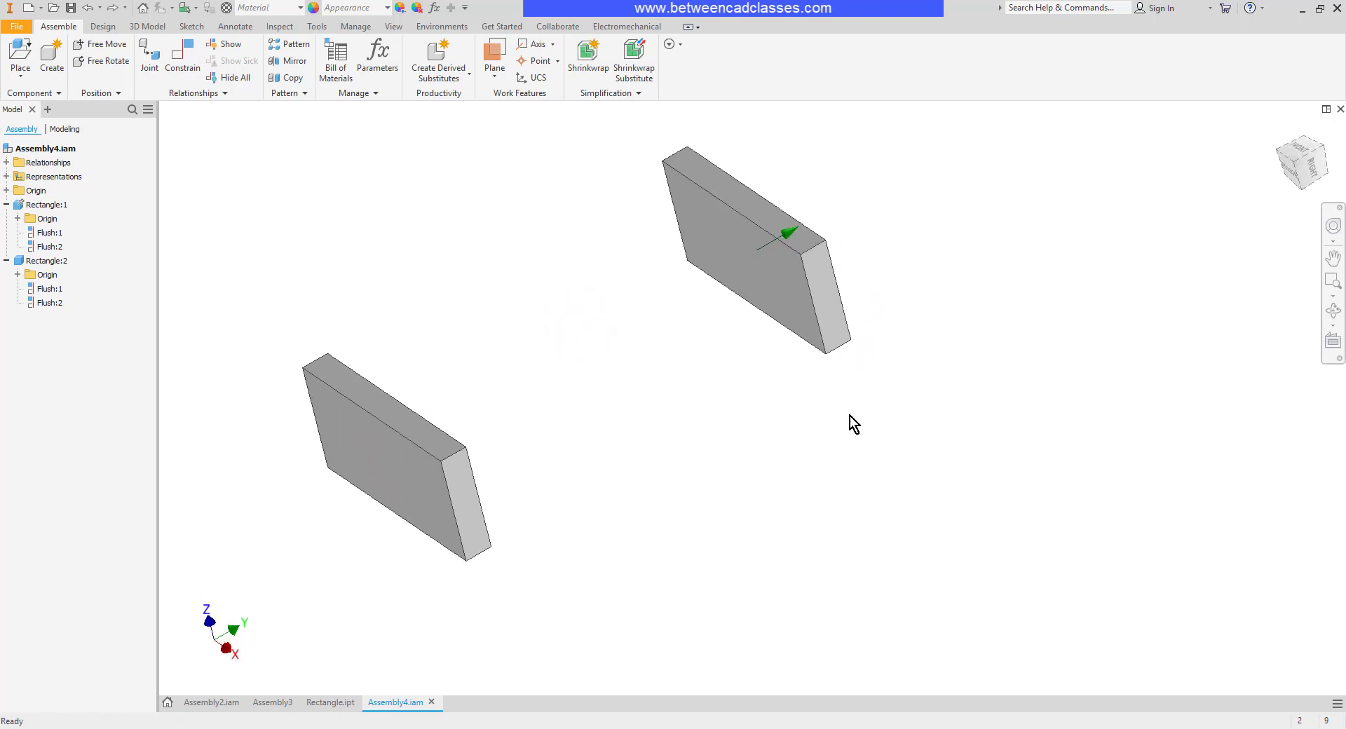
Mate the two blocks' faces at a 70 mm offset with Predict Offset and Orientation on
{"action": "left_click", "coordinate": [186, 57]}
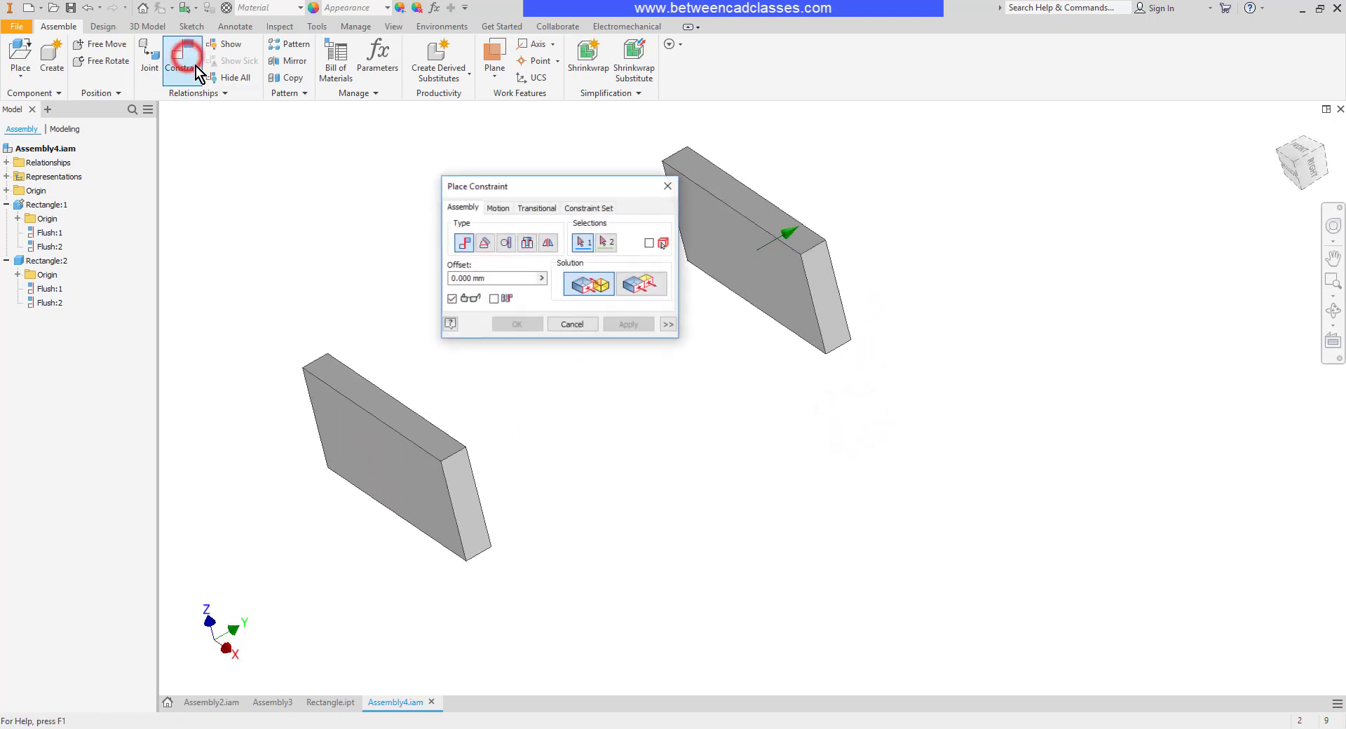
{"action": "left_click", "coordinate": [494, 300]}
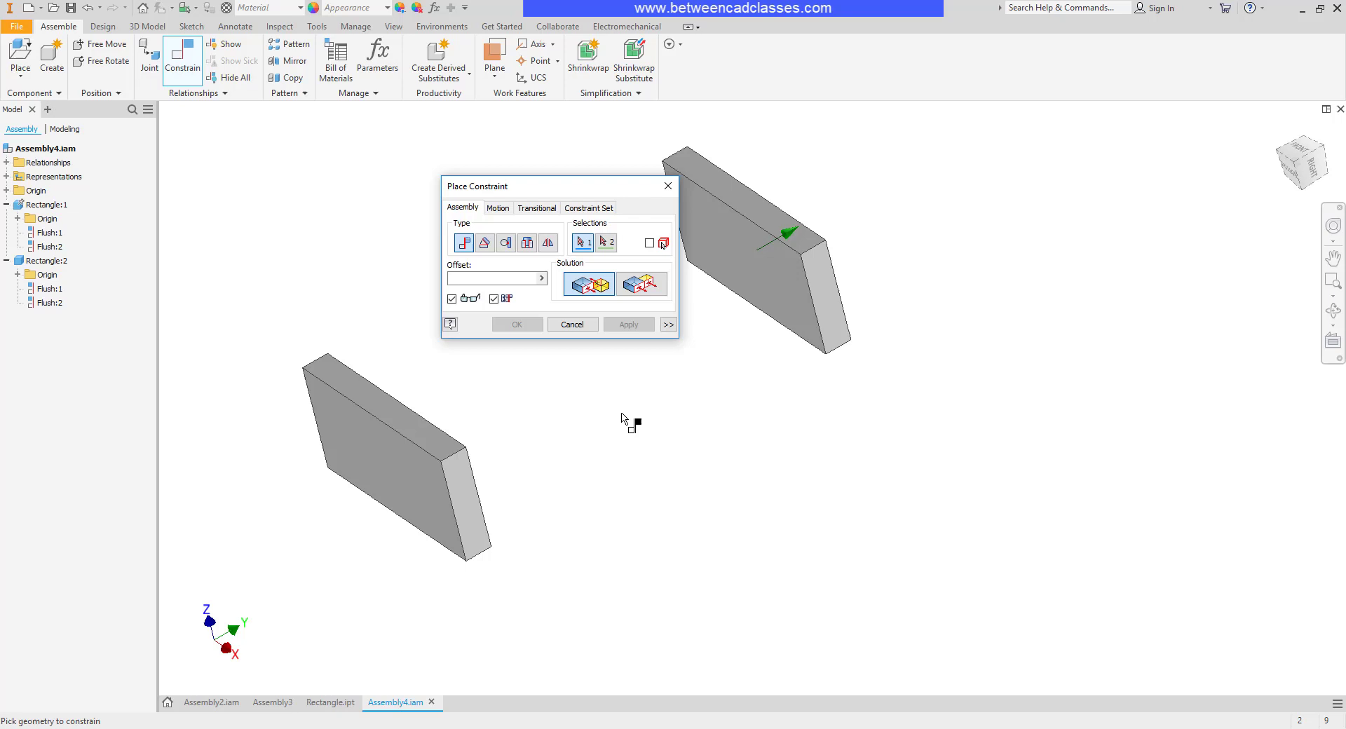
{"action": "mouse_move", "coordinate": [727, 472]}
{"action": "middle_mouse_down", "text": "shift"}
{"action": "mouse_move", "coordinate": [628, 484]}
{"action": "mouse_move", "coordinate": [616, 451]}
{"action": "mouse_move", "coordinate": [701, 436]}
{"action": "middle_mouse_up", "text": "shift"}
{"action": "left_click", "coordinate": [422, 443]}
{"action": "left_click", "coordinate": [774, 279]}
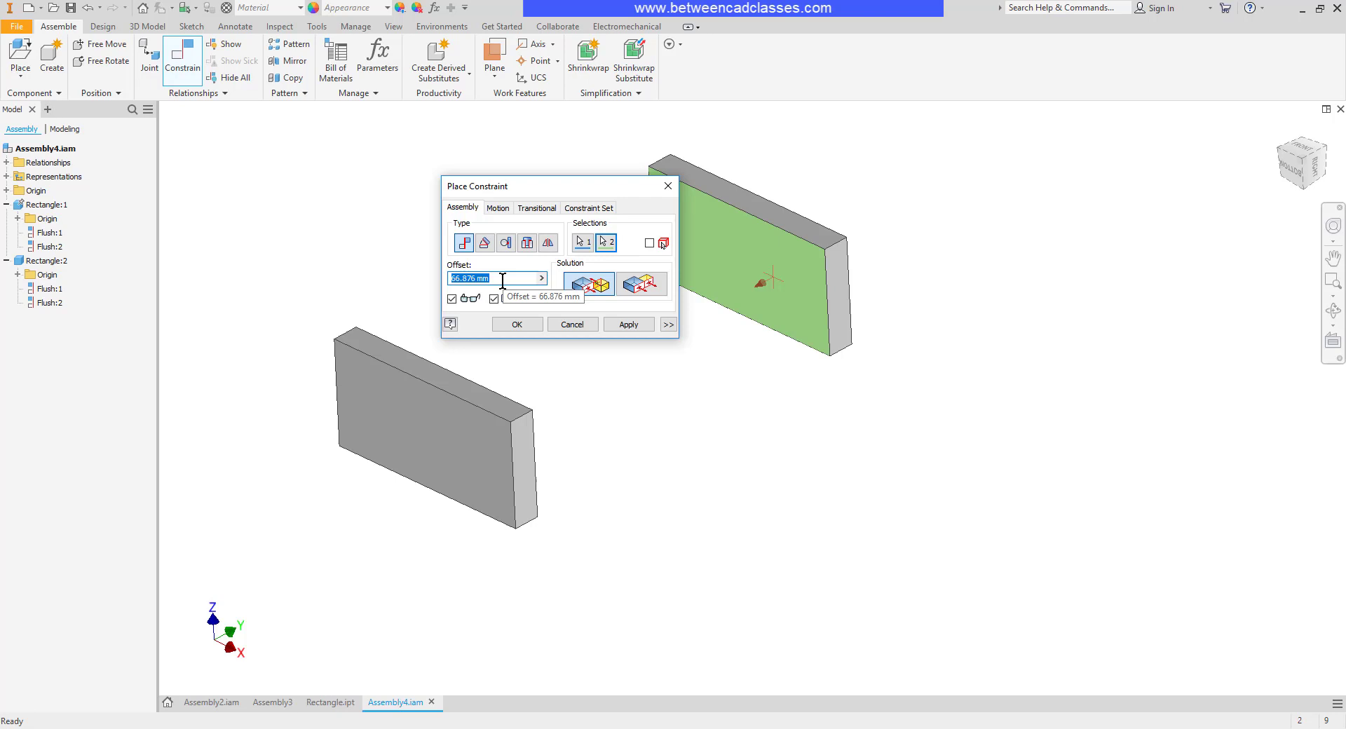
{"action": "type", "text": "70"}
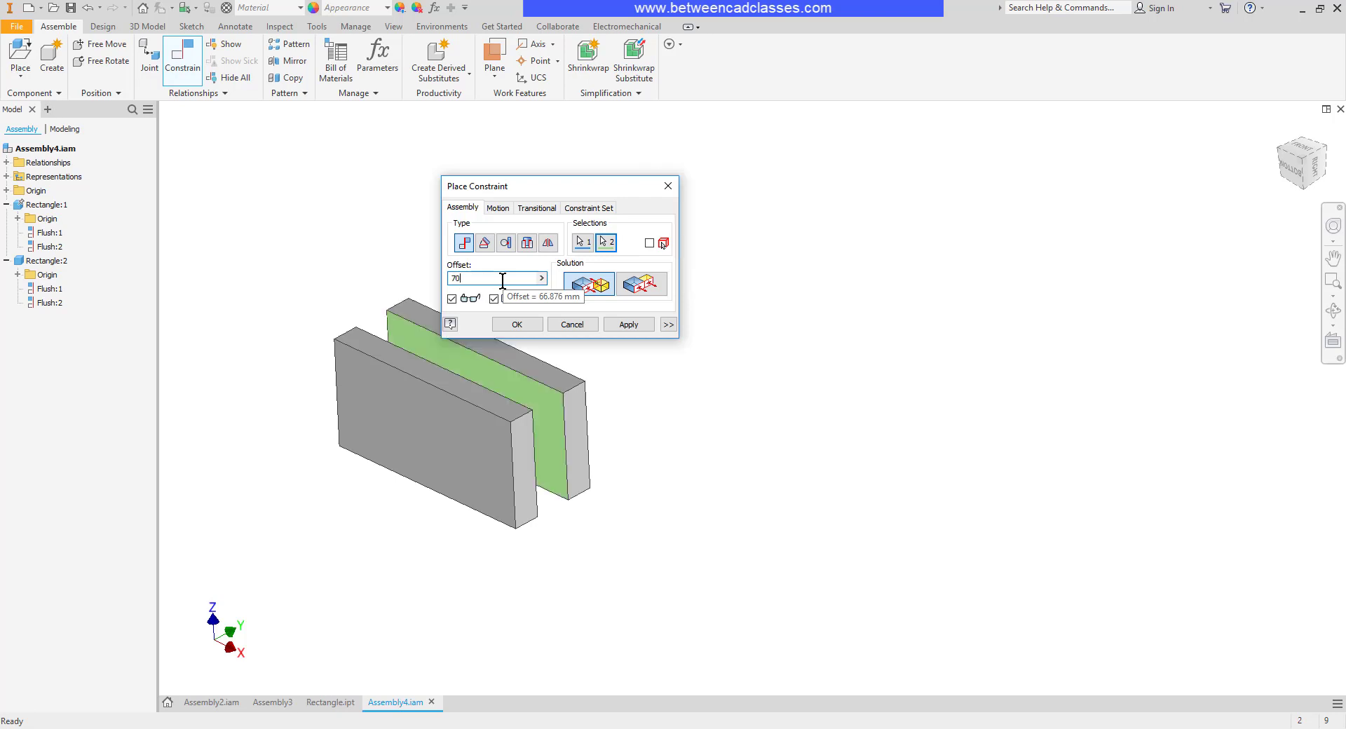
{"action": "left_click", "coordinate": [524, 326]}
{"action": "left_click", "coordinate": [717, 404]}
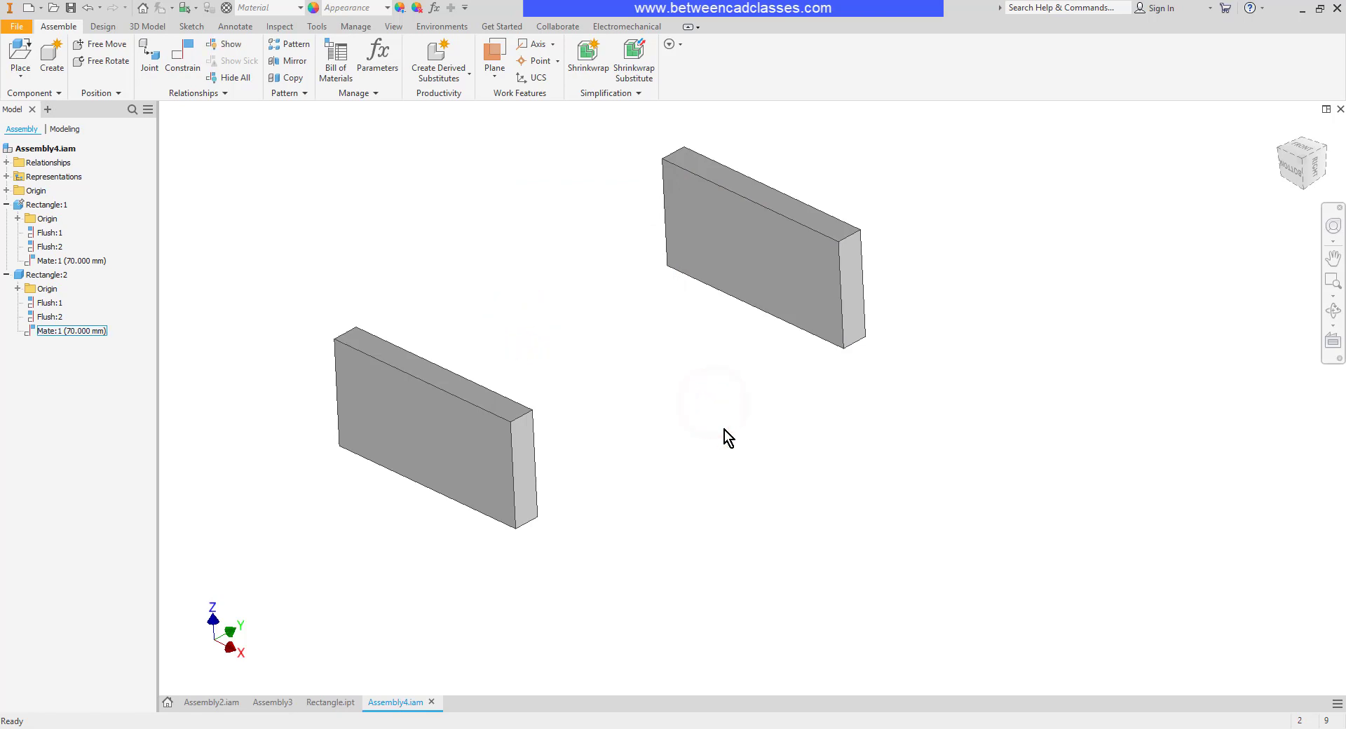
Open Rectangle:2's 70 mm mate for editing and close it unchanged
{"action": "right_click", "coordinate": [56, 333]}
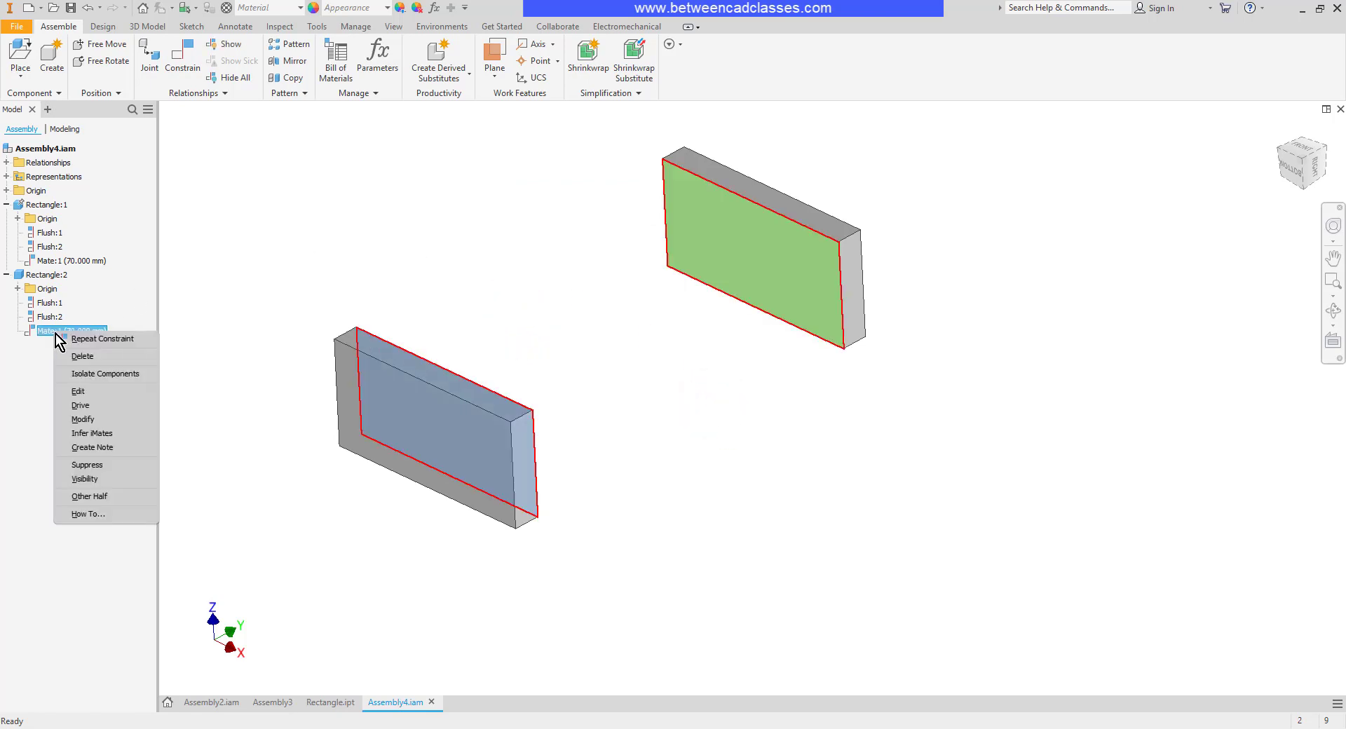
{"action": "left_click", "coordinate": [103, 392]}
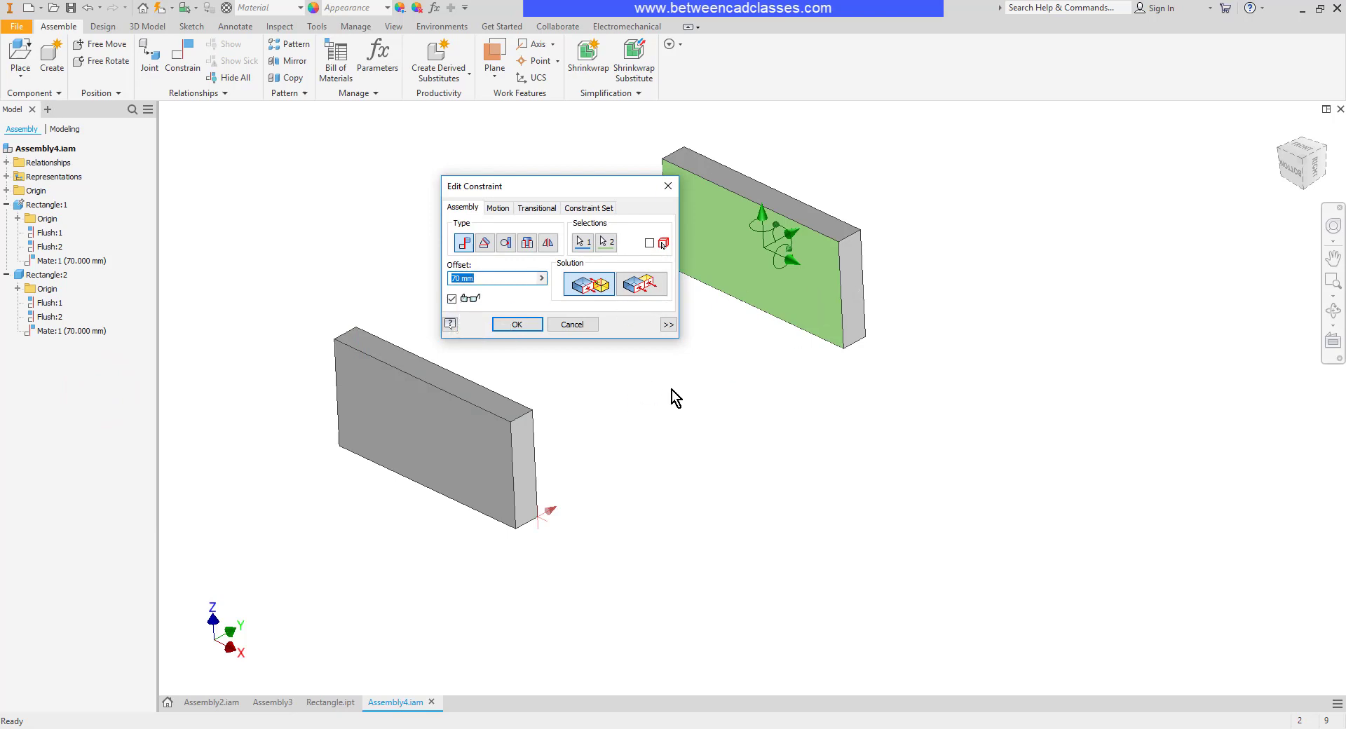
{"action": "left_click", "coordinate": [588, 326]}
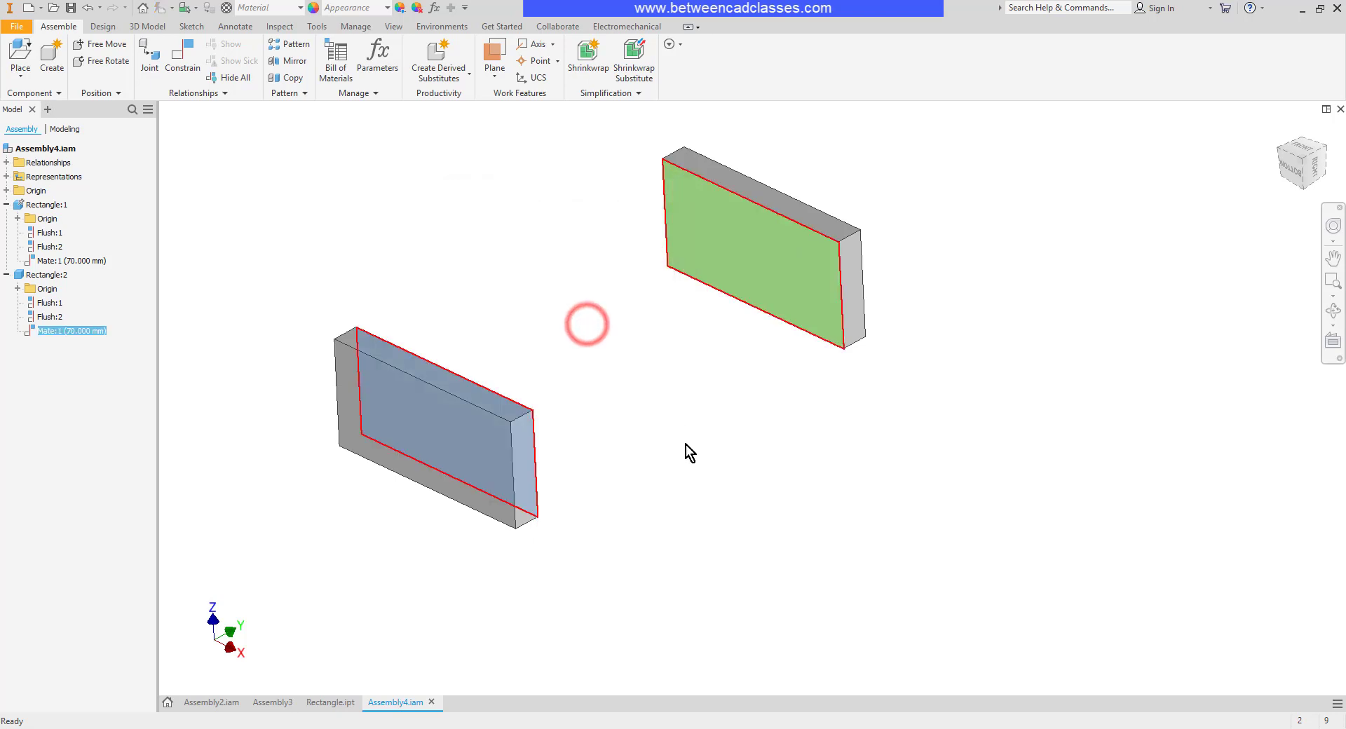
Add a third Rectangle block and mate its corner vertex to the left block's vertical edge
{"action": "left_click_drag", "start_coordinate": [45, 221], "coordinate": [796, 491]}
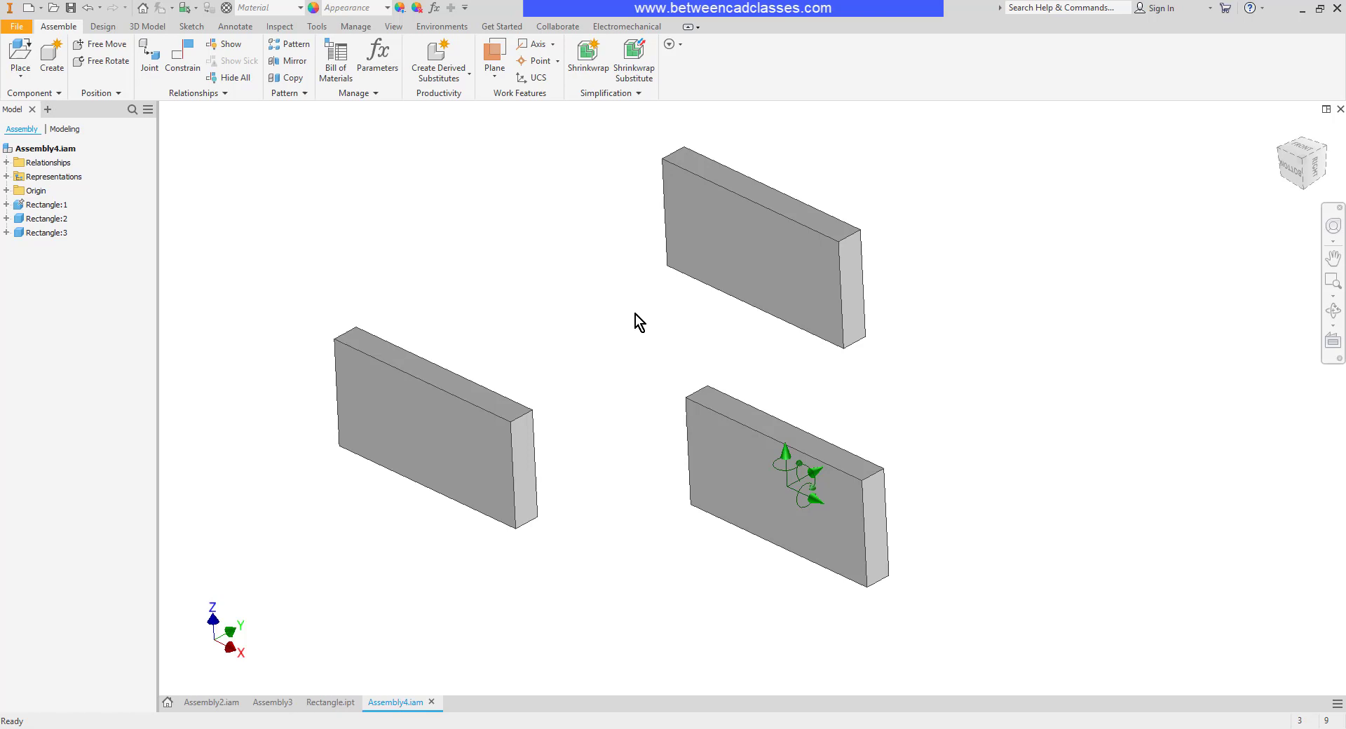
{"action": "left_click", "coordinate": [185, 60]}
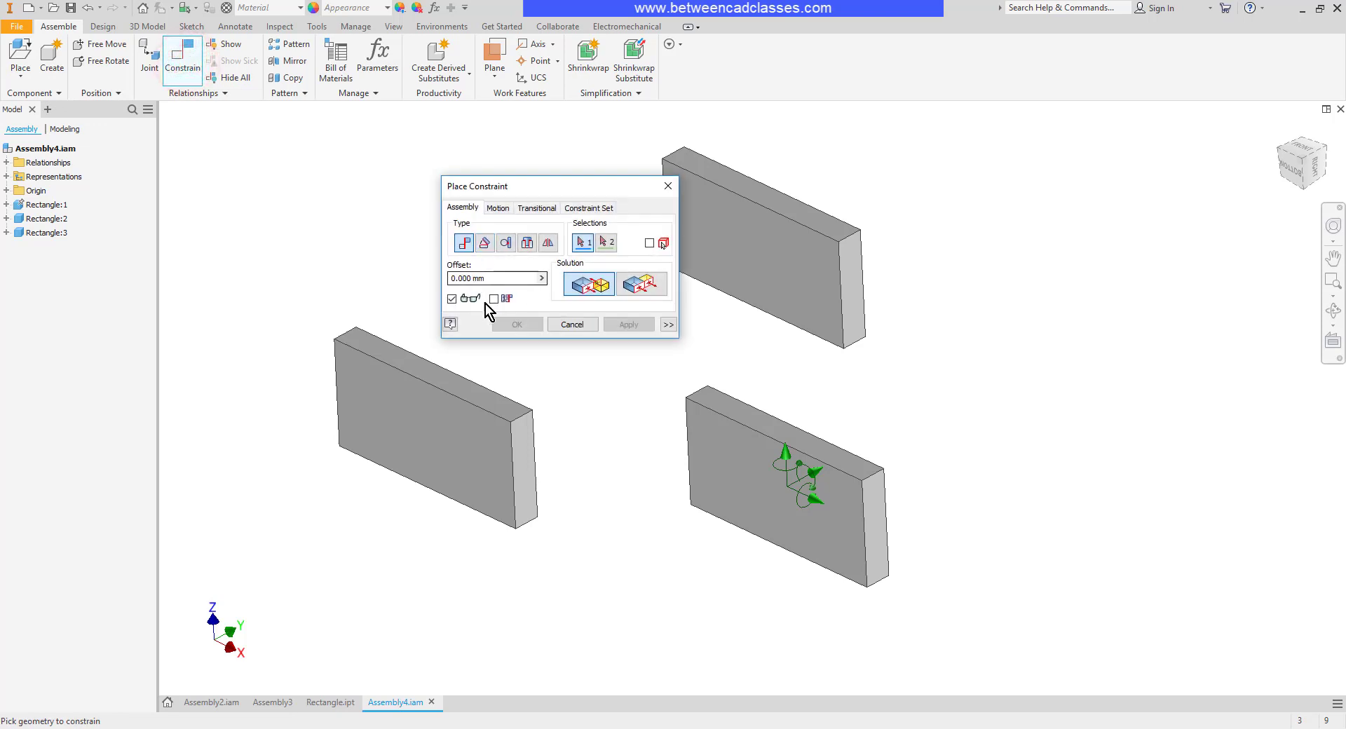
{"action": "left_click", "coordinate": [493, 300]}
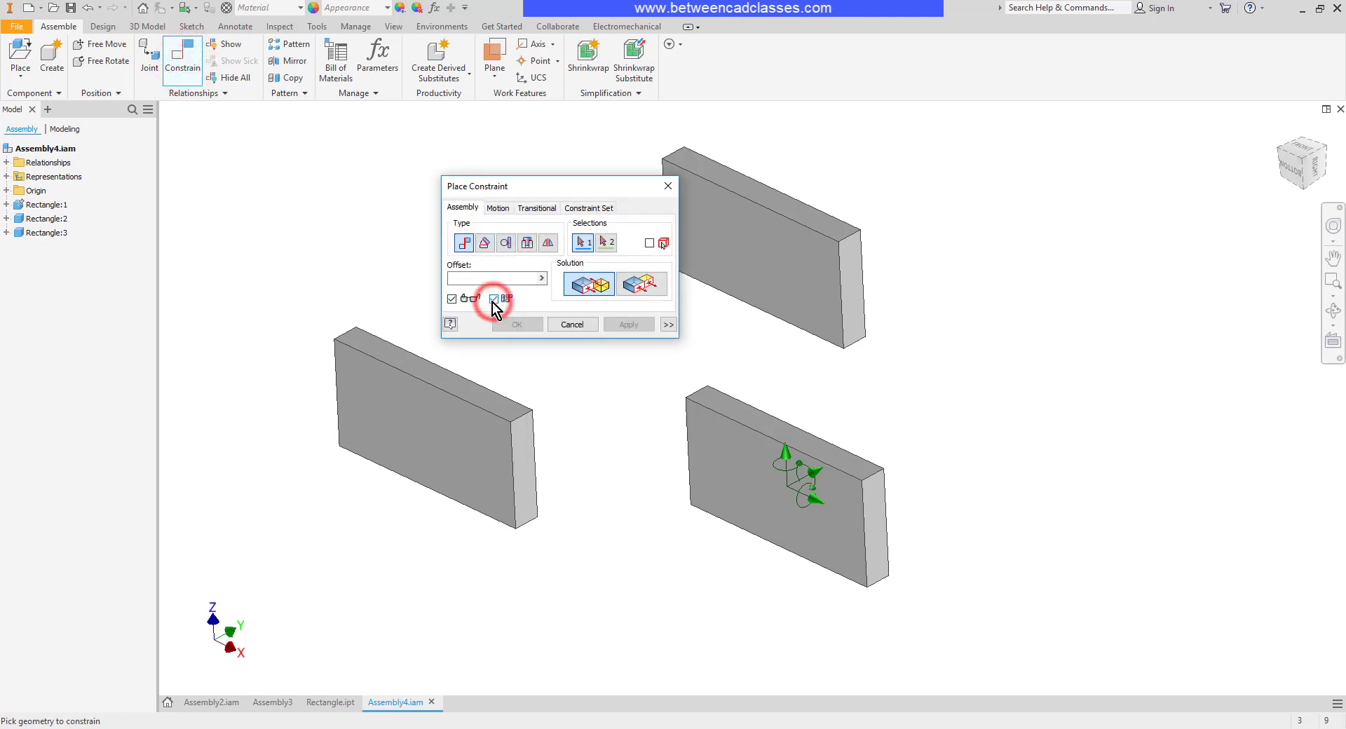
{"action": "left_click", "coordinate": [495, 299]}
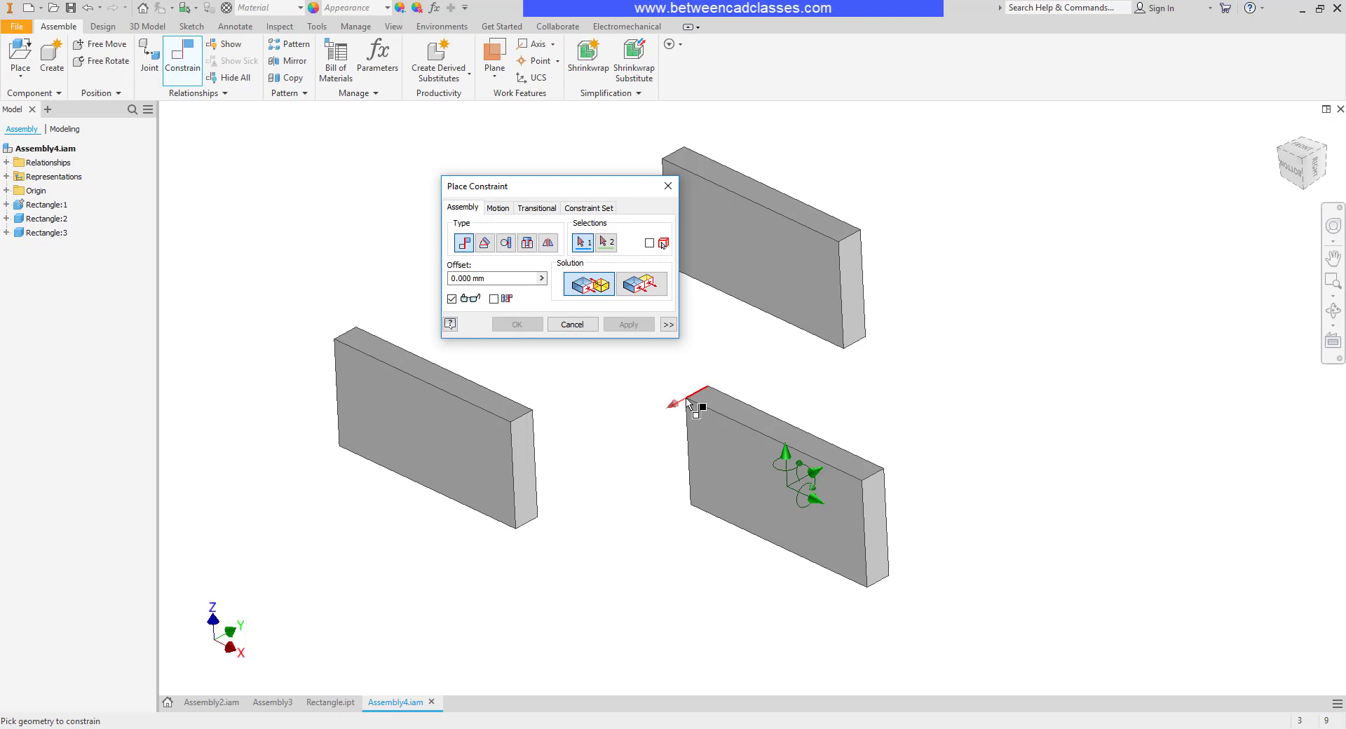
{"action": "mouse_move", "coordinate": [688, 403]}
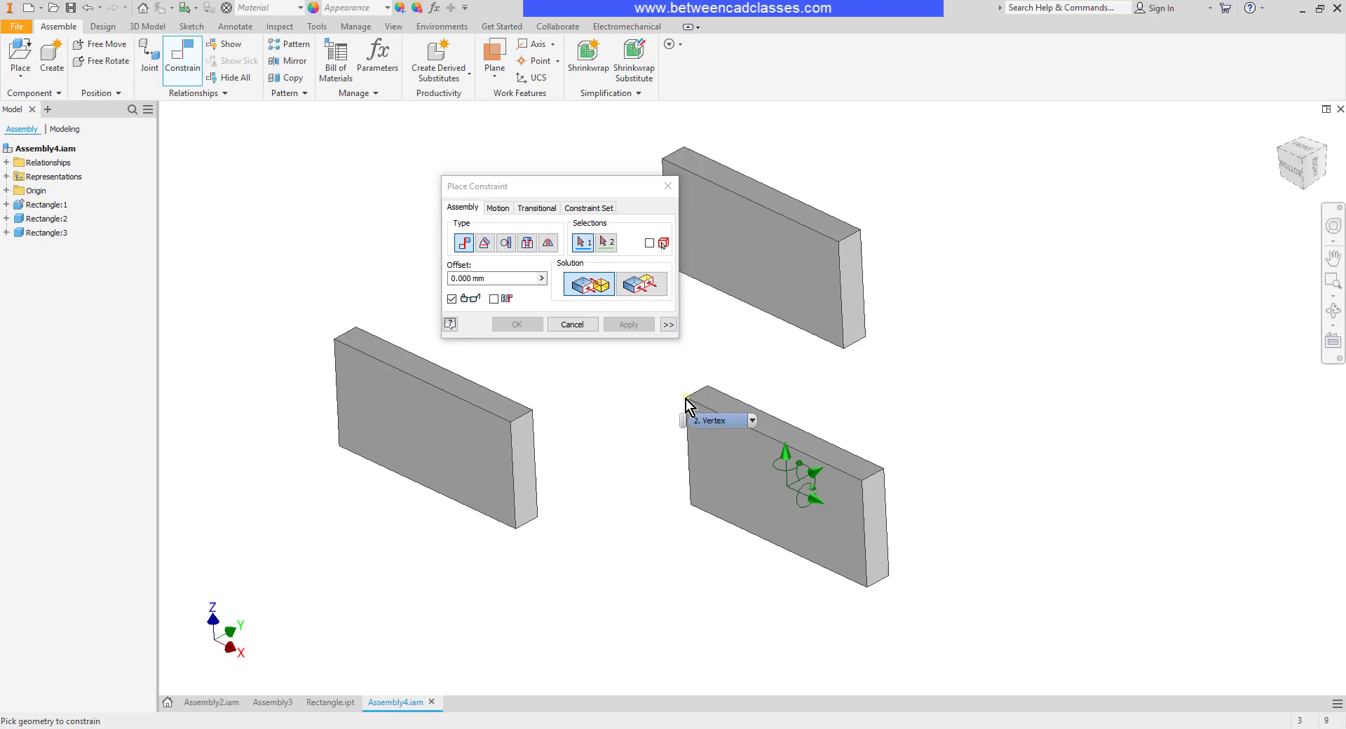
{"action": "left_click", "coordinate": [686, 398]}
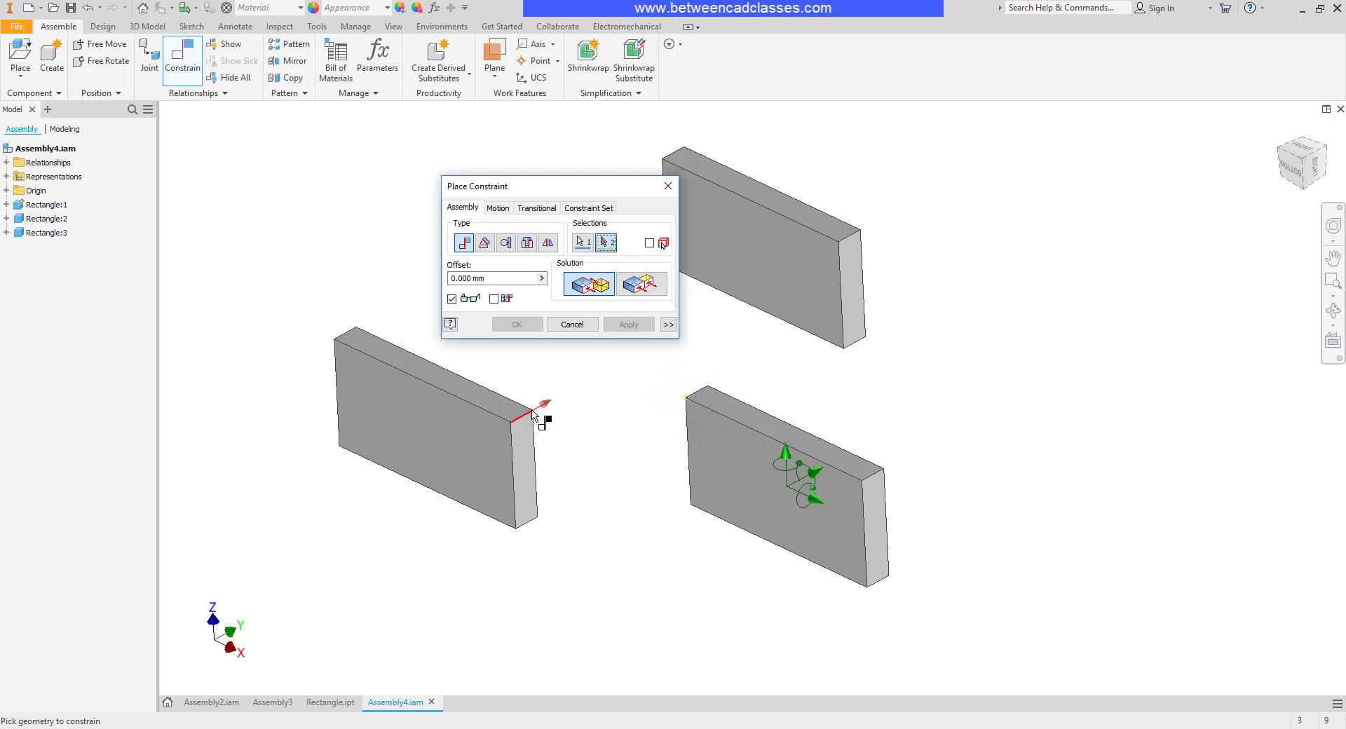
{"action": "mouse_move", "coordinate": [532, 415]}
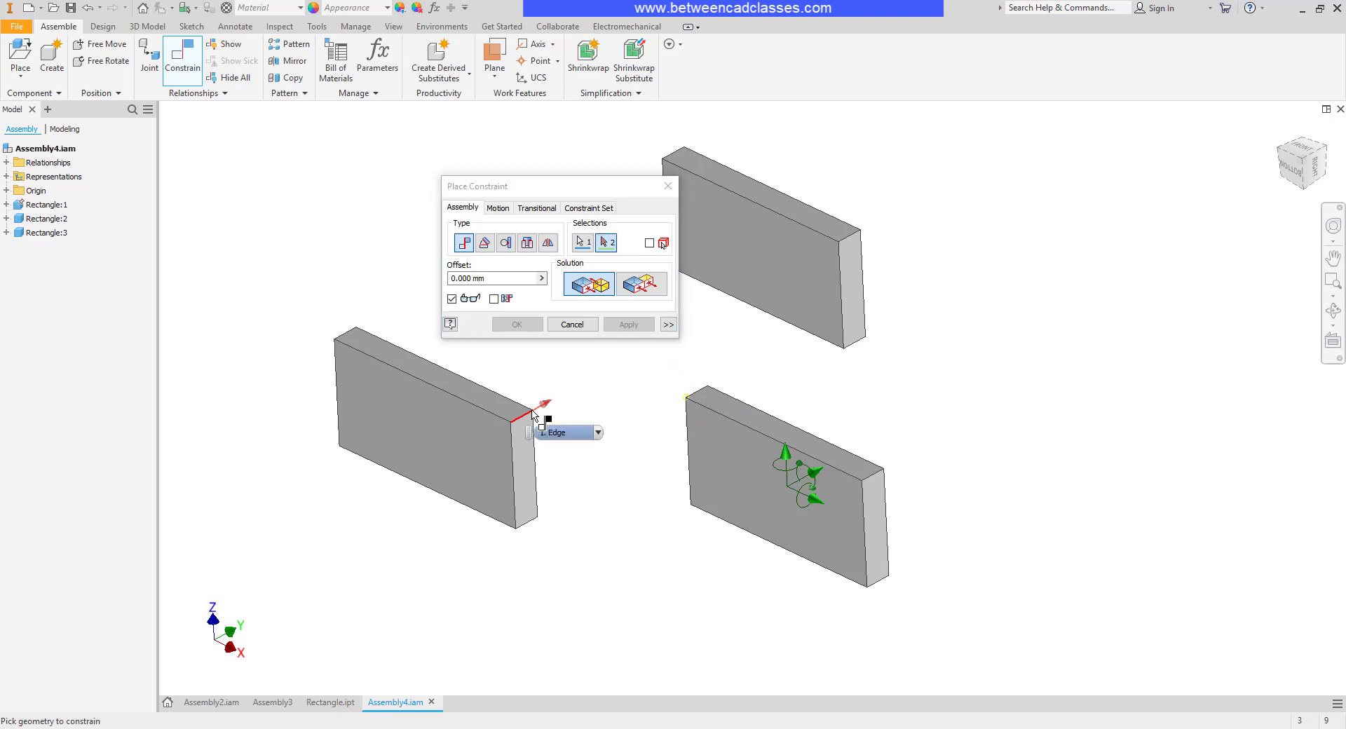
{"action": "left_click", "coordinate": [598, 433]}
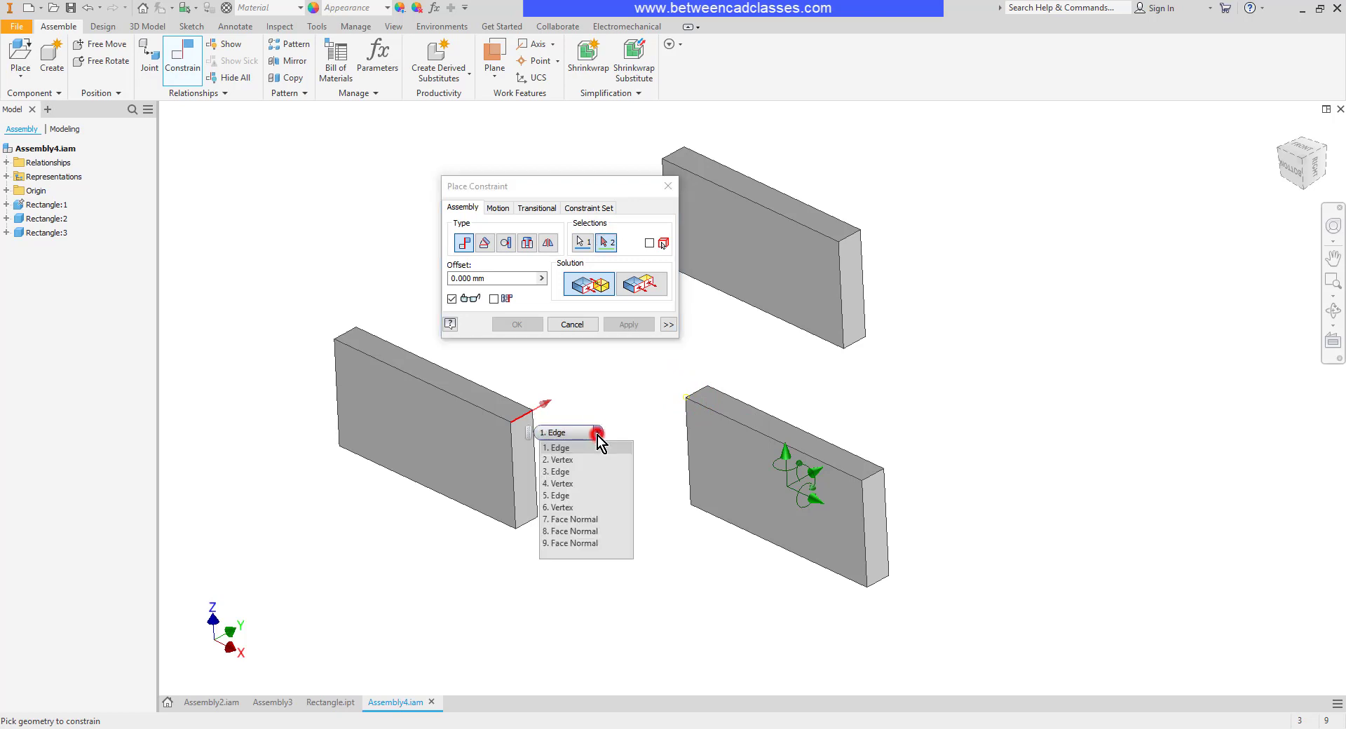
{"action": "left_click", "coordinate": [565, 459]}
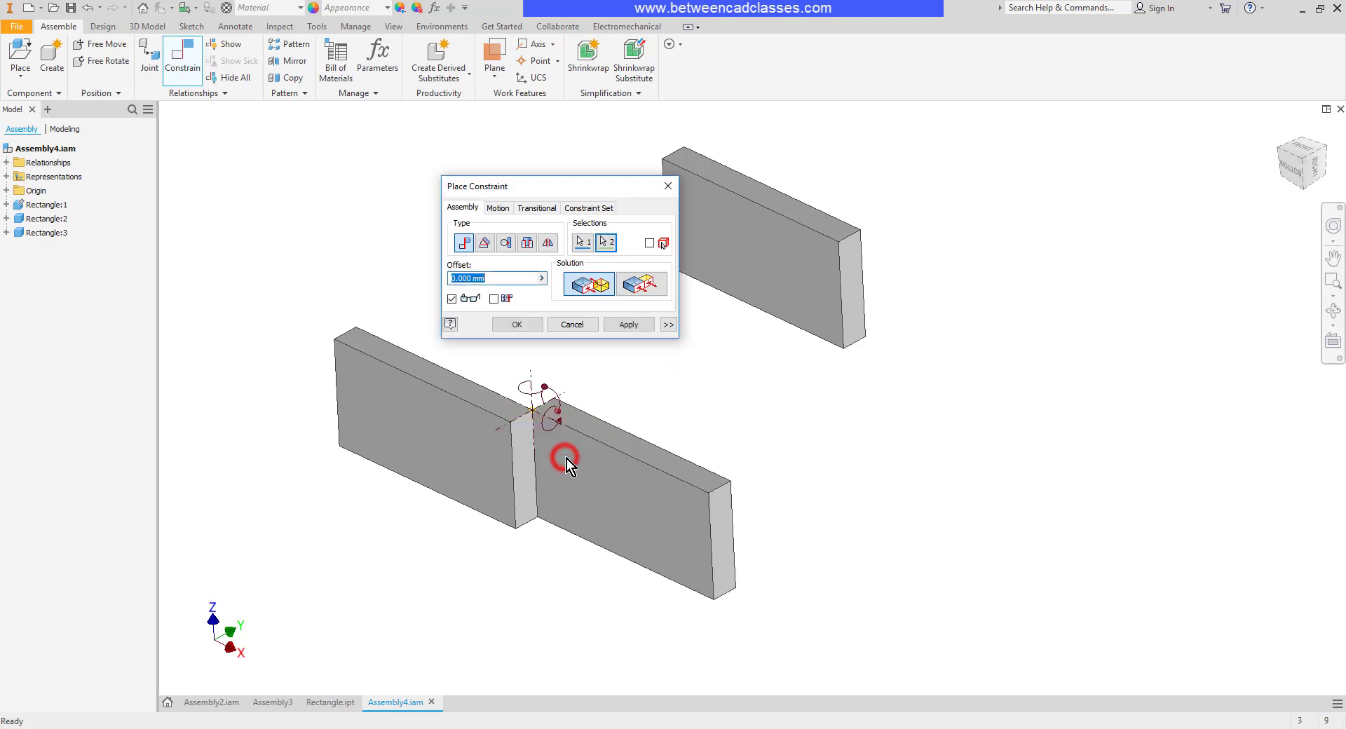
{"action": "left_click", "coordinate": [634, 325]}
{"action": "left_click", "coordinate": [583, 324]}
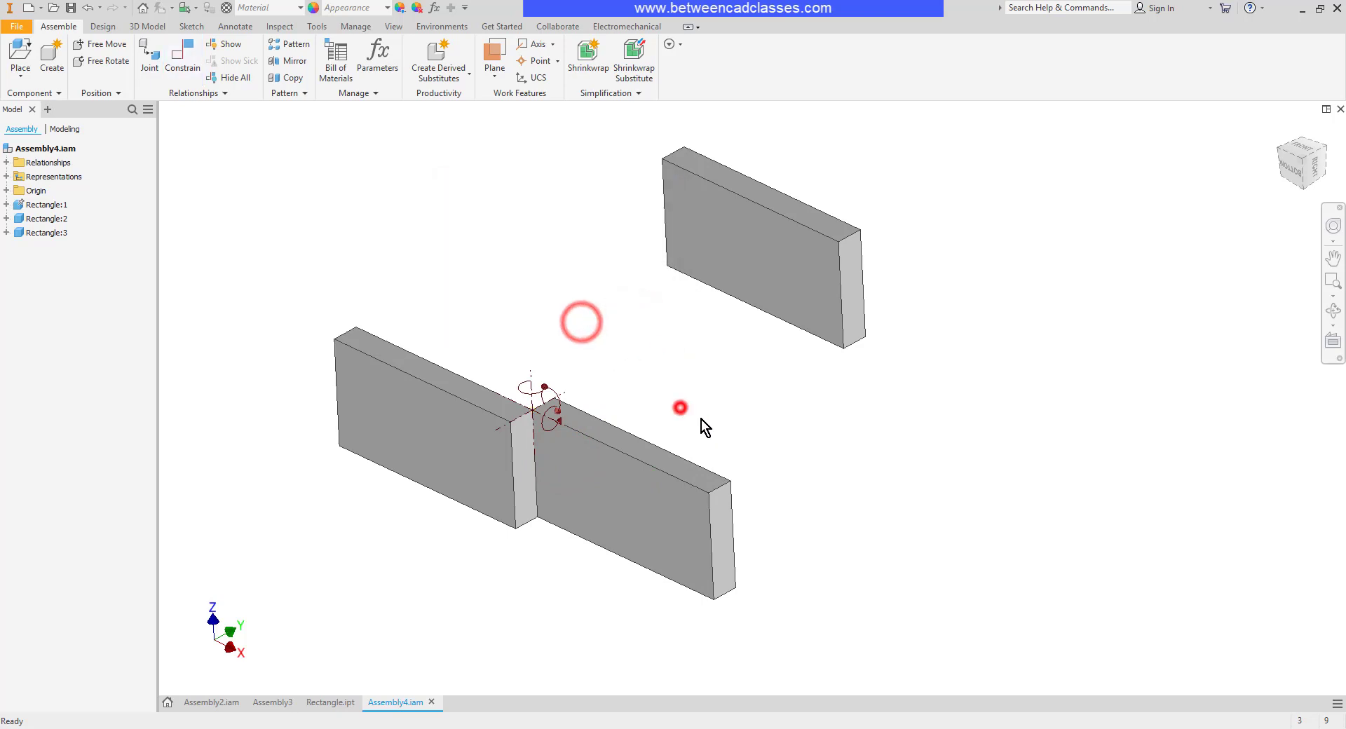
Swing Rectangle:3 about its corner, then add a fourth Rectangle block and move it aside
{"action": "left_click_drag", "start_coordinate": [682, 505], "coordinate": [740, 357]}
{"action": "left_click_drag", "start_coordinate": [546, 373], "coordinate": [745, 535]}
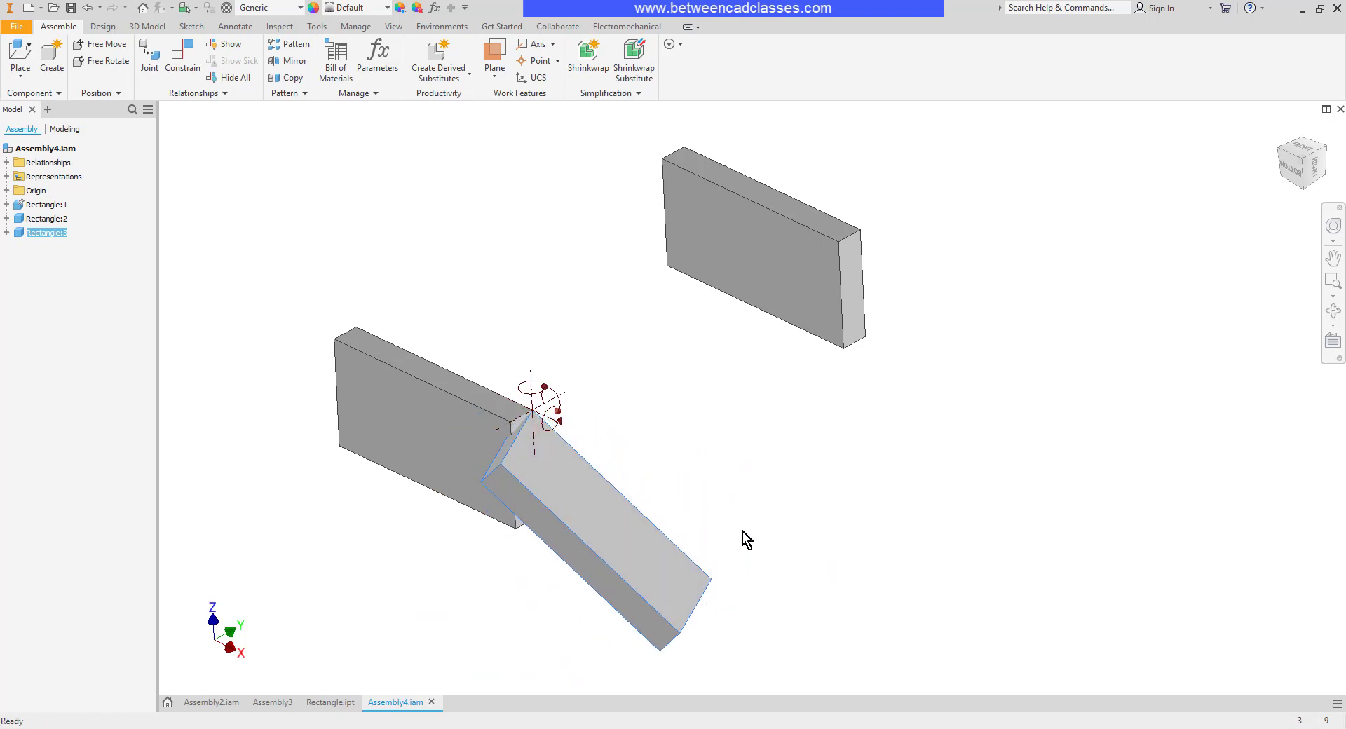
{"action": "left_click_drag", "start_coordinate": [46, 232], "coordinate": [901, 393]}
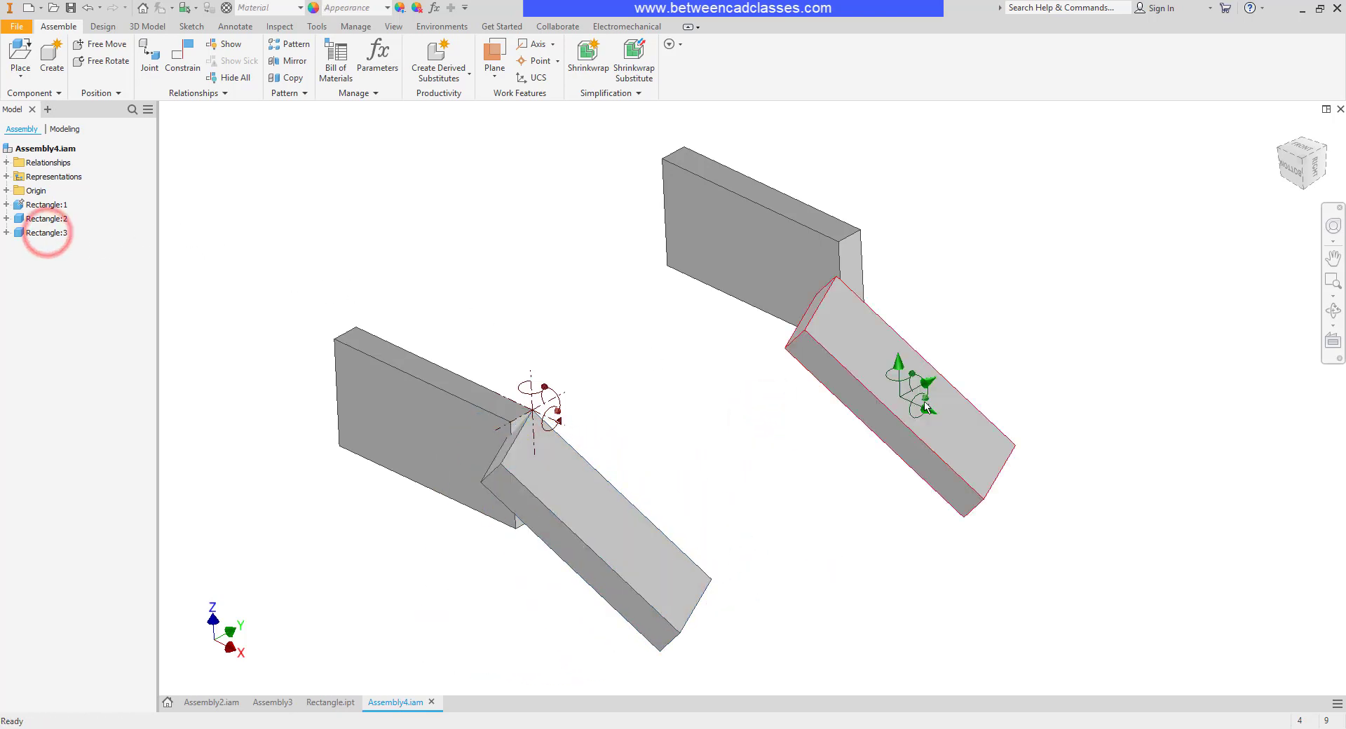
{"action": "middle_click_drag", "start_coordinate": [1057, 313], "coordinate": [968, 385]}
{"action": "left_click_drag", "start_coordinate": [823, 465], "coordinate": [986, 200]}
Mate the fourth block's edge to the middle block's top edge and drag it to test freedom
{"action": "left_click", "coordinate": [183, 59]}
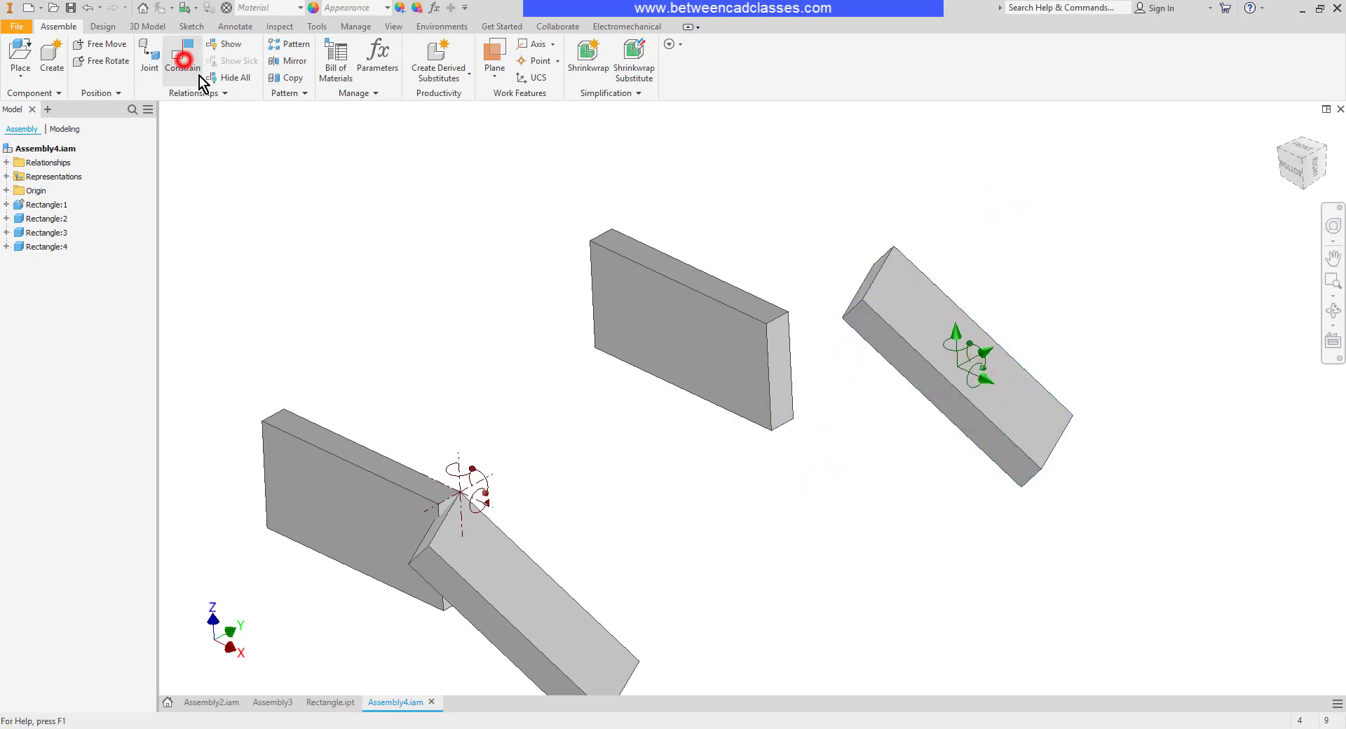
{"action": "left_click", "coordinate": [733, 288]}
{"action": "left_click", "coordinate": [904, 382]}
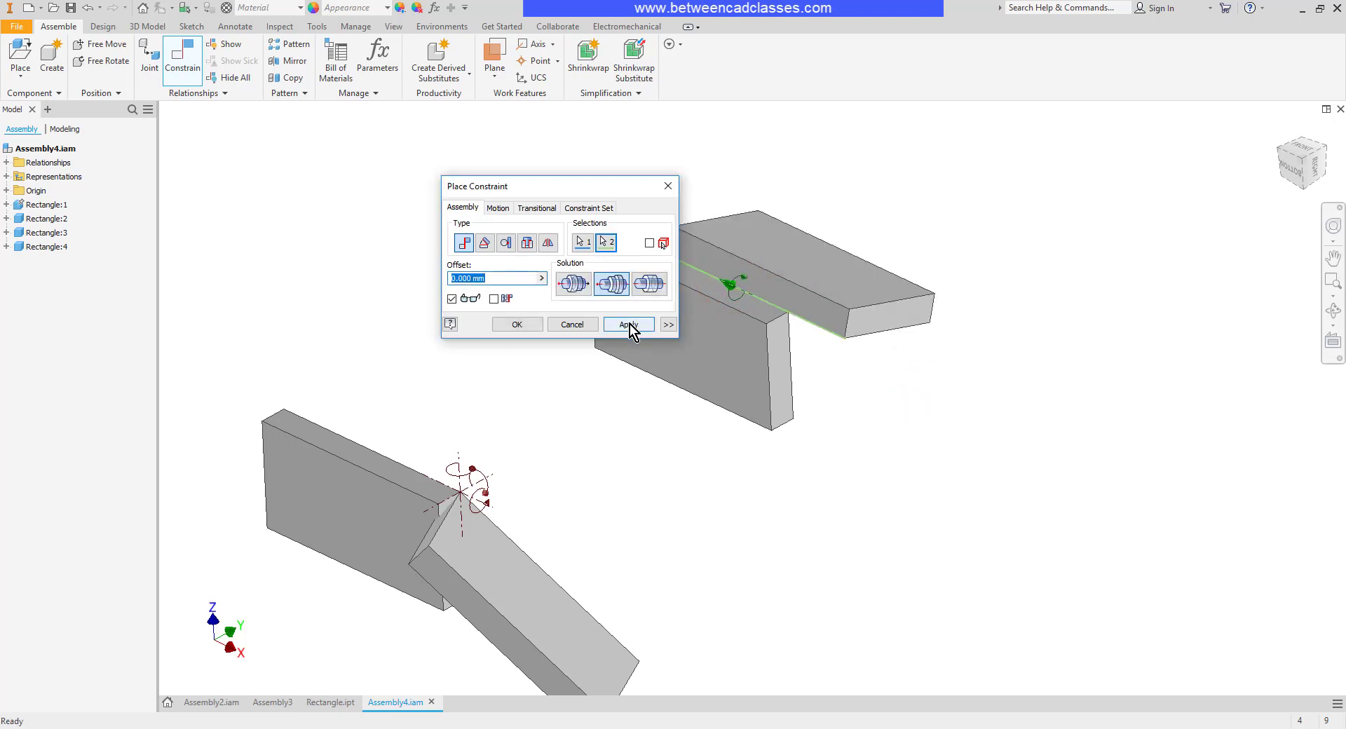
{"action": "left_click", "coordinate": [628, 324]}
{"action": "left_click", "coordinate": [565, 323]}
{"action": "left_click_drag", "start_coordinate": [831, 287], "coordinate": [772, 181]}
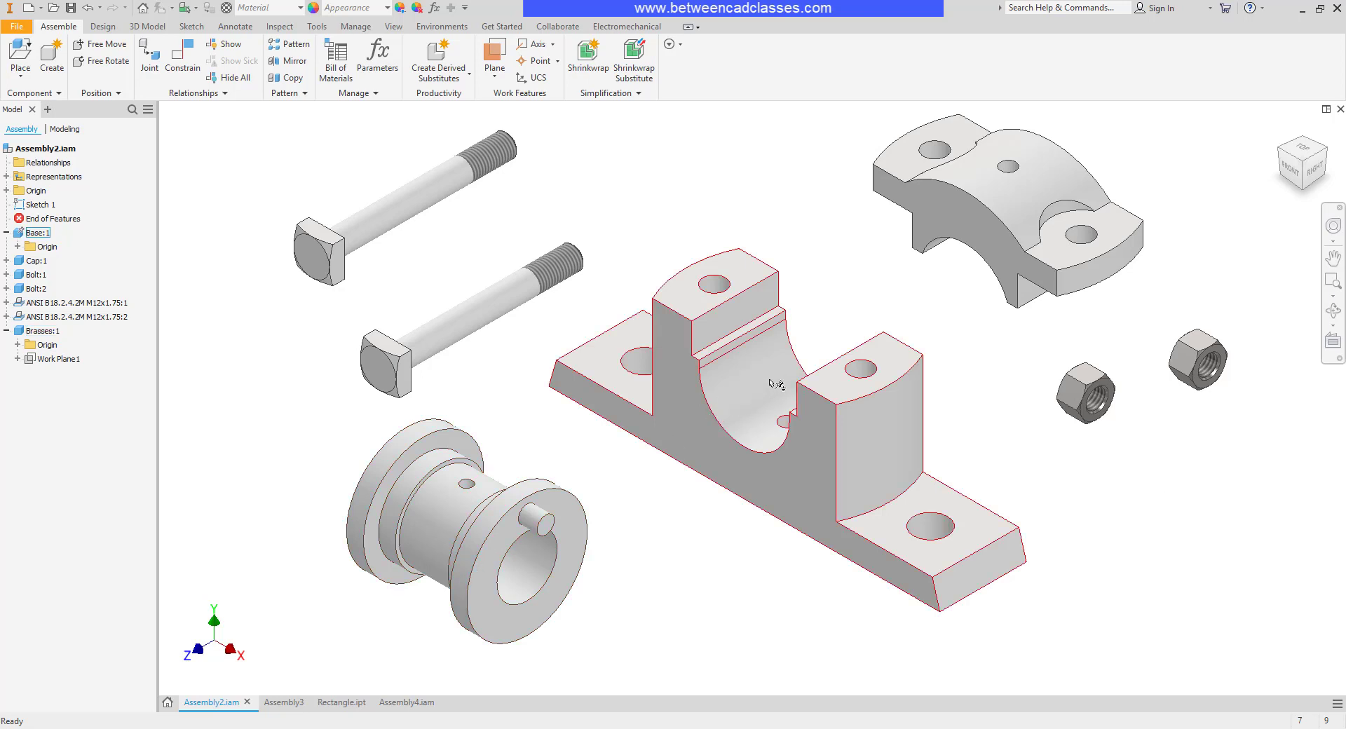
Select the brasses' axis and the base bore axis for a new mate constraint
{"action": "left_click", "coordinate": [572, 549]}
{"action": "mouse_move", "coordinate": [626, 579]}
{"action": "middle_mouse_down", "text": "shift"}
{"action": "mouse_move", "coordinate": [781, 587]}
{"action": "mouse_move", "coordinate": [650, 568]}
{"action": "middle_mouse_up", "text": "shift"}
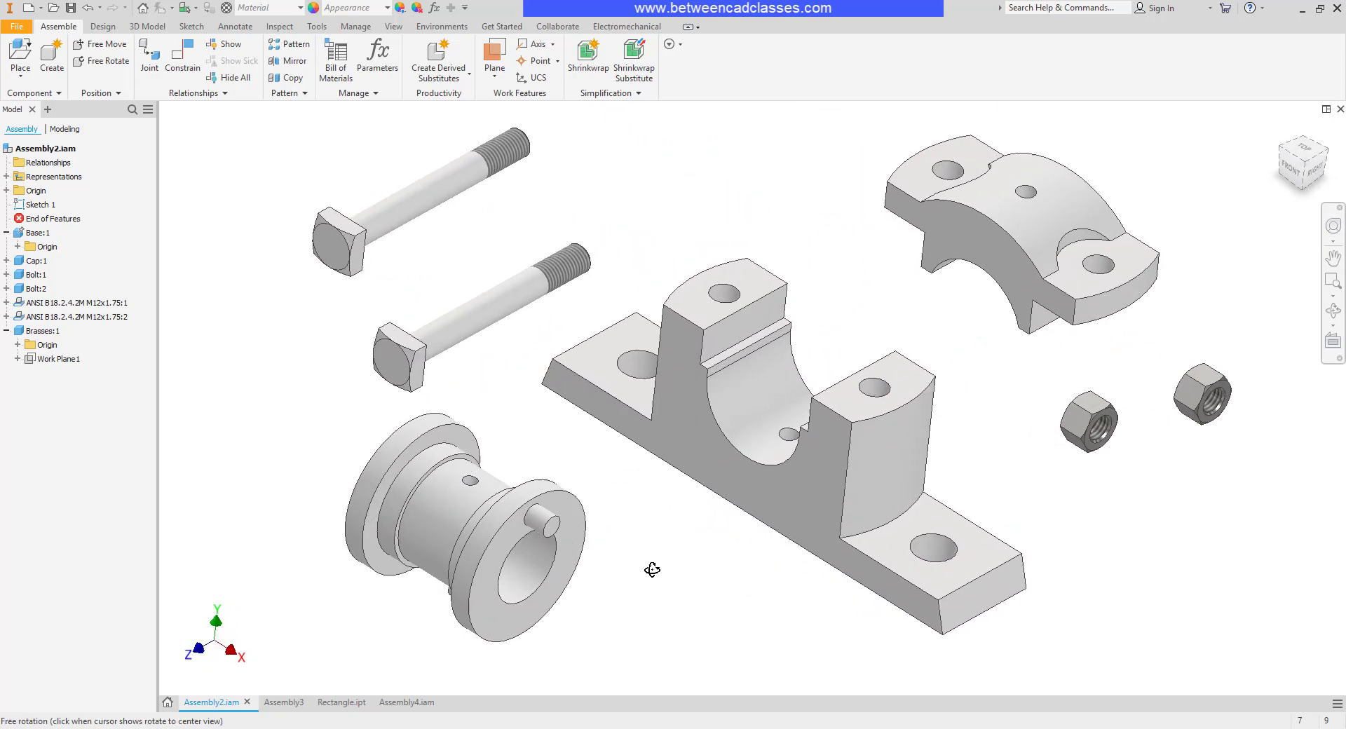
{"action": "left_click", "coordinate": [734, 446]}
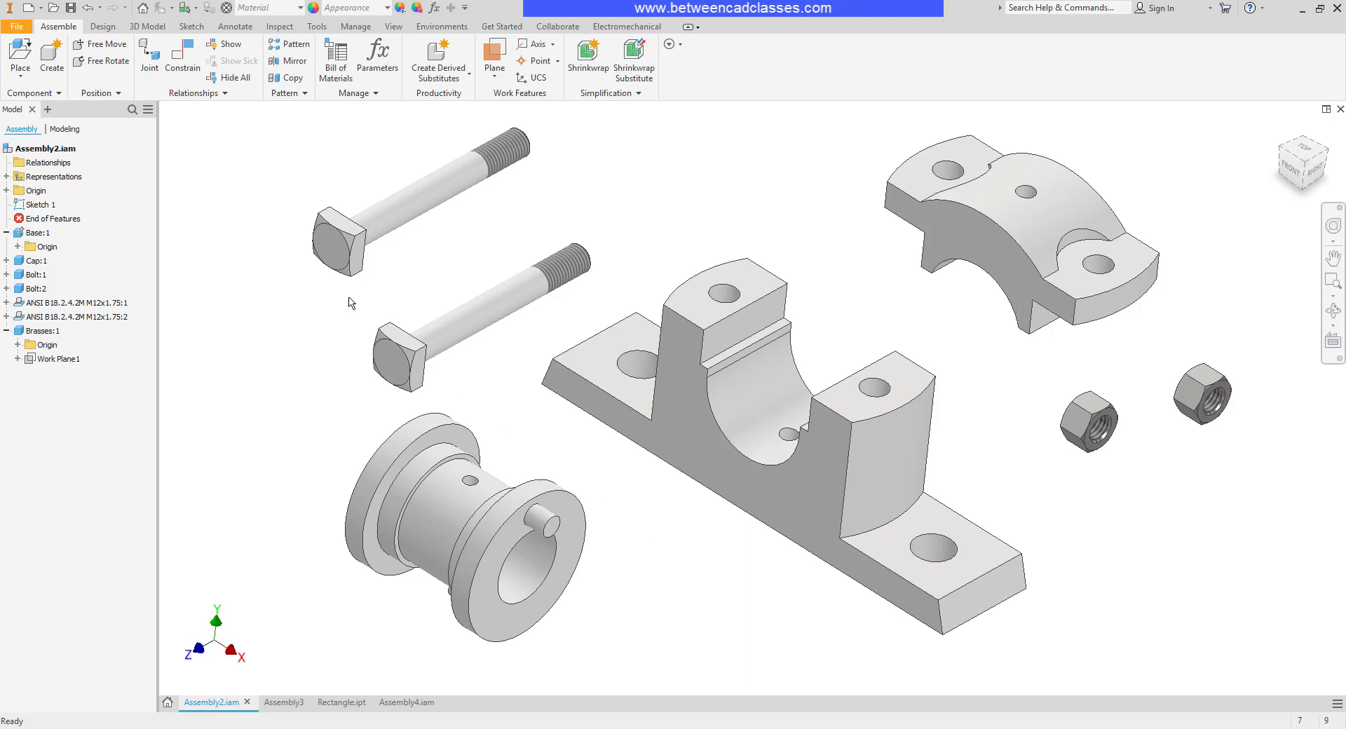
{"action": "left_click", "coordinate": [180, 70]}
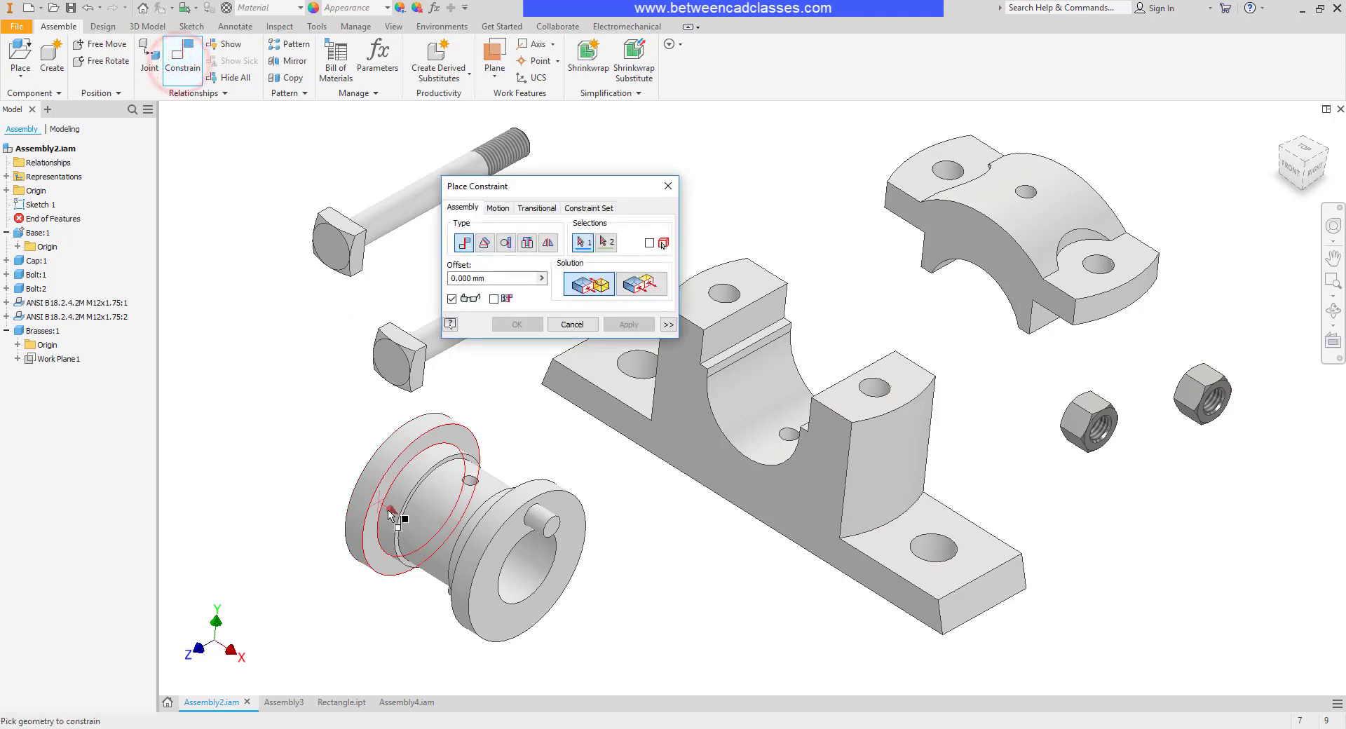
{"action": "left_click", "coordinate": [449, 504]}
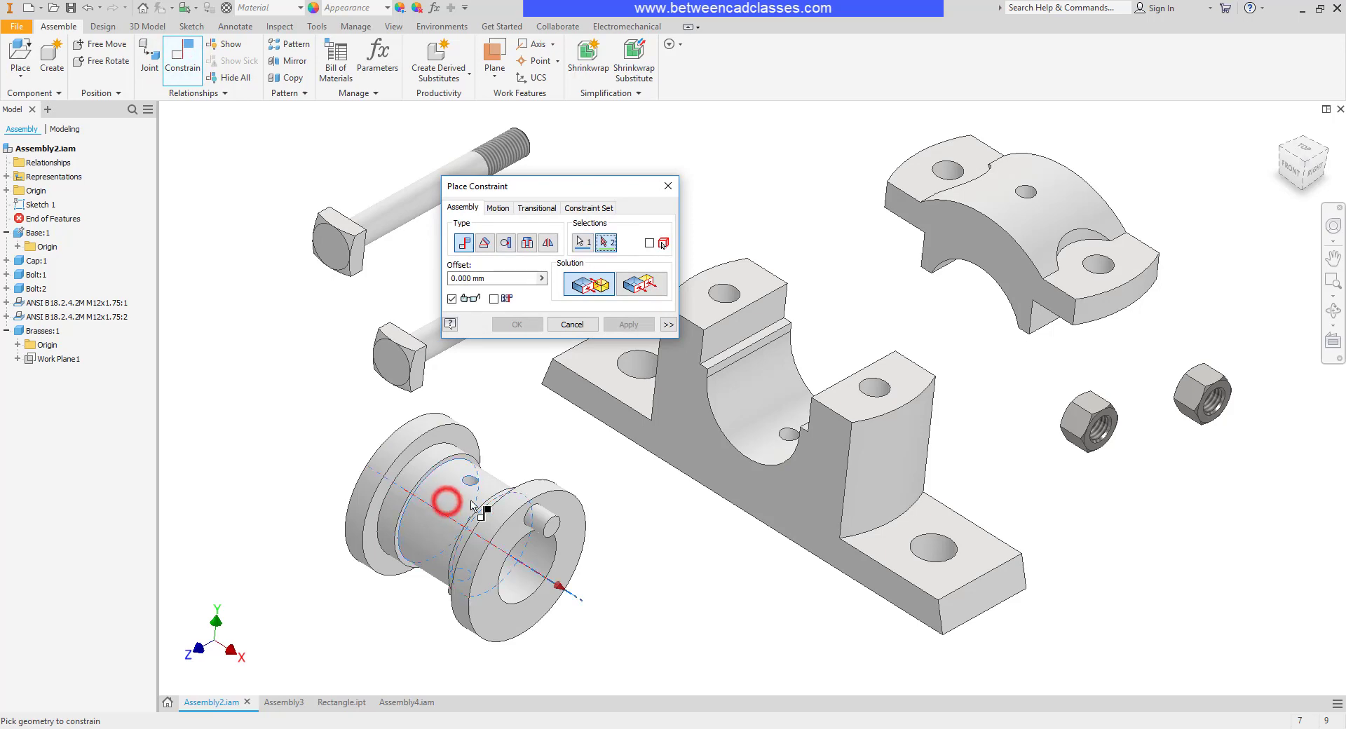
{"action": "left_click", "coordinate": [755, 388]}
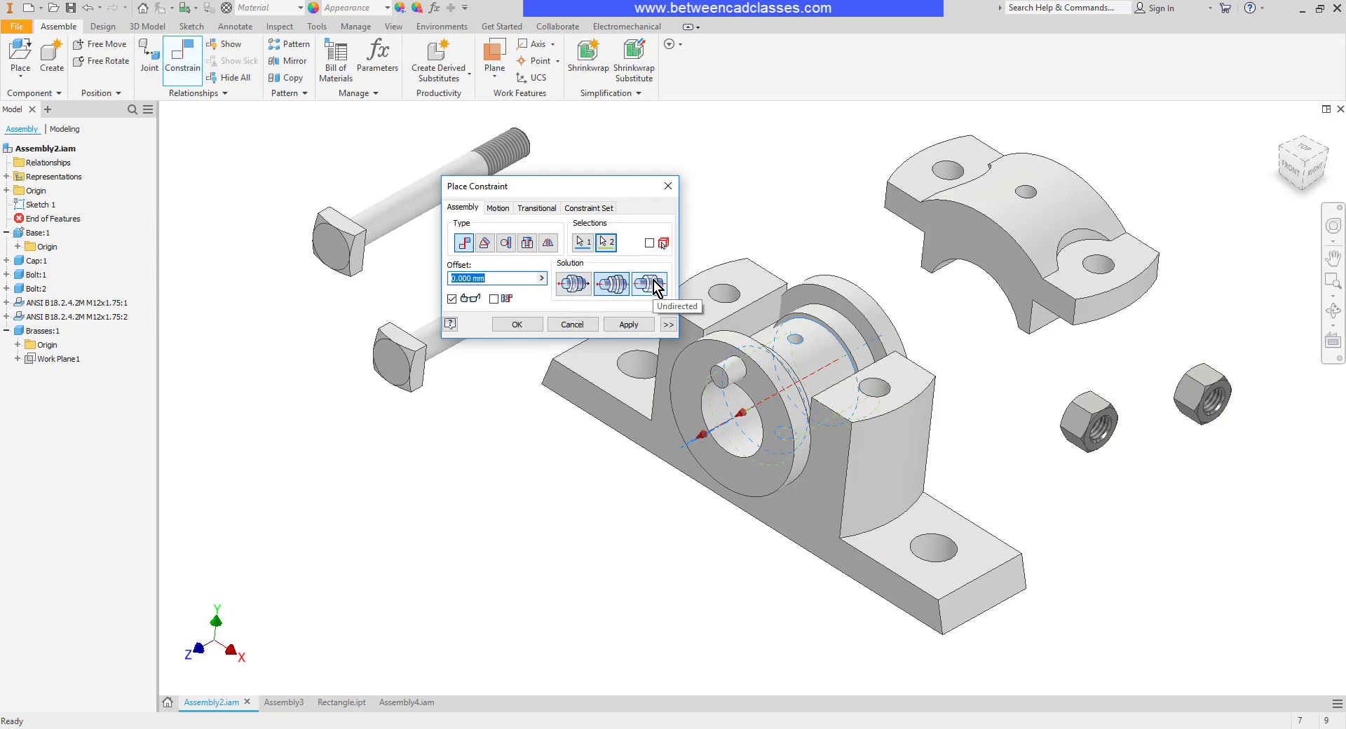
Compare opposed and aligned solutions, then apply the axis mate with the undirected solution
{"action": "left_click", "coordinate": [570, 284]}
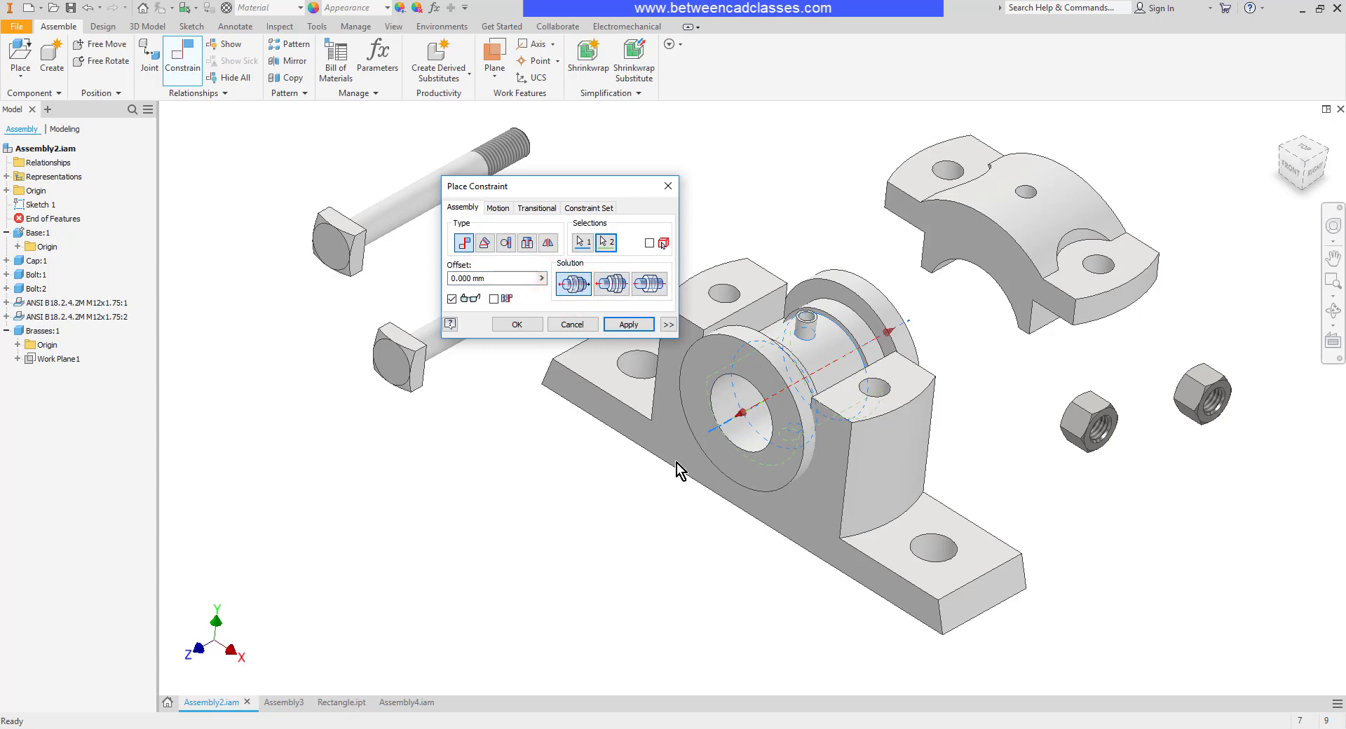
{"action": "middle_click_drag", "start_coordinate": [677, 470], "coordinate": [611, 484], "text": "shift"}
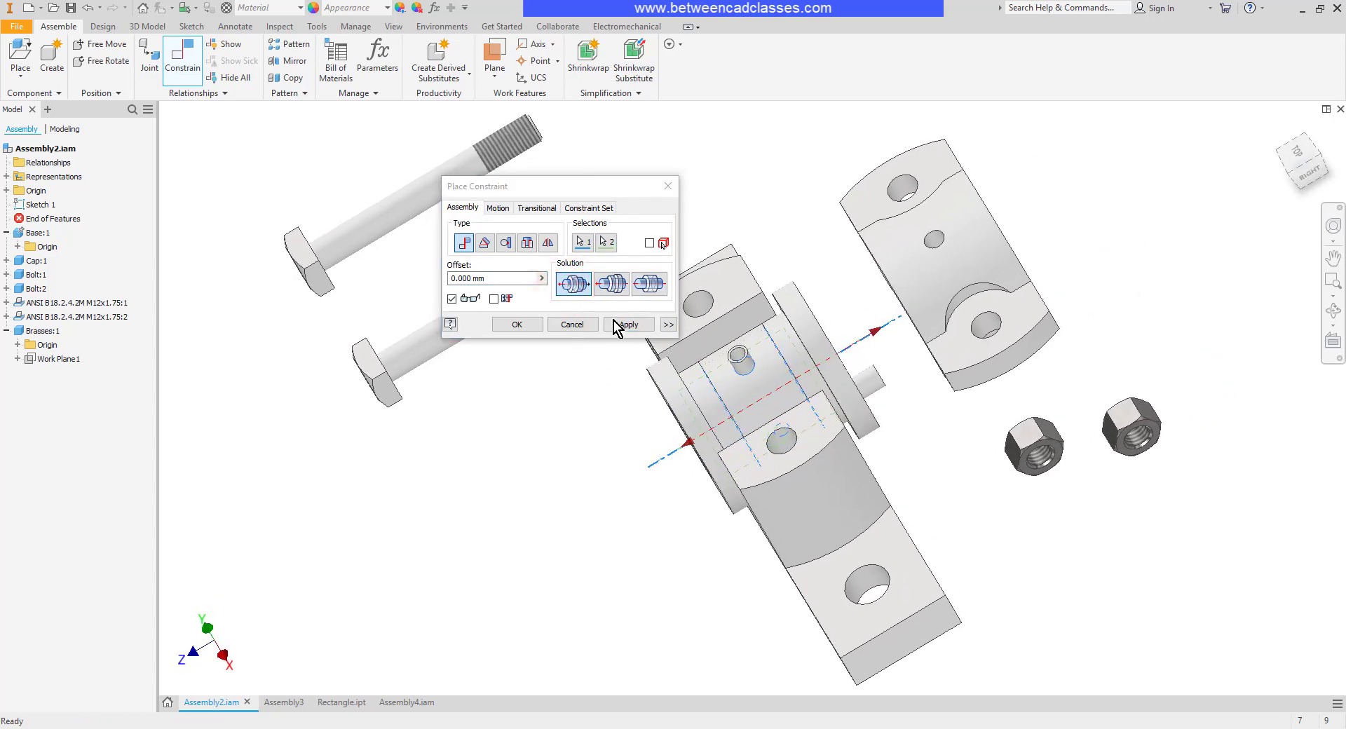
{"action": "left_click", "coordinate": [609, 287]}
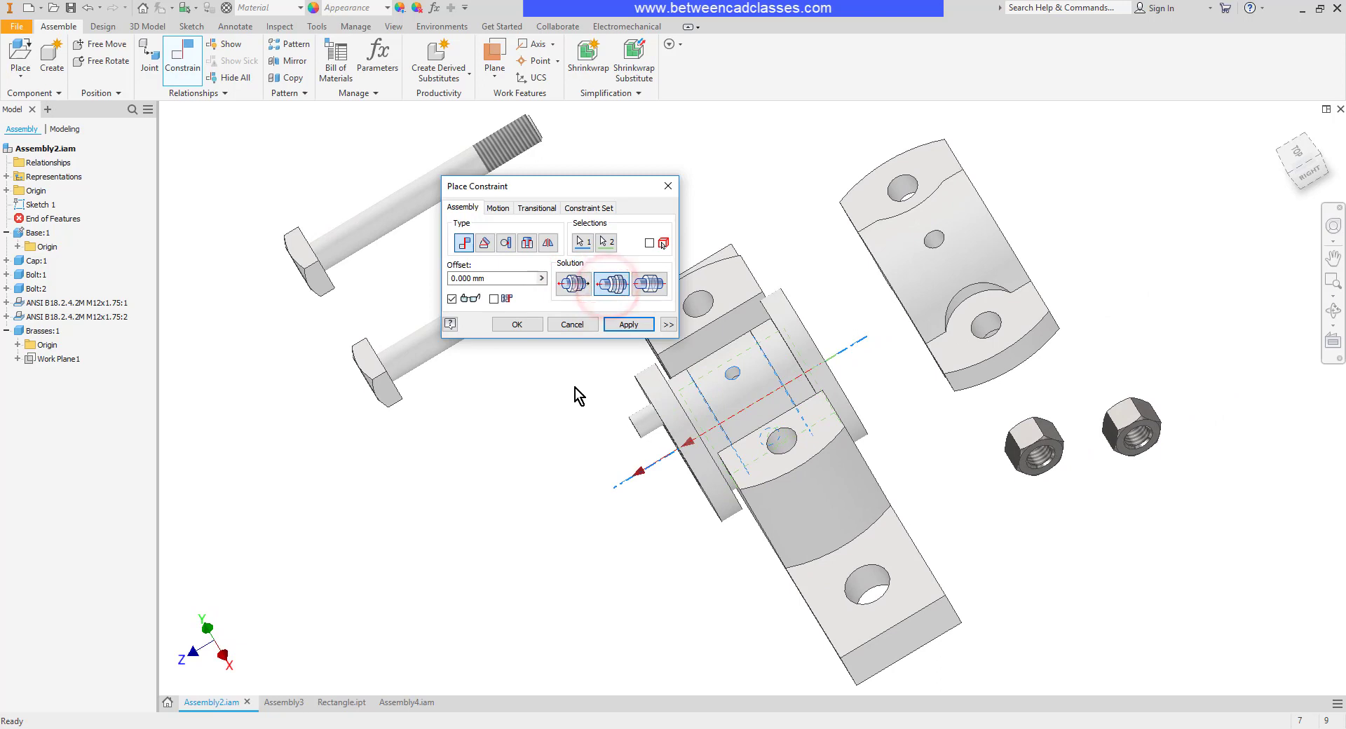
{"action": "left_click", "coordinate": [569, 284]}
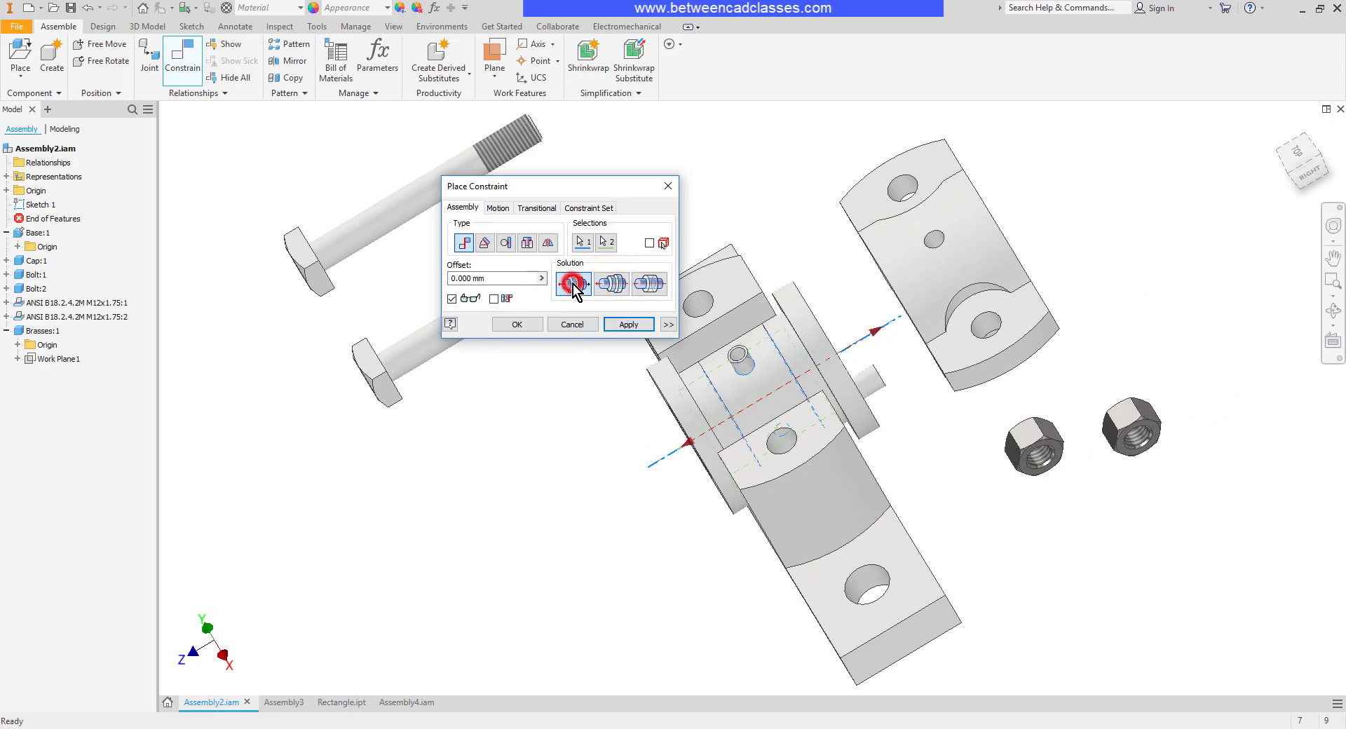
{"action": "left_click", "coordinate": [615, 290]}
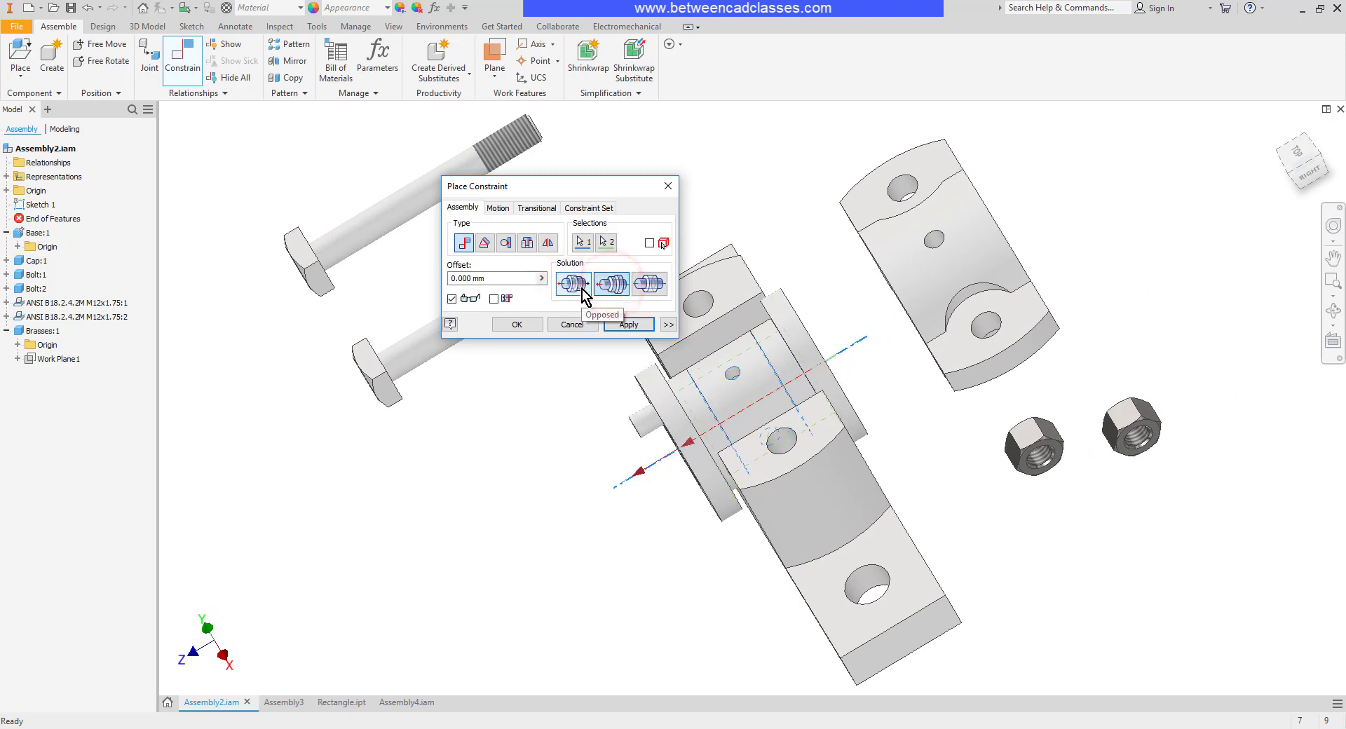
{"action": "left_click", "coordinate": [584, 293]}
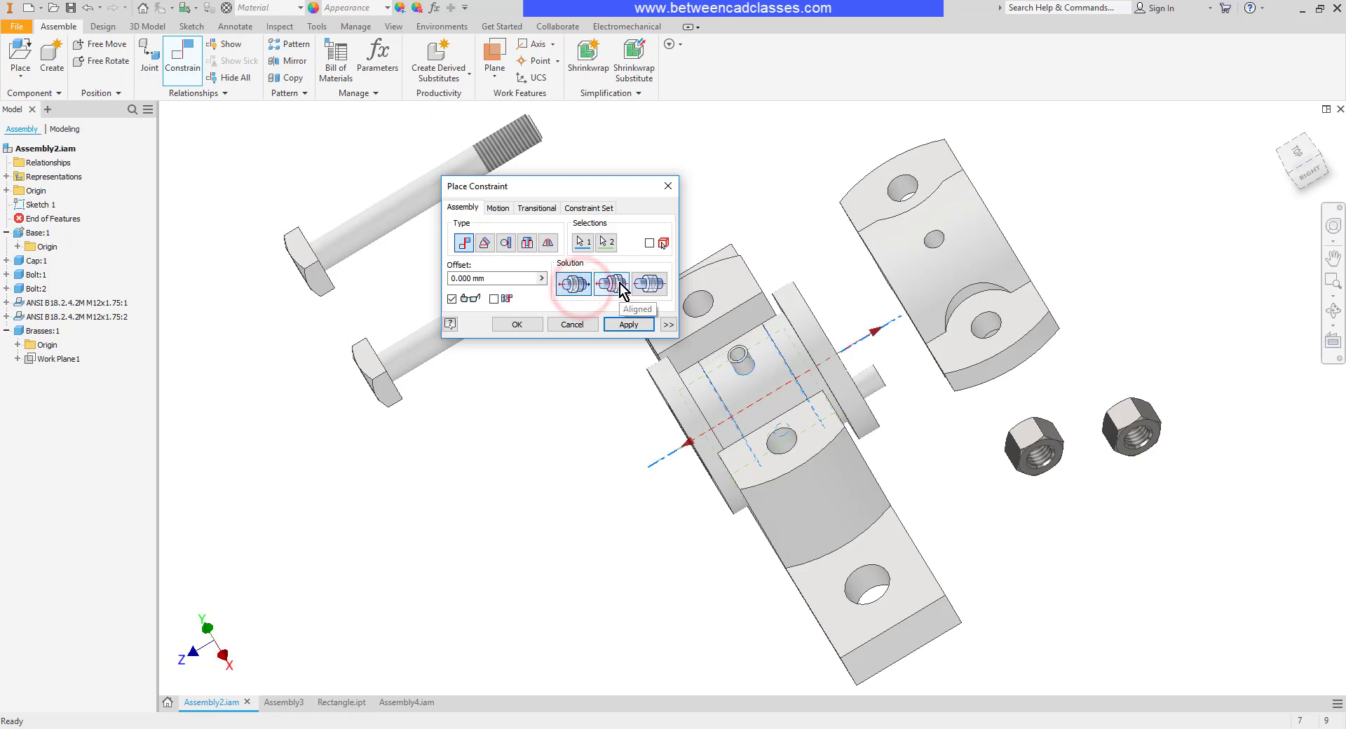
{"action": "left_click", "coordinate": [620, 287]}
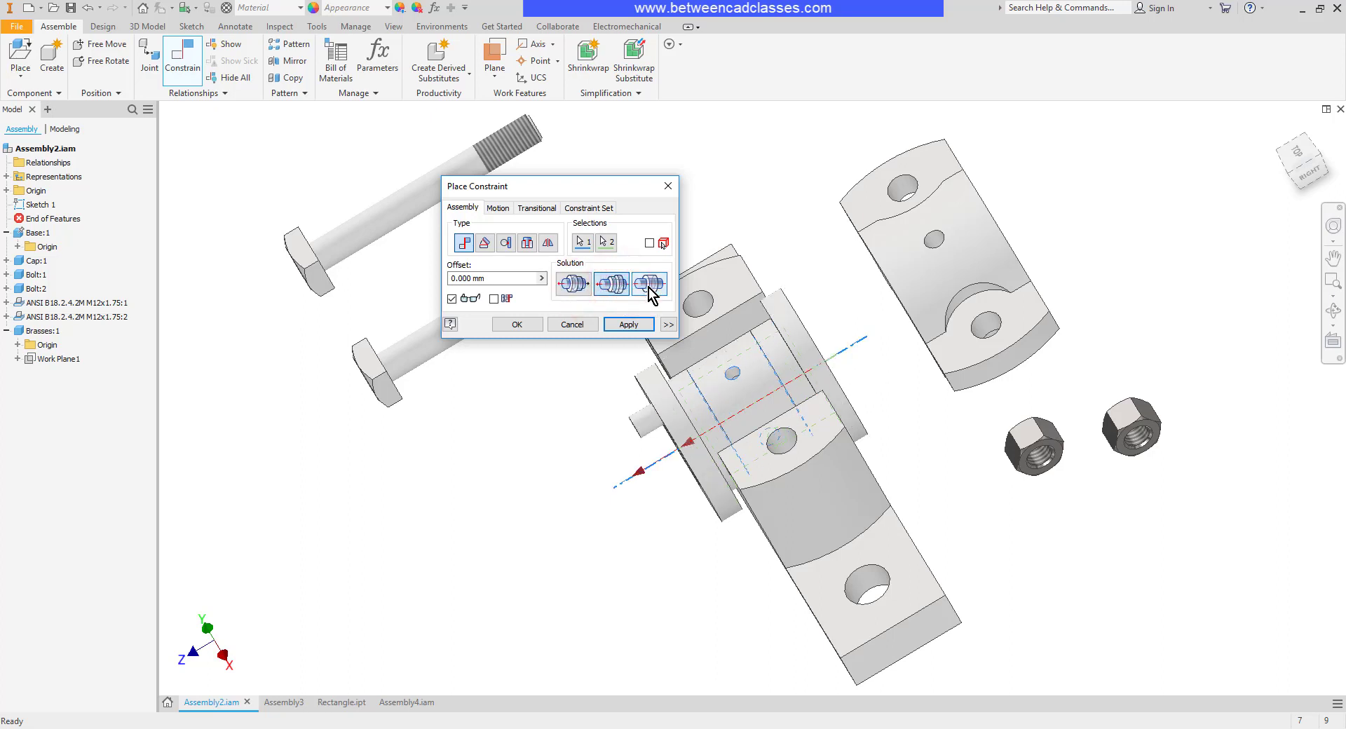
{"action": "left_click", "coordinate": [651, 290]}
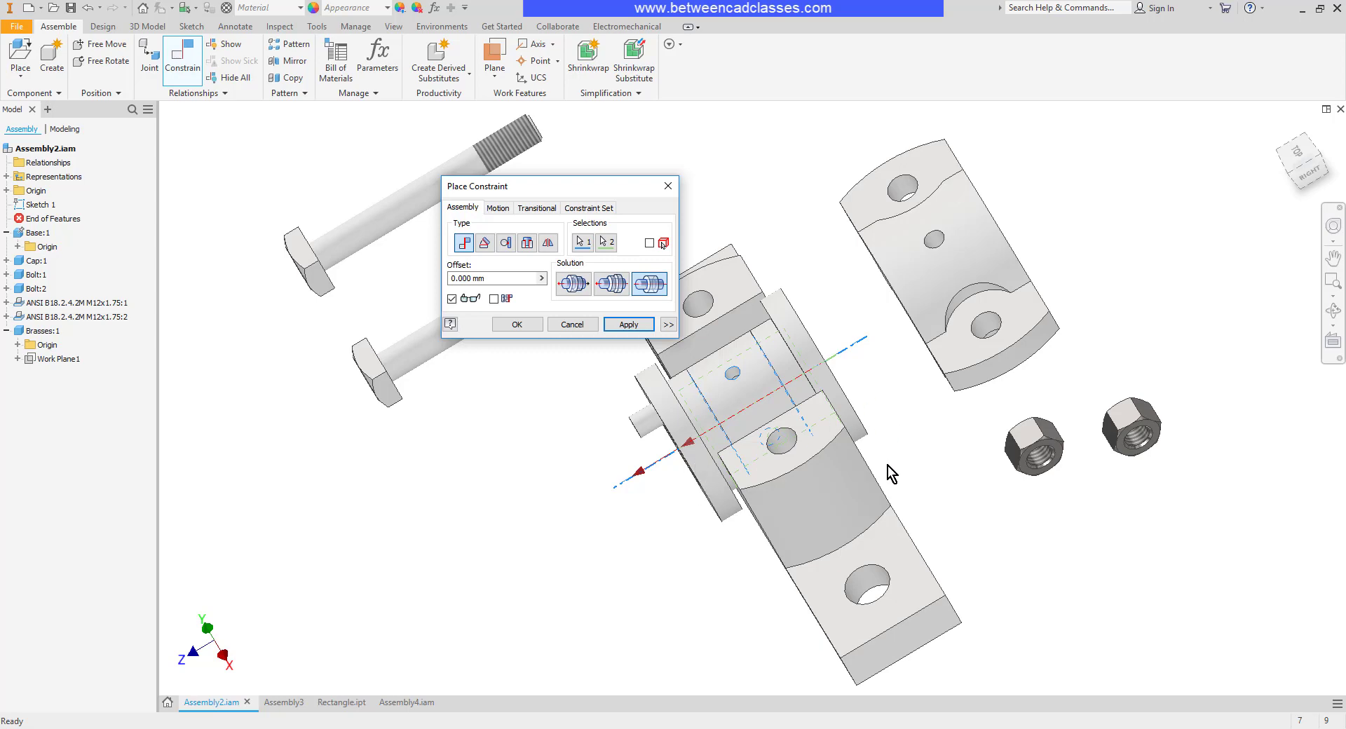
{"action": "left_click", "coordinate": [629, 325]}
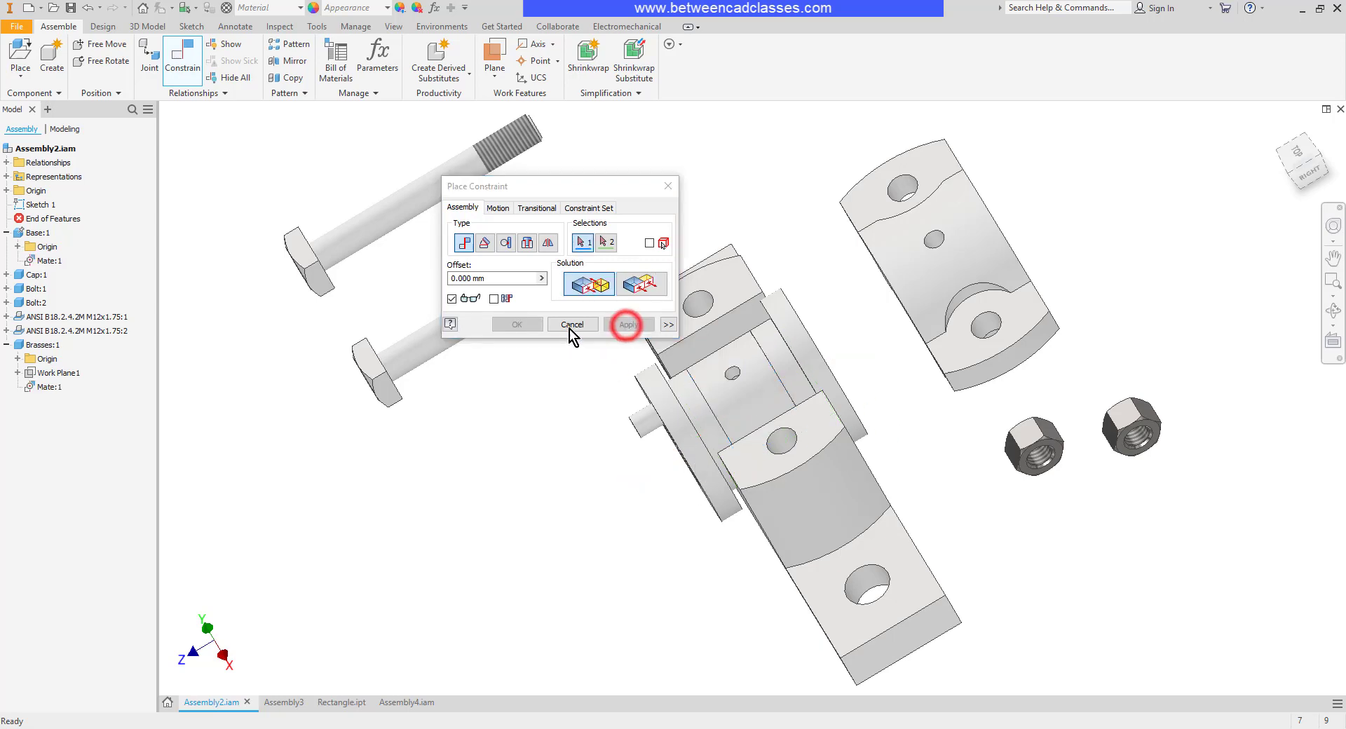
{"action": "left_click", "coordinate": [569, 324]}
{"action": "key", "text": "F6"}
Rotate the brasses and mate its oil-hole pin axis to the base hole axis, opposed
{"action": "left_click_drag", "start_coordinate": [748, 398], "coordinate": [666, 428]}
{"action": "left_click", "coordinate": [764, 561]}
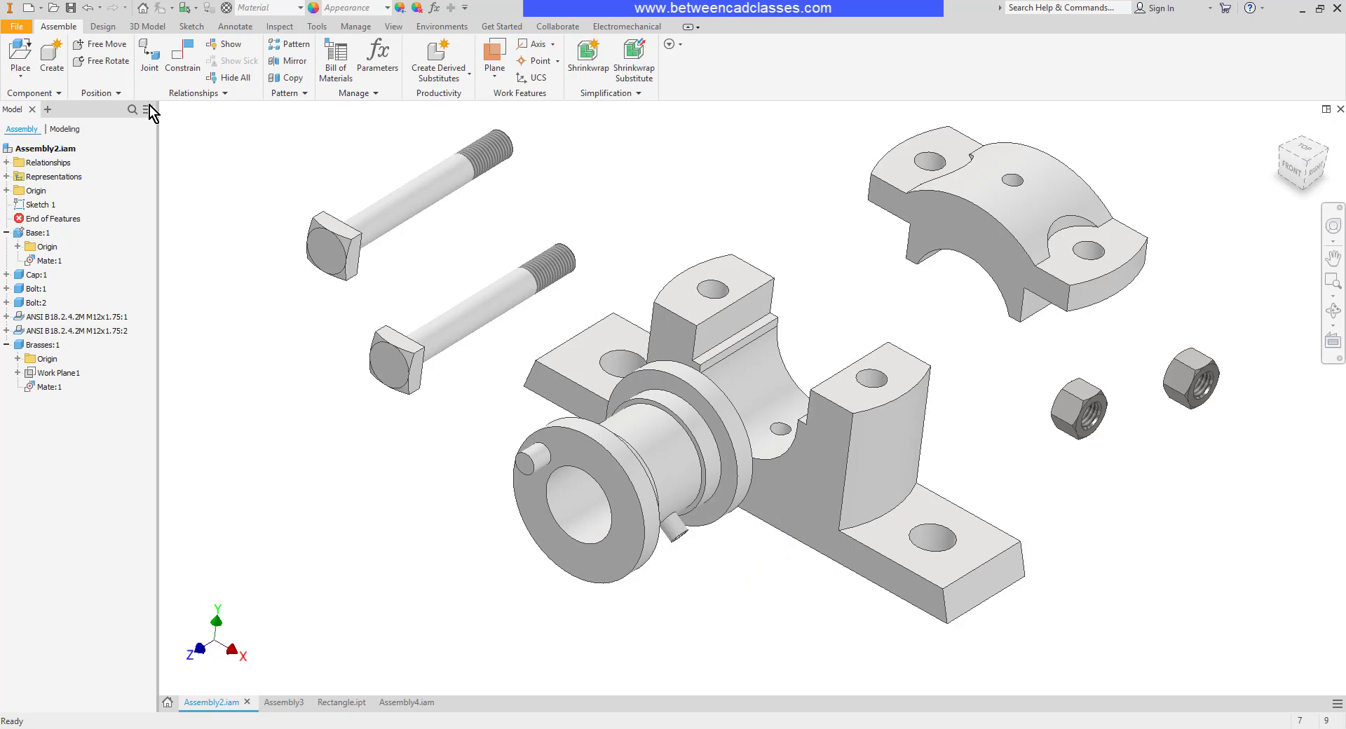
{"action": "left_click", "coordinate": [183, 55]}
{"action": "left_click", "coordinate": [675, 531]}
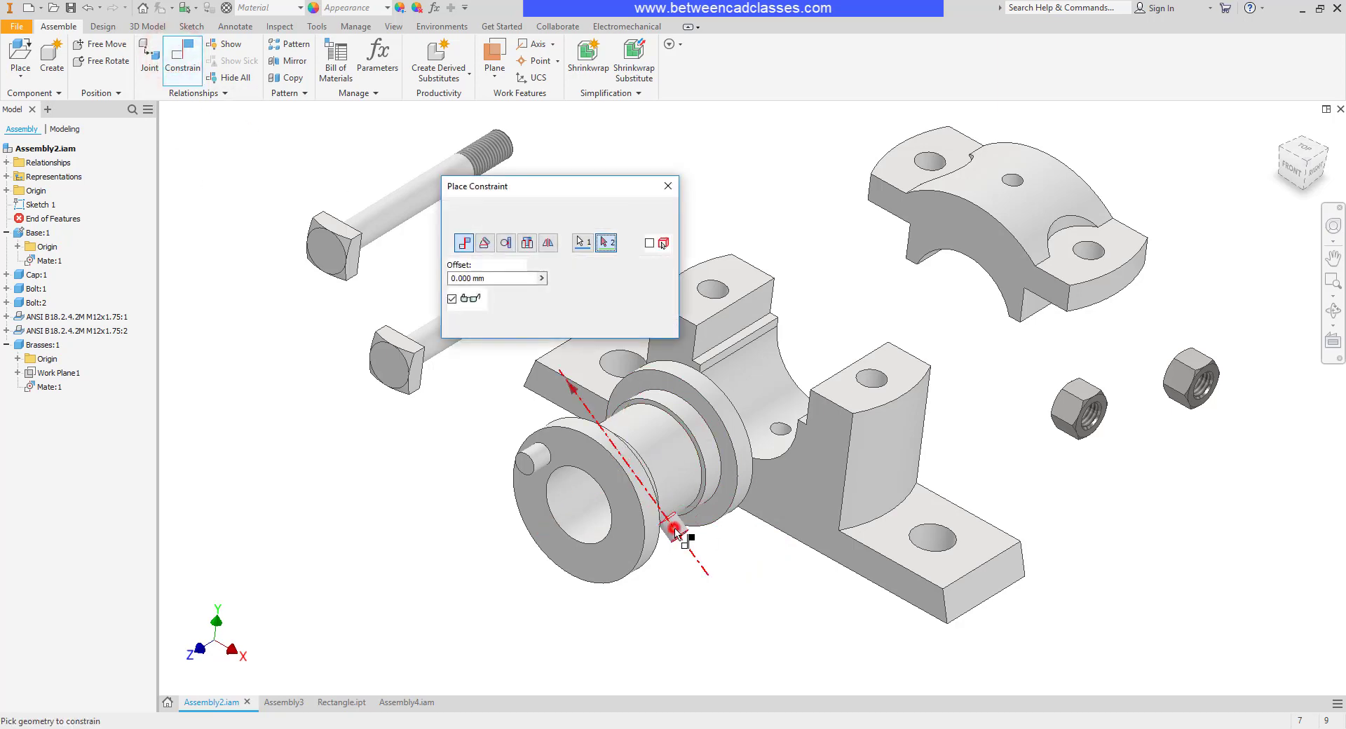
{"action": "left_click", "coordinate": [780, 431]}
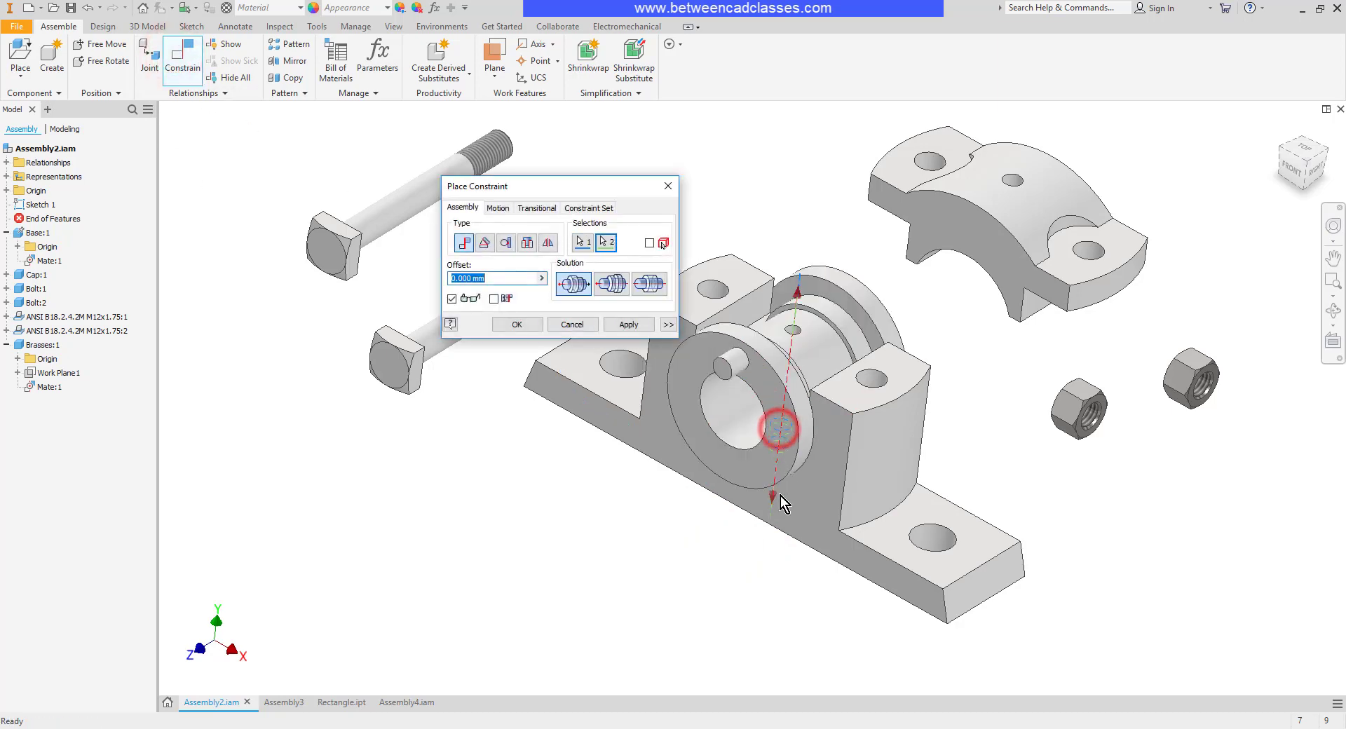
{"action": "left_click", "coordinate": [610, 288]}
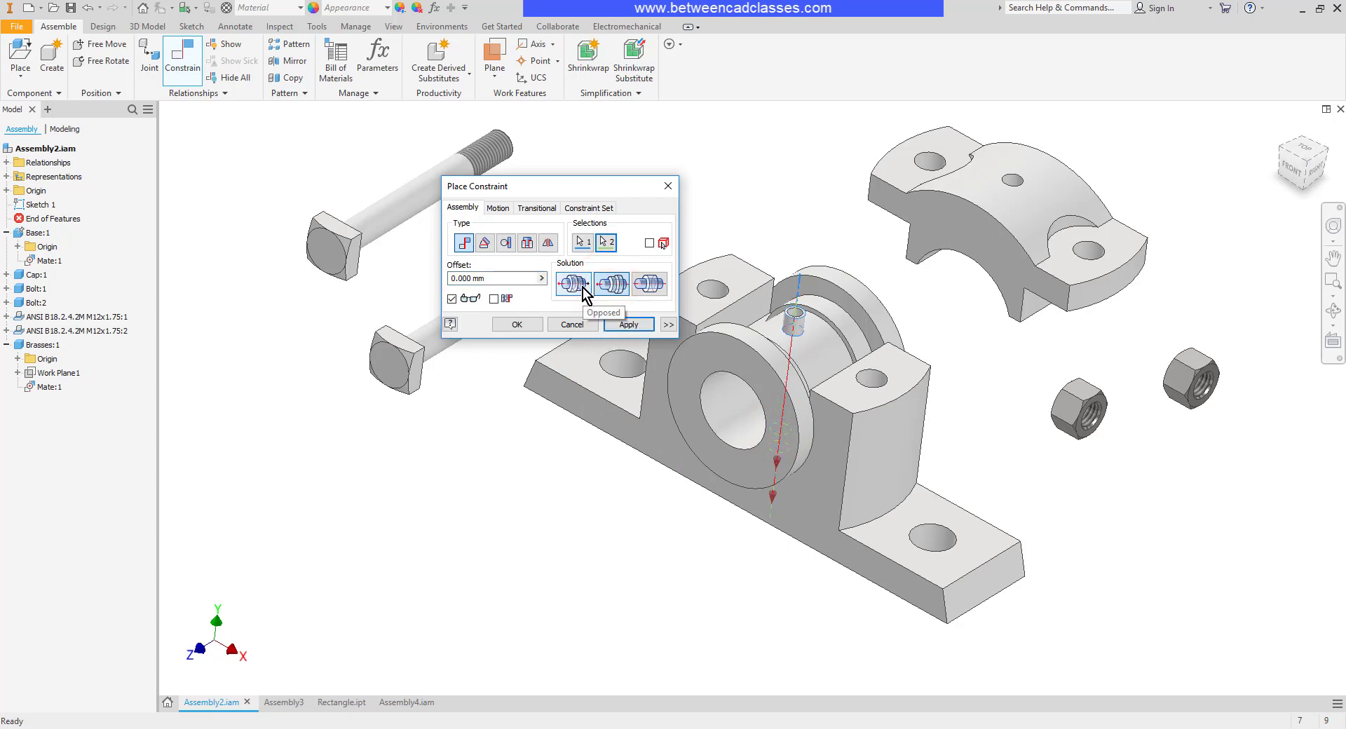
{"action": "left_click", "coordinate": [584, 289]}
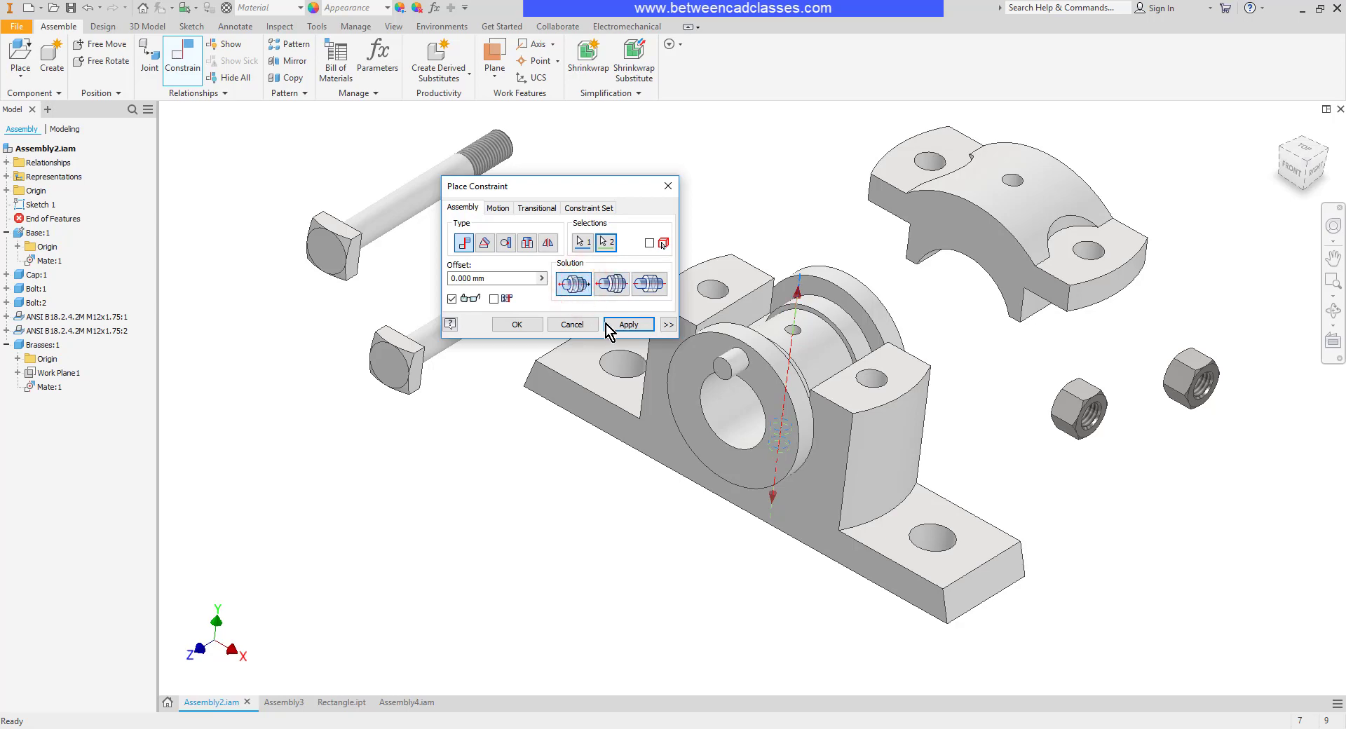
{"action": "left_click", "coordinate": [629, 326]}
{"action": "left_click", "coordinate": [572, 324]}
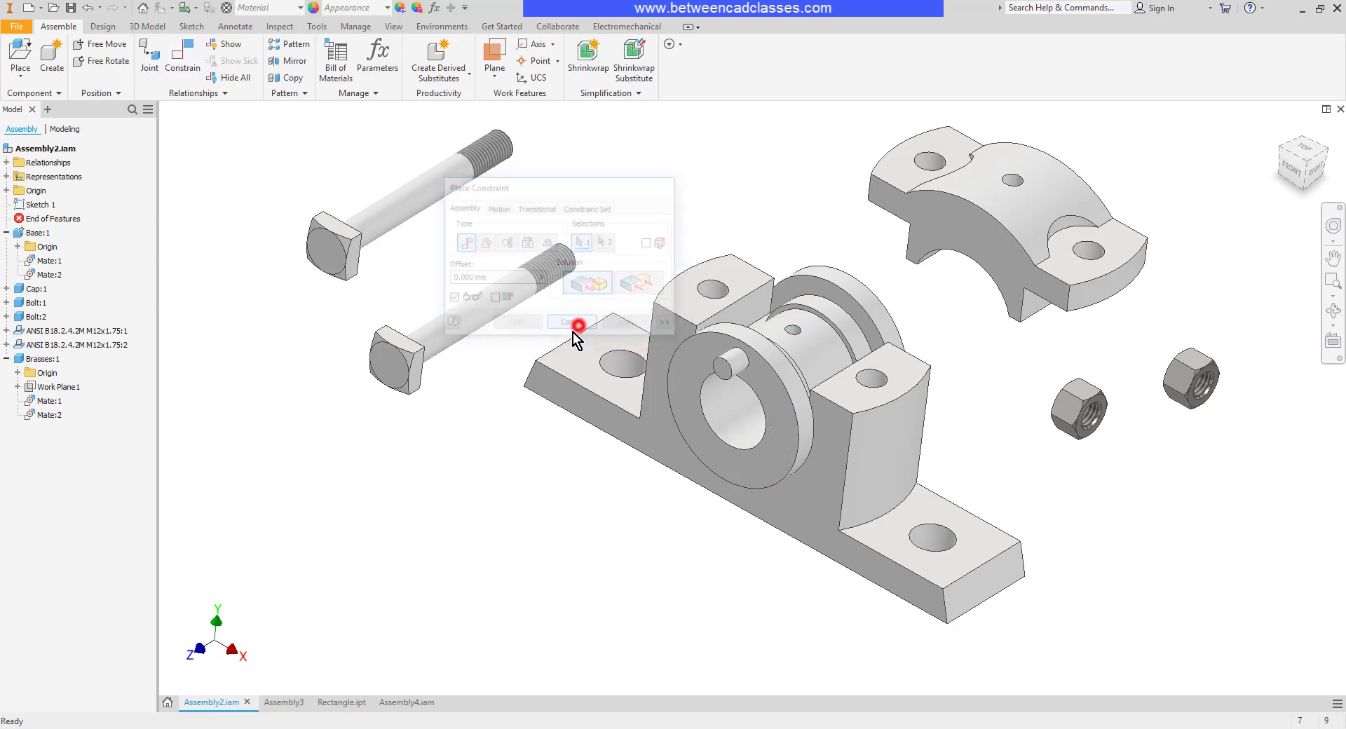
{"action": "middle_click_drag", "start_coordinate": [511, 499], "coordinate": [547, 506], "text": "shift"}
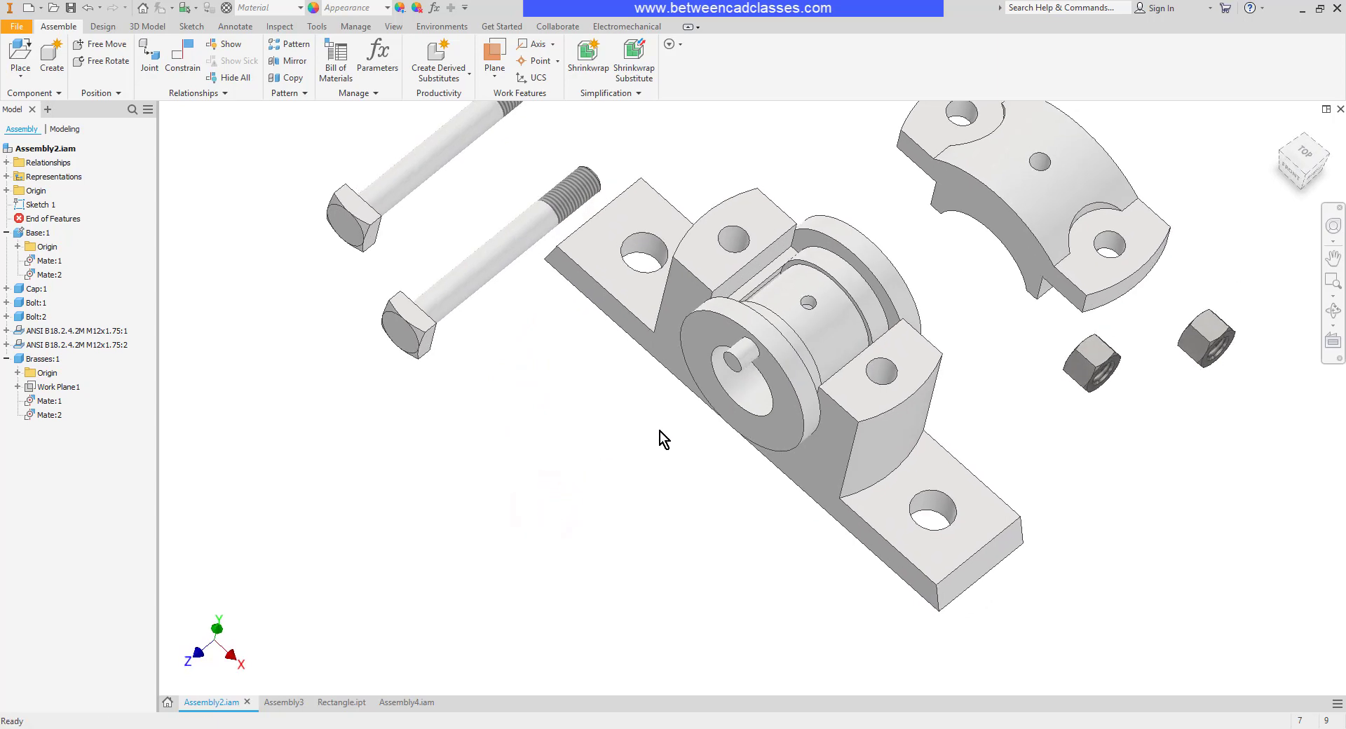
Mate the brasses cylinder to its mating surface as Mate:3, then drag the cap above the base
{"action": "left_click", "coordinate": [790, 380]}
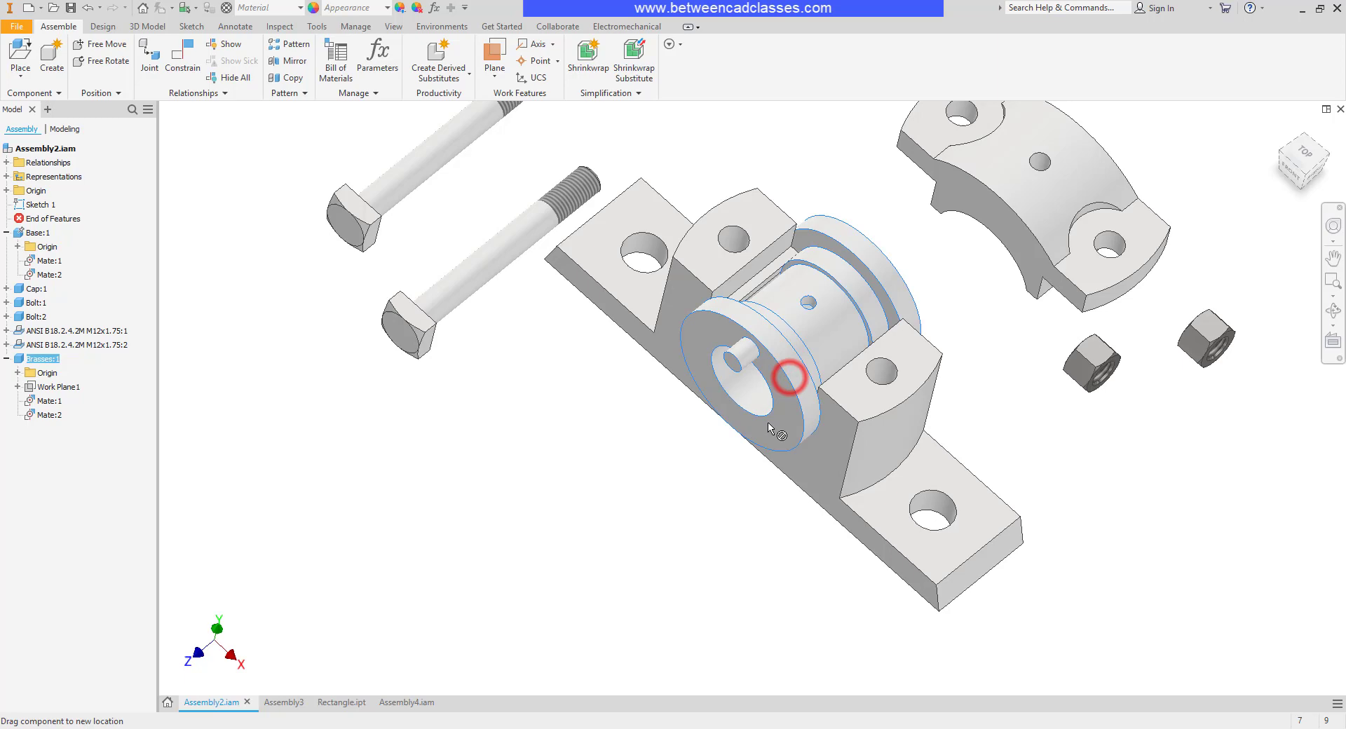
{"action": "left_click", "coordinate": [622, 497]}
{"action": "left_click", "coordinate": [182, 56]}
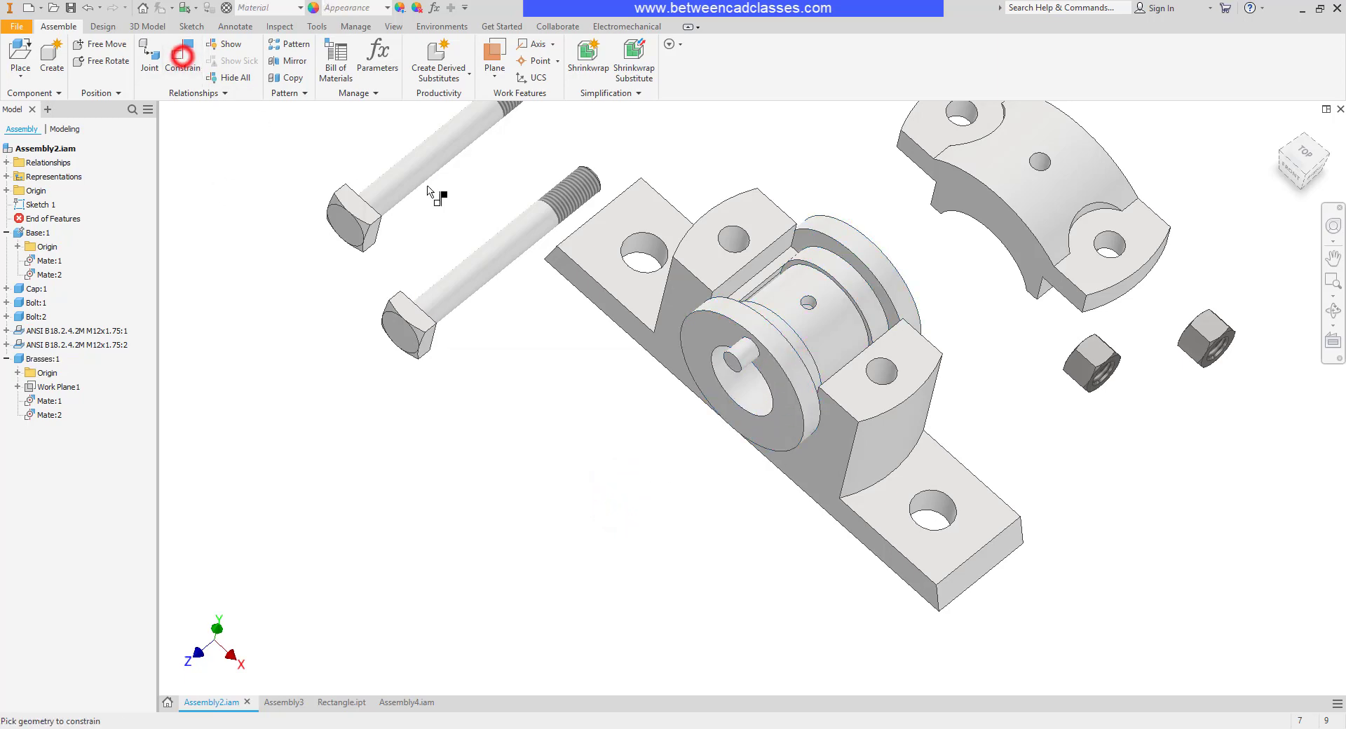
{"action": "left_click", "coordinate": [851, 331]}
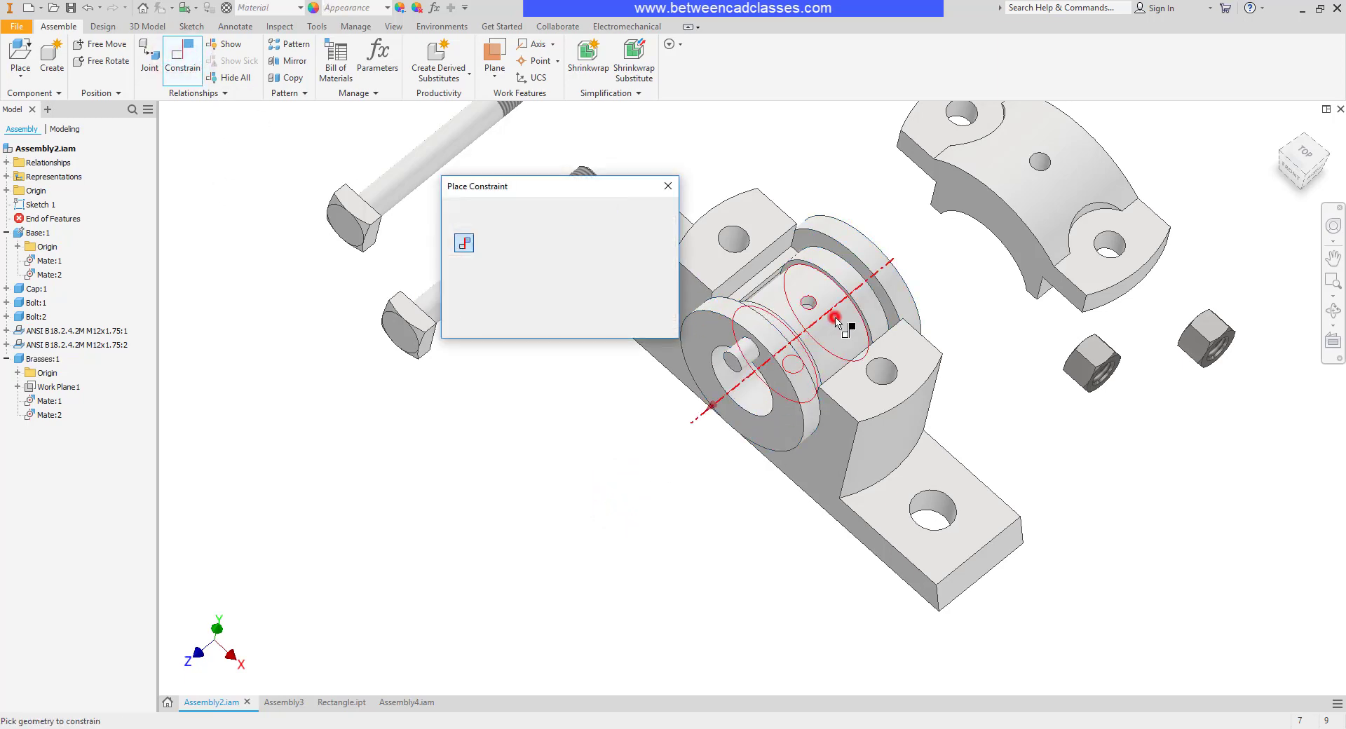
{"action": "middle_click_drag", "start_coordinate": [982, 339], "coordinate": [926, 330], "text": "shift"}
{"action": "left_click", "coordinate": [984, 341]}
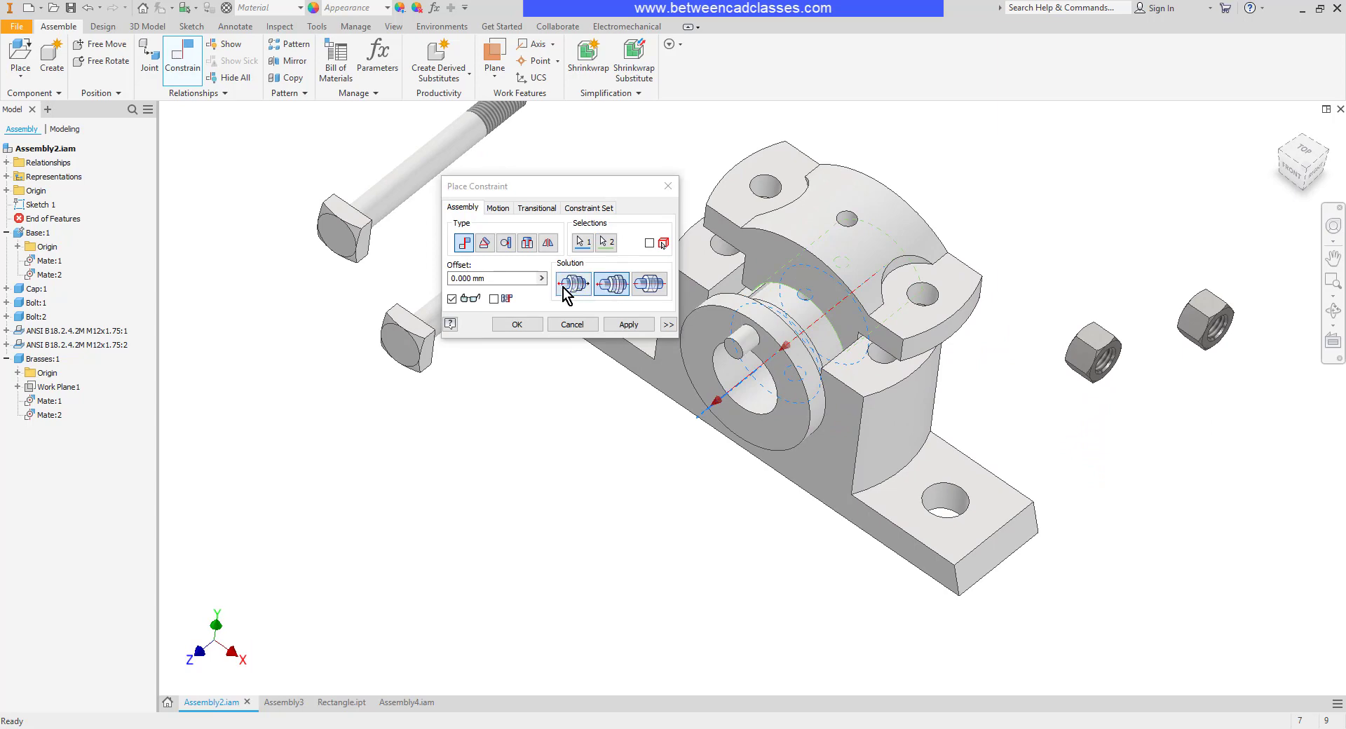
{"action": "left_click", "coordinate": [629, 326]}
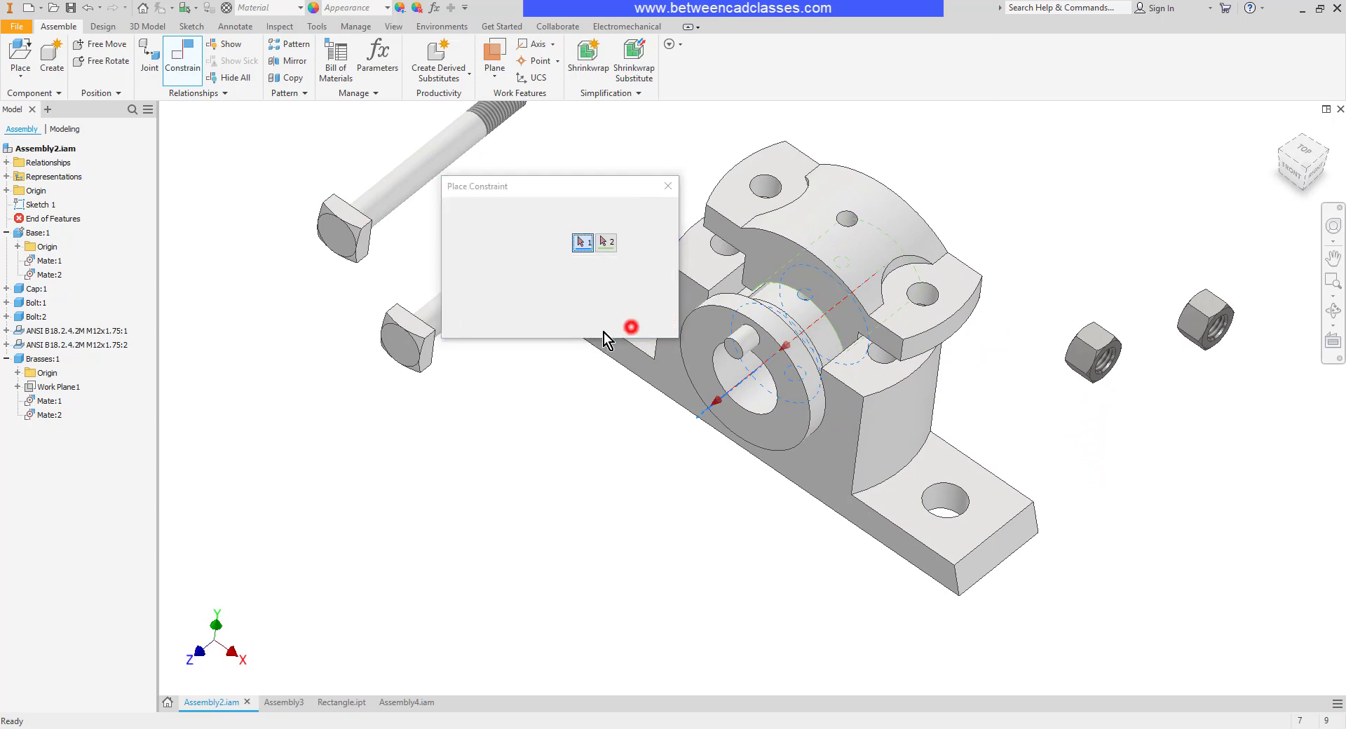
{"action": "left_click", "coordinate": [577, 325]}
{"action": "left_click", "coordinate": [557, 465]}
{"action": "left_click_drag", "start_coordinate": [826, 258], "coordinate": [864, 223]}
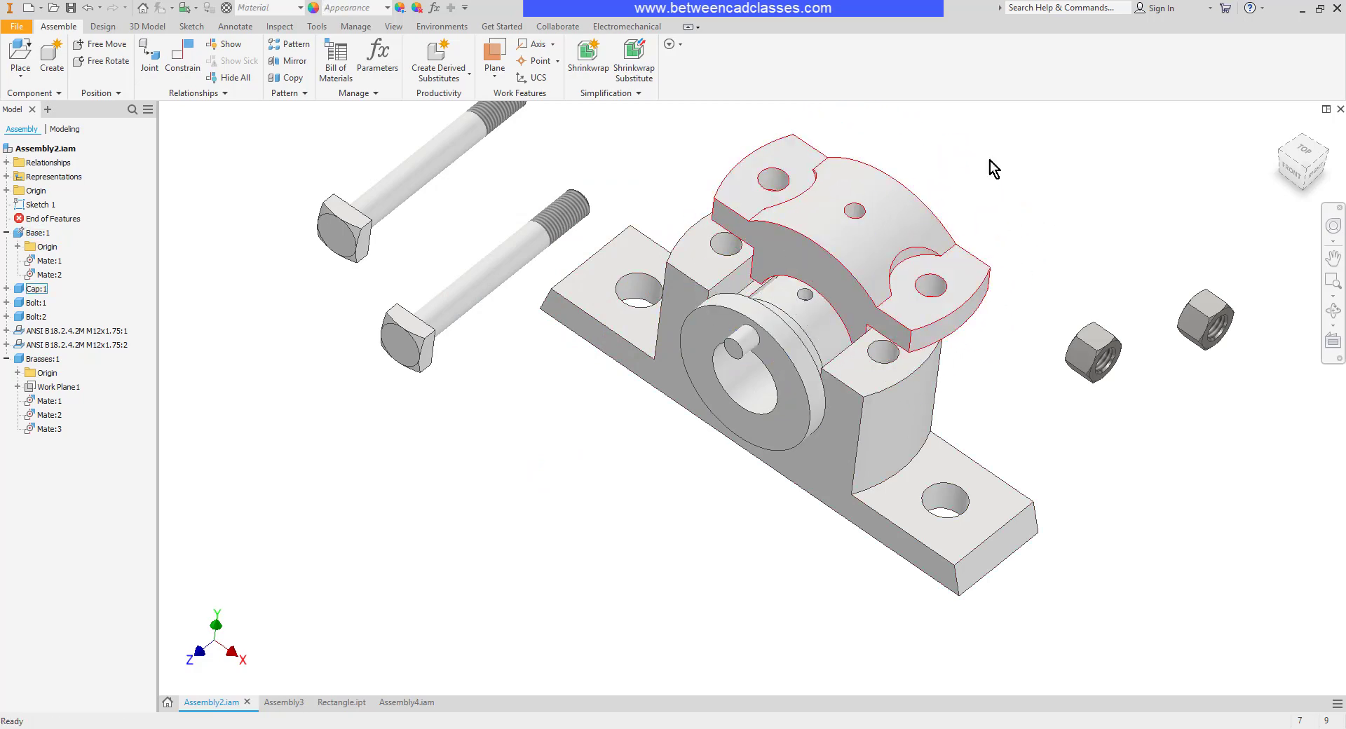
Make the cap's underside face flush with the base's side face, then drag the cap
{"action": "left_click", "coordinate": [182, 53]}
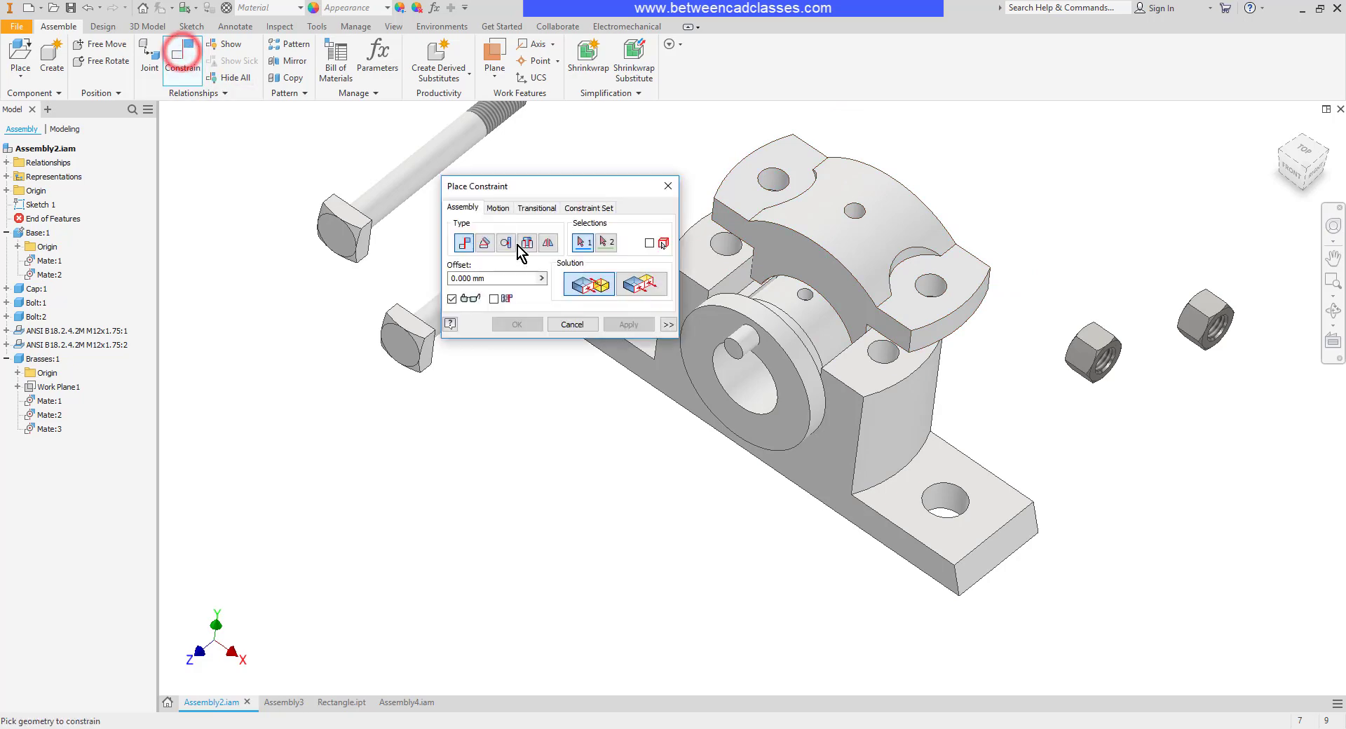
{"action": "left_click", "coordinate": [643, 284]}
{"action": "left_click", "coordinate": [782, 246]}
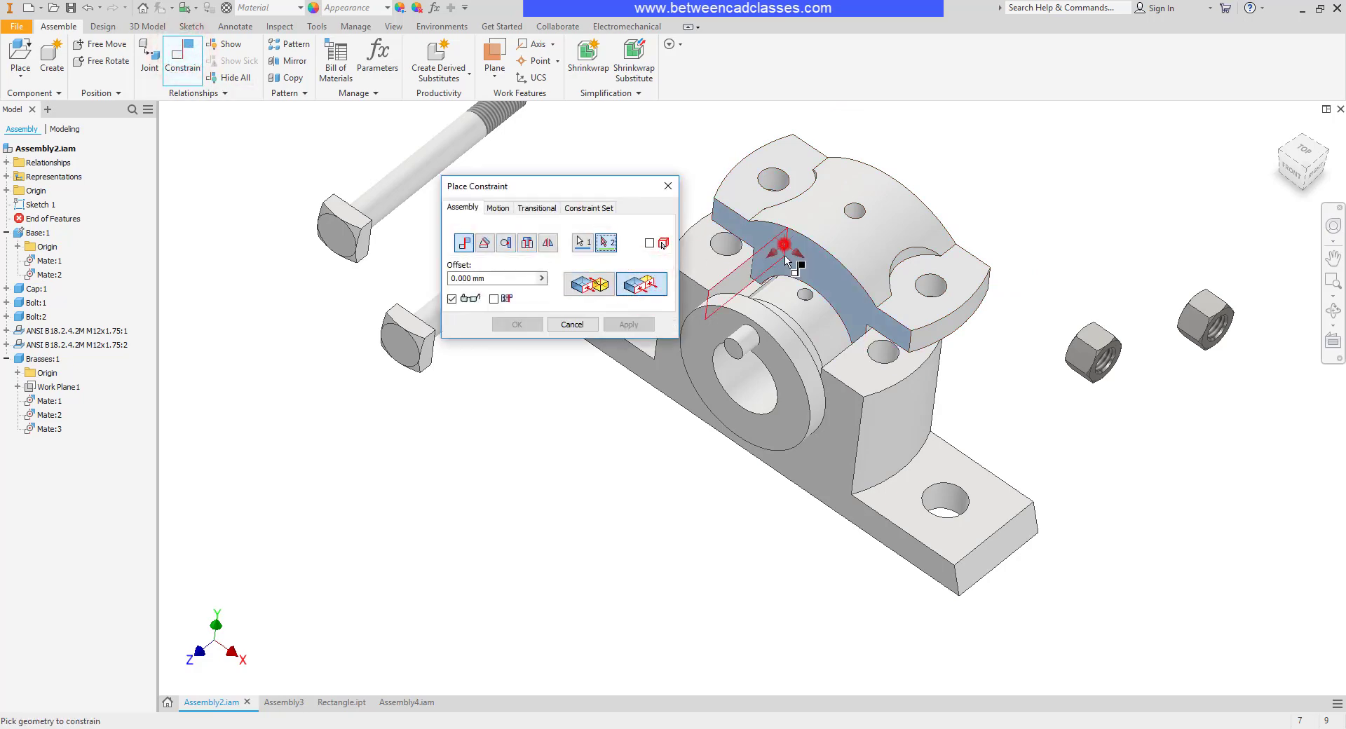
{"action": "left_click", "coordinate": [842, 423]}
{"action": "left_click", "coordinate": [626, 324]}
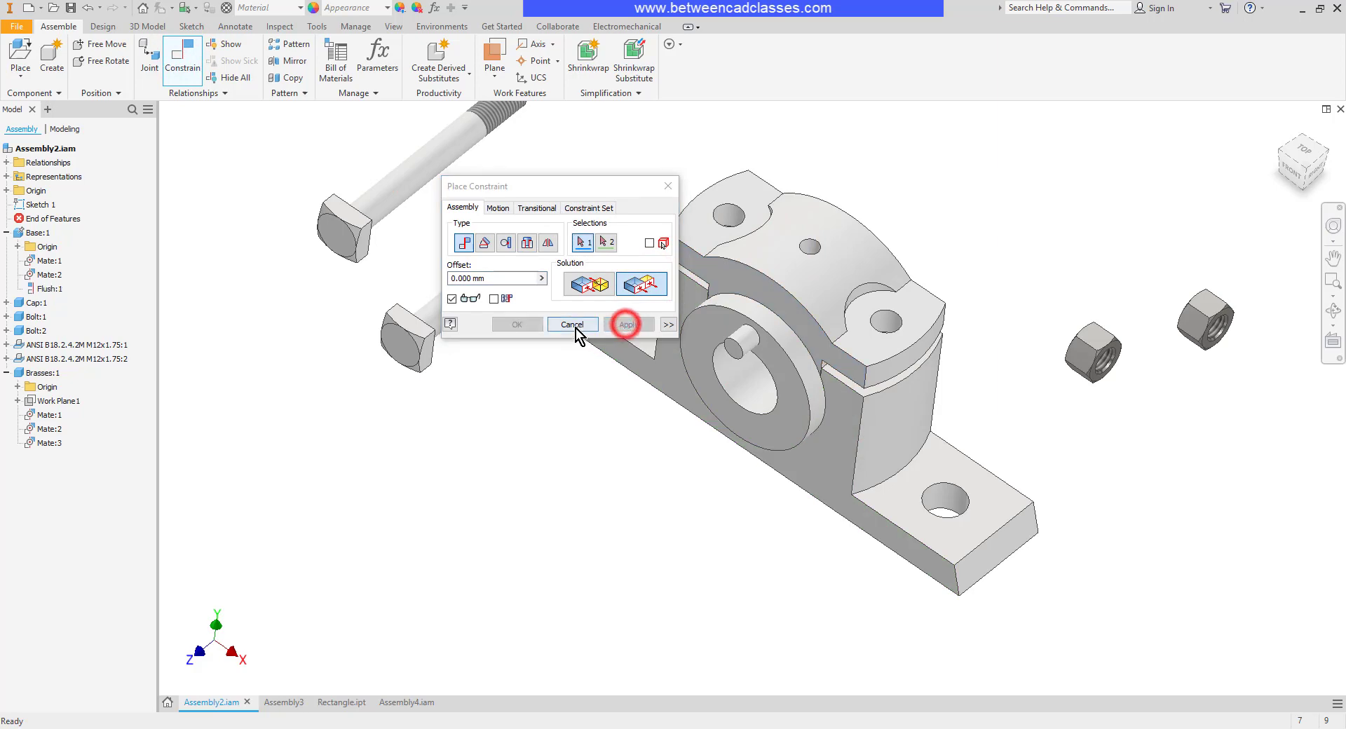
{"action": "left_click", "coordinate": [573, 324]}
{"action": "left_click", "coordinate": [568, 428]}
{"action": "mouse_move", "coordinate": [782, 259]}
{"action": "left_mouse_down"}
{"action": "mouse_move", "coordinate": [851, 283]}
{"action": "mouse_move", "coordinate": [610, 246]}
{"action": "mouse_move", "coordinate": [730, 309]}
{"action": "mouse_move", "coordinate": [794, 319]}
{"action": "mouse_move", "coordinate": [616, 324]}
{"action": "mouse_move", "coordinate": [791, 300]}
{"action": "mouse_move", "coordinate": [827, 355]}
{"action": "mouse_move", "coordinate": [659, 276]}
{"action": "mouse_move", "coordinate": [808, 337]}
{"action": "mouse_move", "coordinate": [776, 303]}
{"action": "mouse_move", "coordinate": [803, 251]}
{"action": "left_mouse_up"}
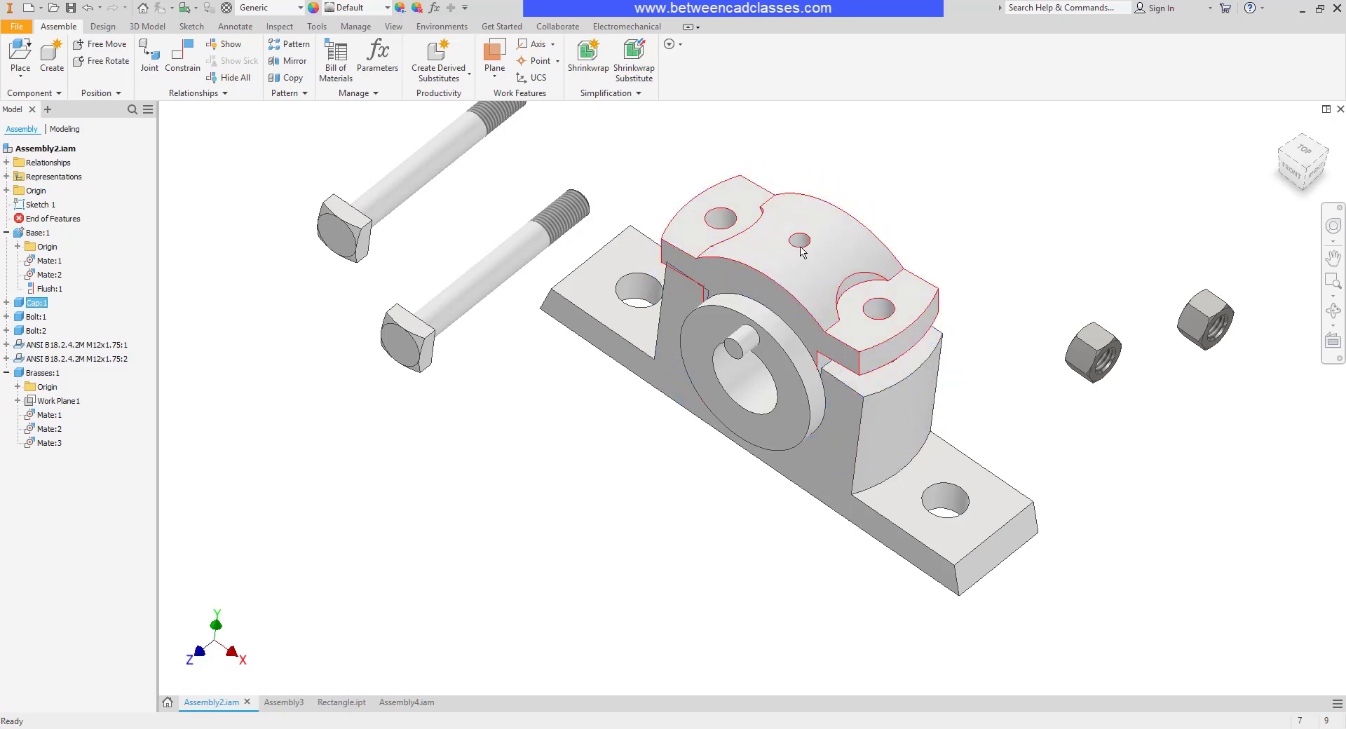
Move the cap near its seat and mate its hole axis to the hole axis beneath
{"action": "mouse_move", "coordinate": [832, 298]}
{"action": "left_mouse_down"}
{"action": "mouse_move", "coordinate": [724, 238]}
{"action": "mouse_move", "coordinate": [805, 288]}
{"action": "mouse_move", "coordinate": [827, 284]}
{"action": "left_mouse_up"}
{"action": "left_click", "coordinate": [934, 170]}
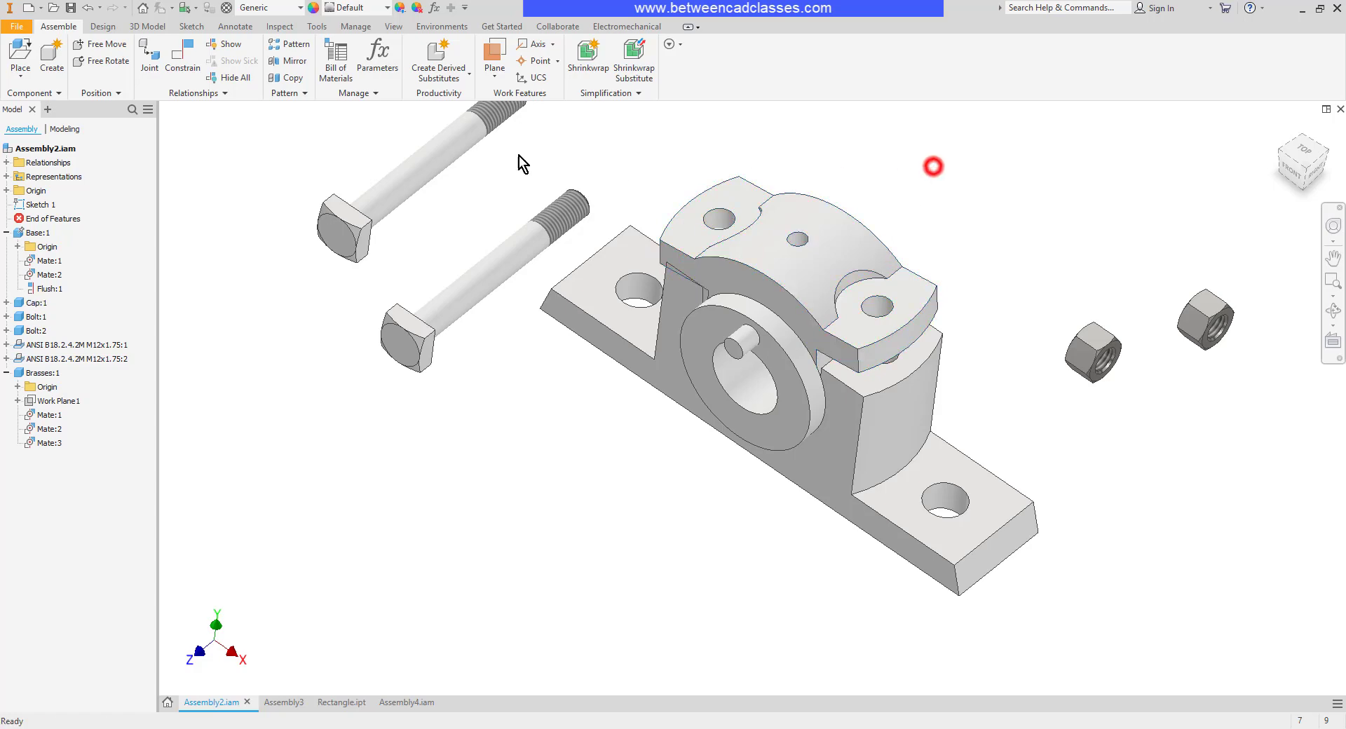
{"action": "left_click", "coordinate": [181, 62]}
{"action": "scroll", "coordinate": [841, 284], "scroll_direction": "up", "scroll_amount": 4}
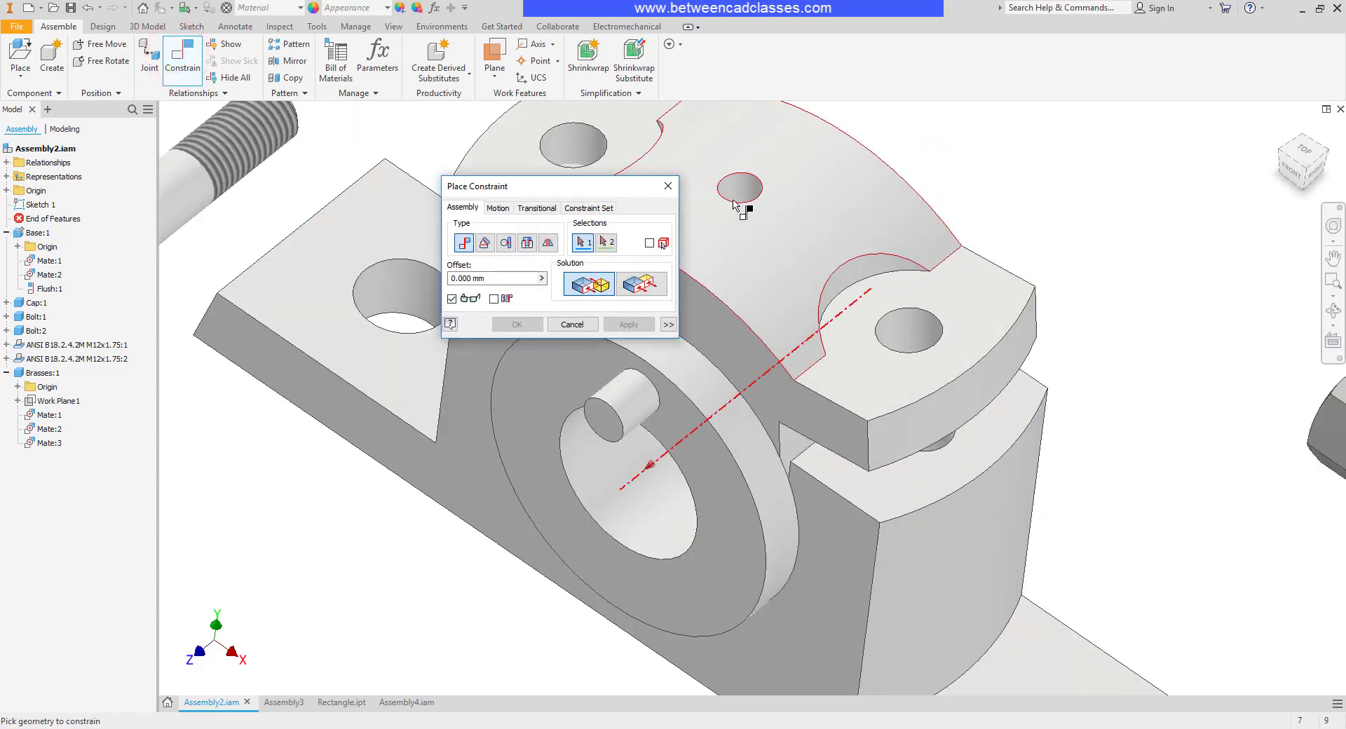
{"action": "left_click", "coordinate": [743, 188]}
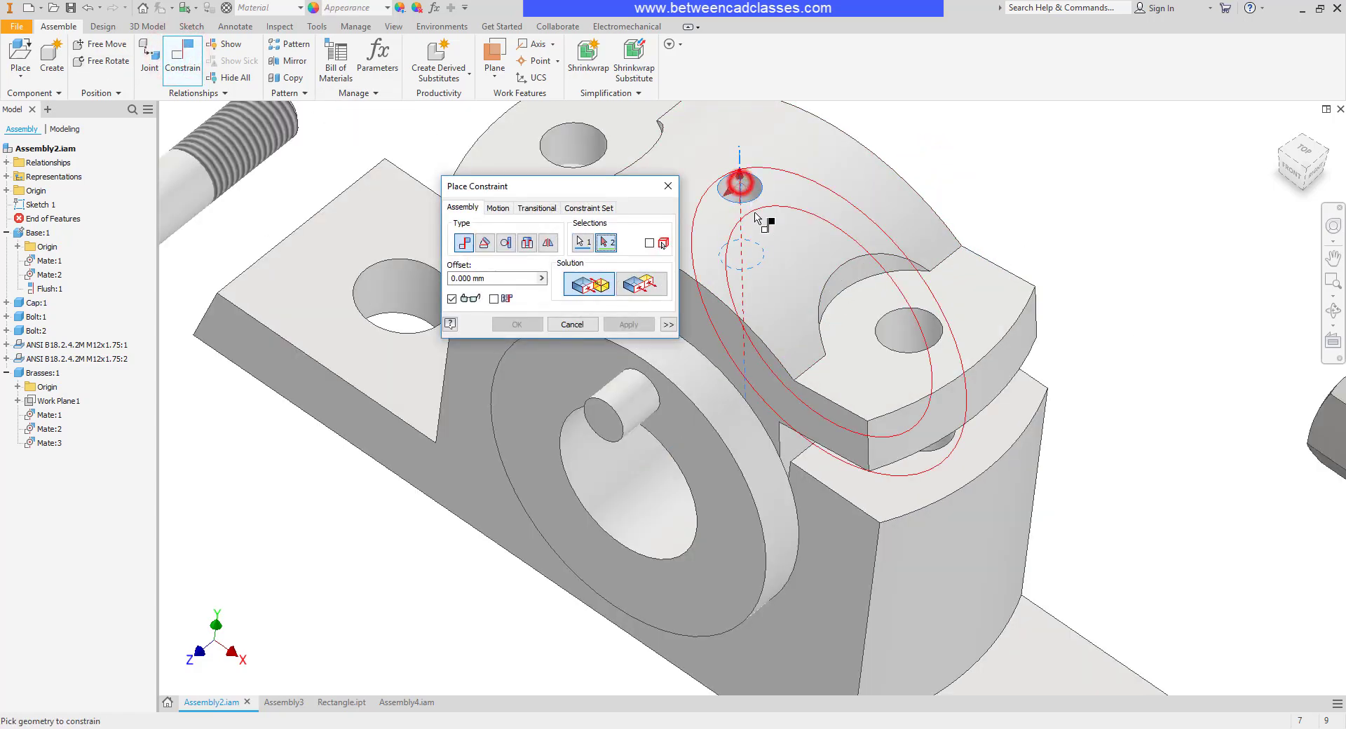
{"action": "left_click", "coordinate": [760, 314]}
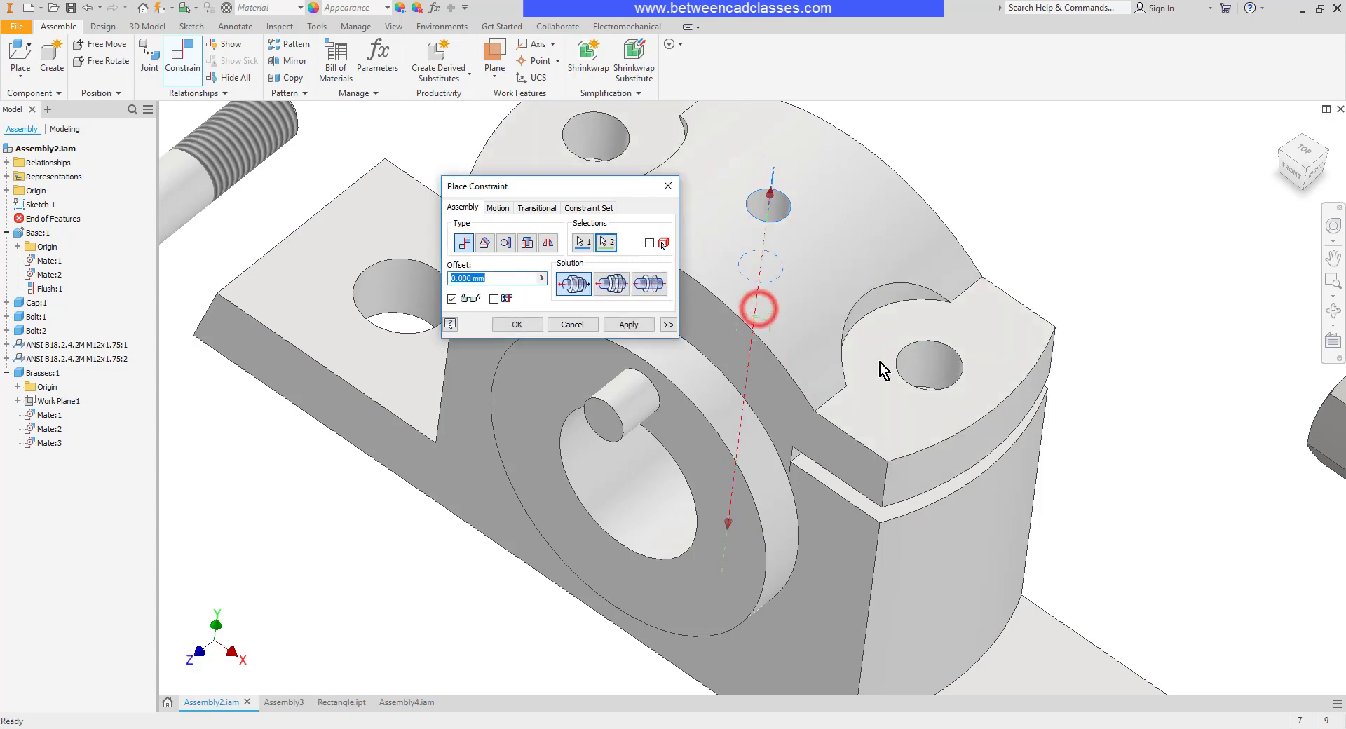
{"action": "left_click", "coordinate": [624, 325]}
{"action": "left_click", "coordinate": [570, 325]}
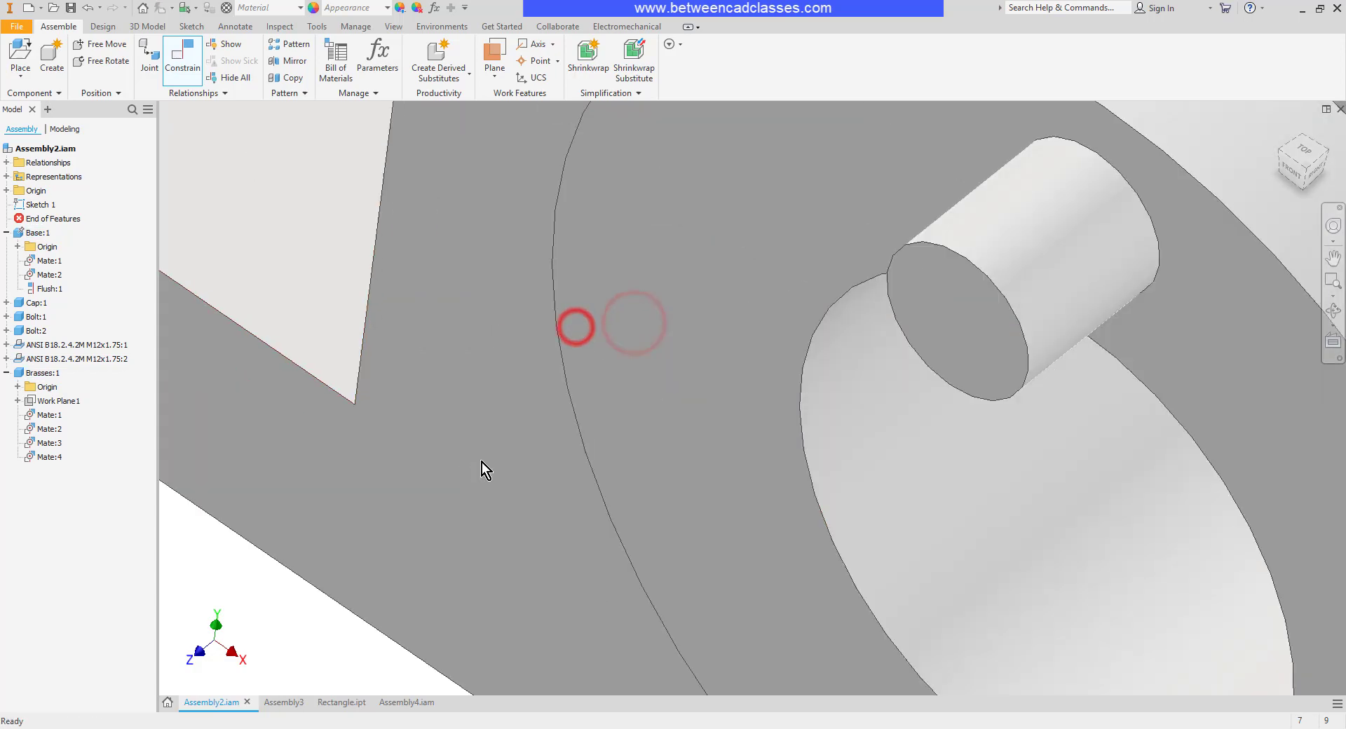
{"action": "scroll", "coordinate": [482, 466], "scroll_direction": "down", "scroll_amount": 6}
{"action": "left_click", "coordinate": [578, 382]}
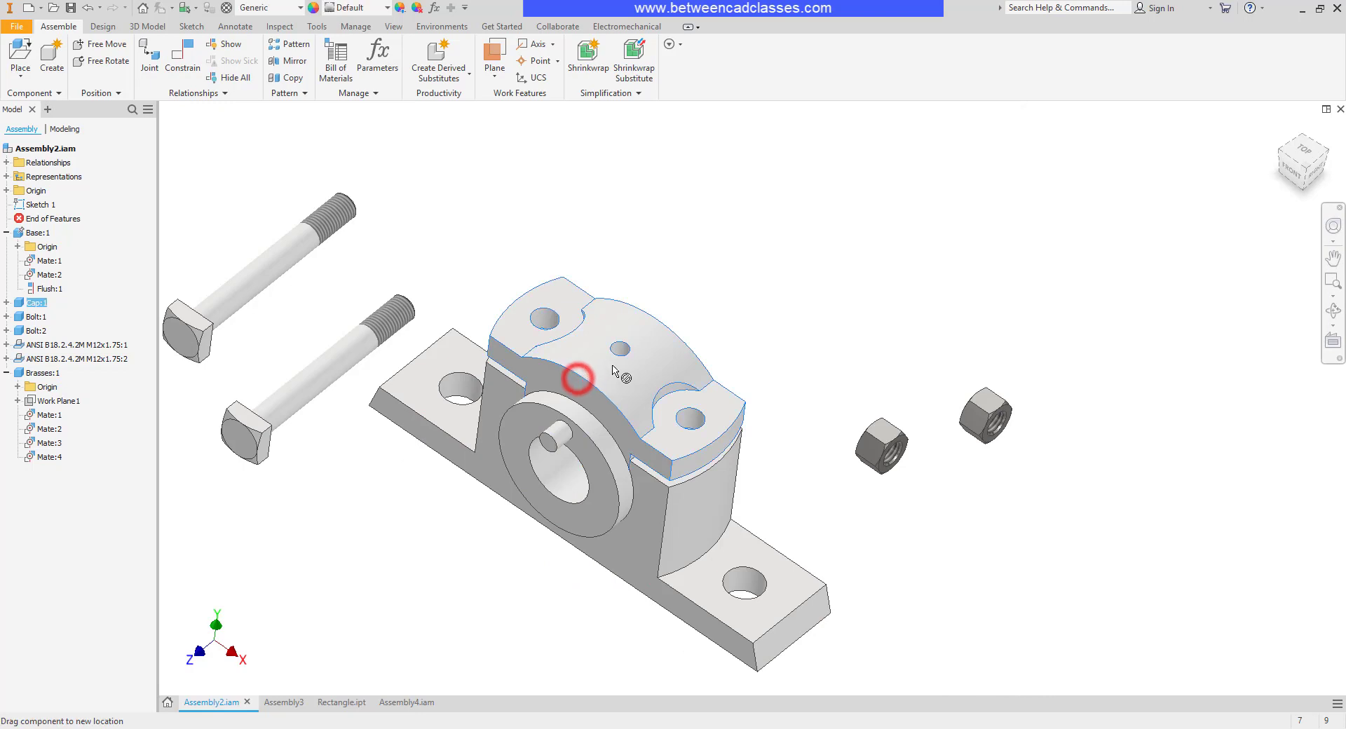
{"action": "left_click", "coordinate": [801, 245]}
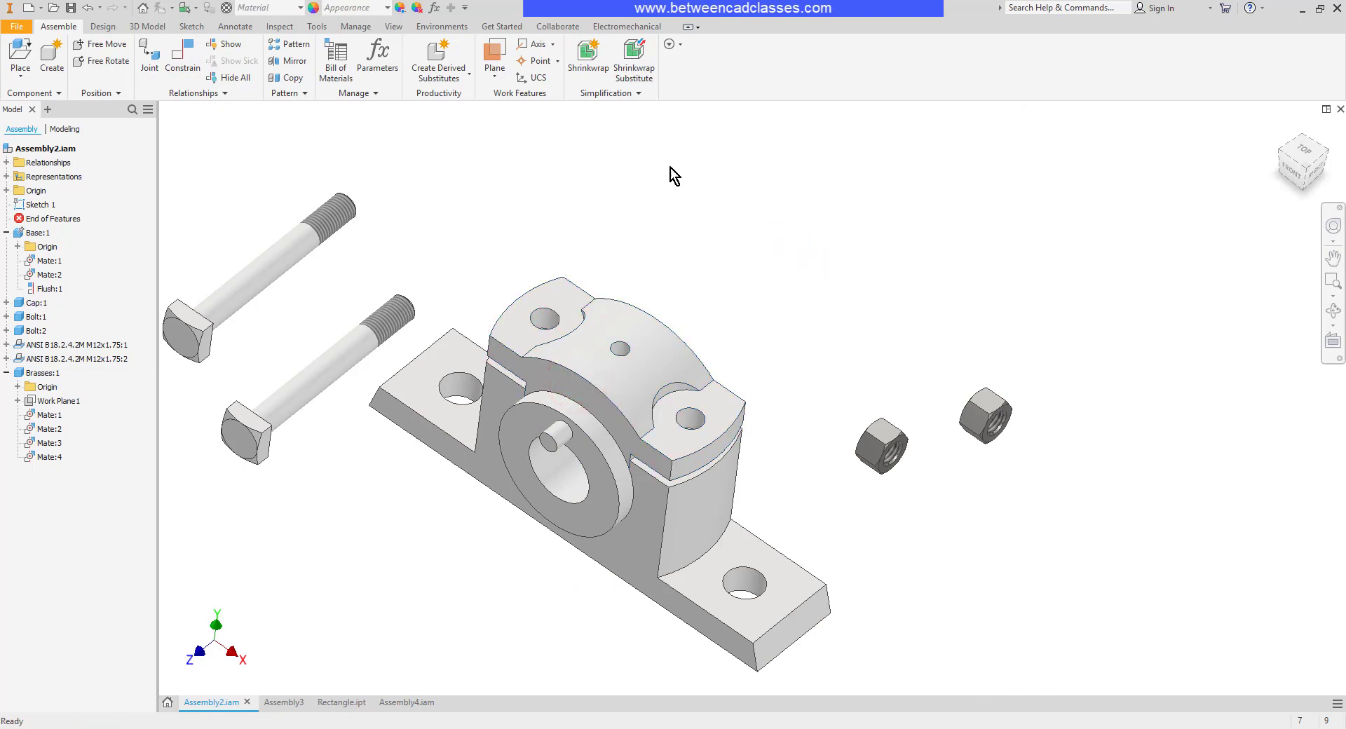
{"action": "left_click", "coordinate": [182, 53]}
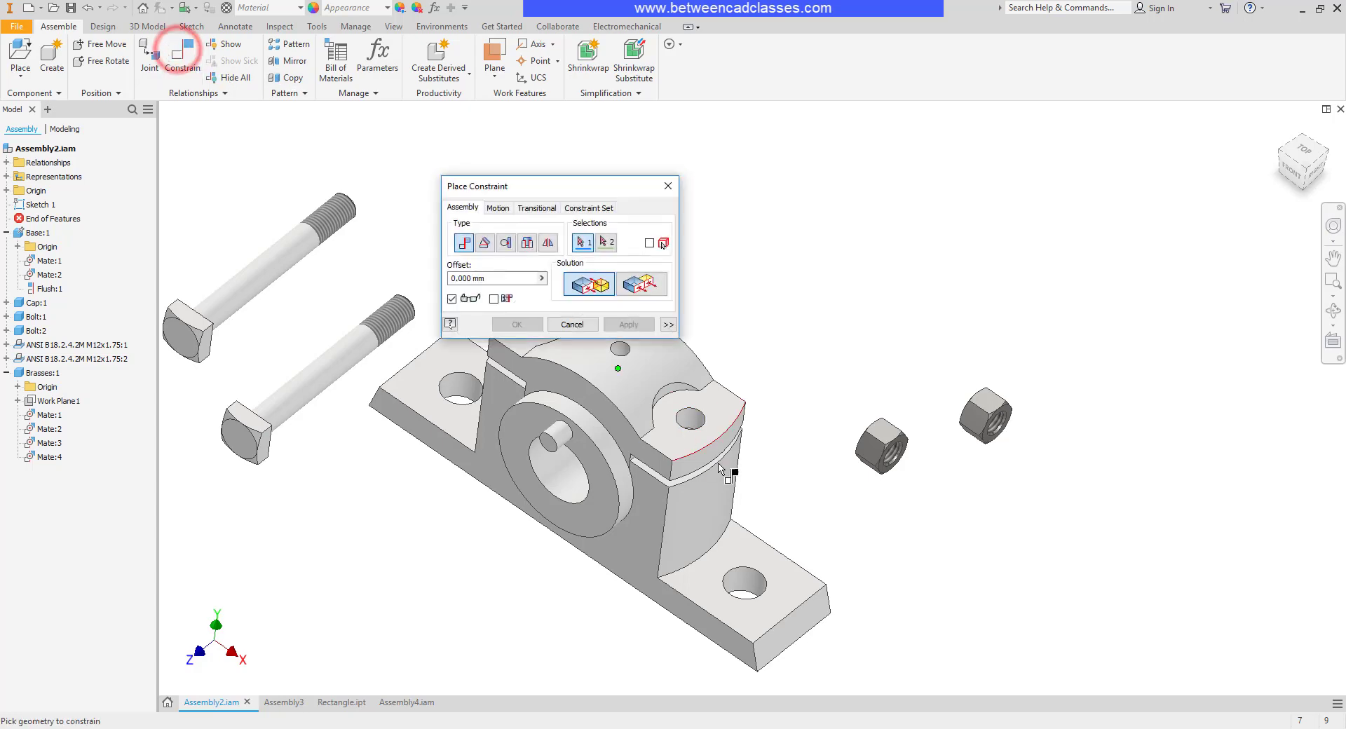
{"action": "middle_click_drag", "start_coordinate": [745, 493], "coordinate": [783, 346], "text": "shift"}
{"action": "scroll", "coordinate": [719, 420], "scroll_direction": "up", "scroll_amount": 5}
{"action": "scroll", "coordinate": [723, 424], "scroll_direction": "up", "scroll_amount": 3}
{"action": "left_click", "coordinate": [747, 444]}
{"action": "left_click", "coordinate": [784, 346]}
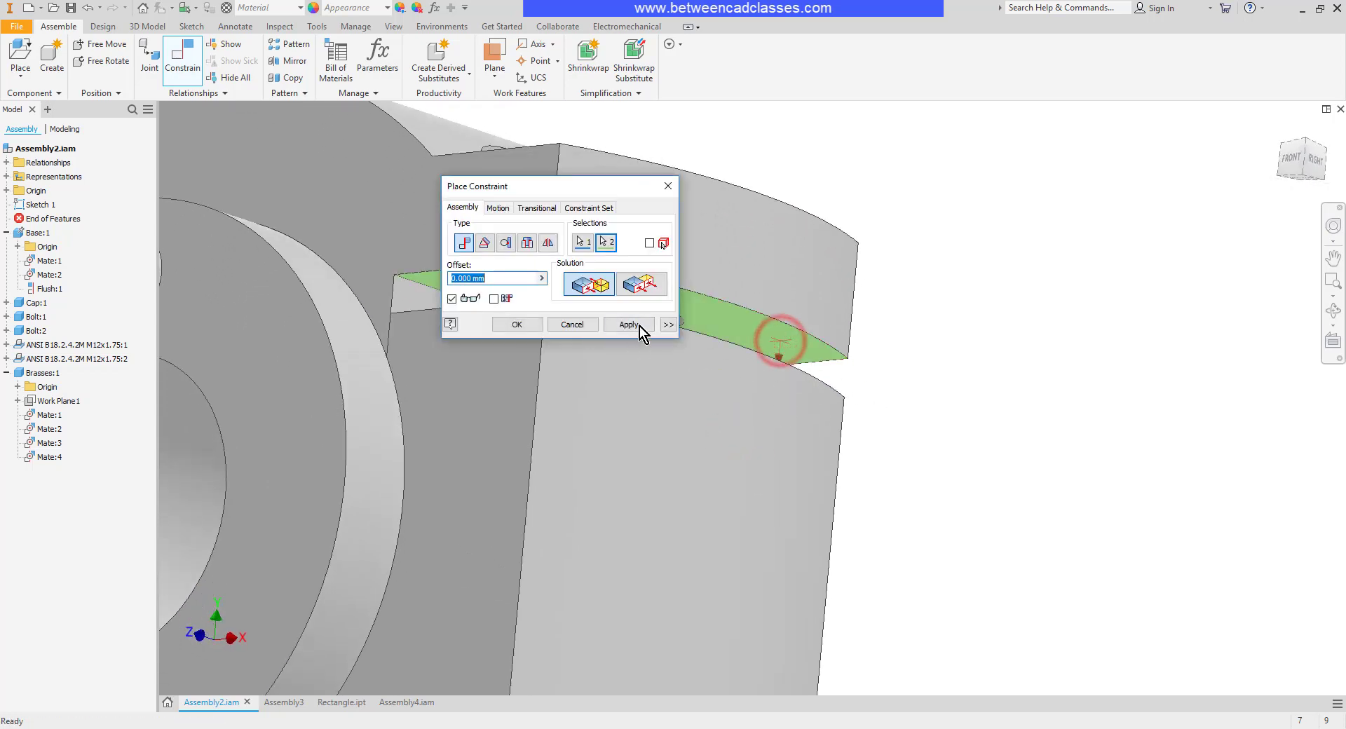
{"action": "left_click", "coordinate": [638, 324]}
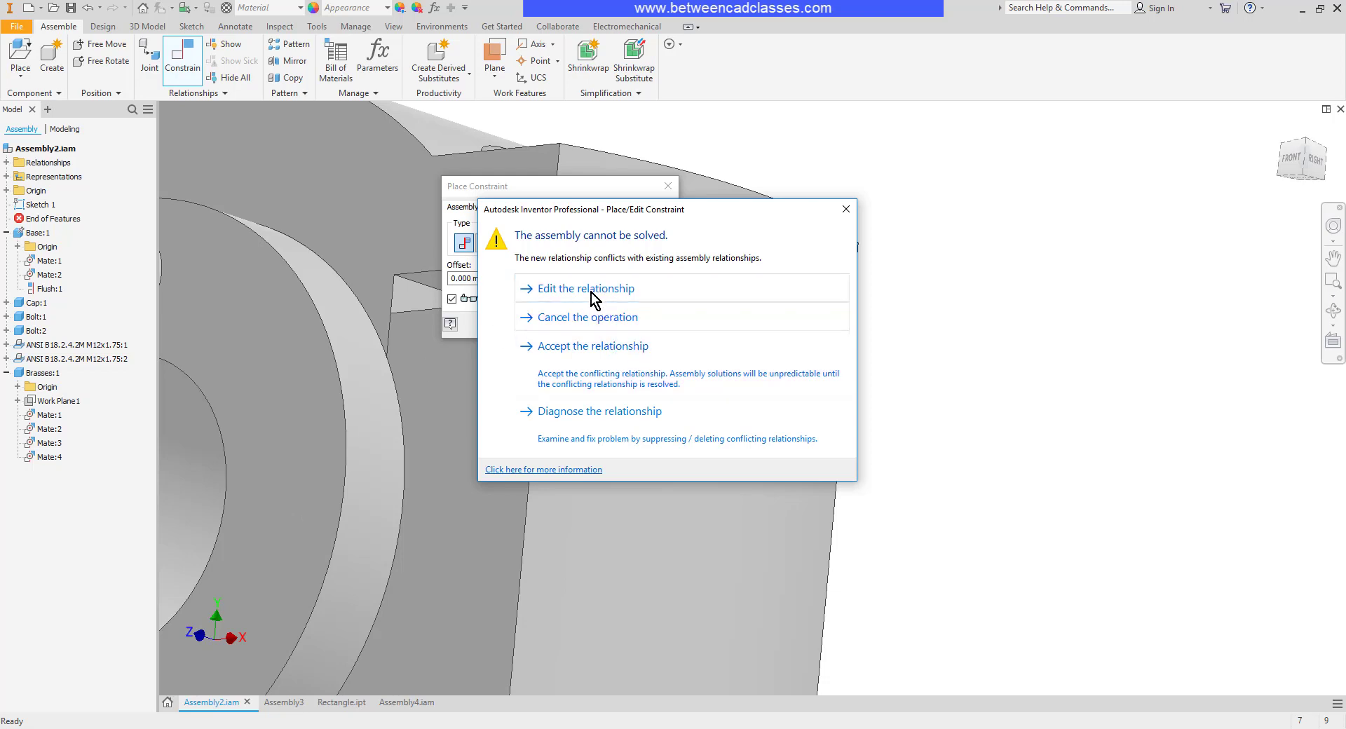
{"action": "left_click", "coordinate": [615, 328]}
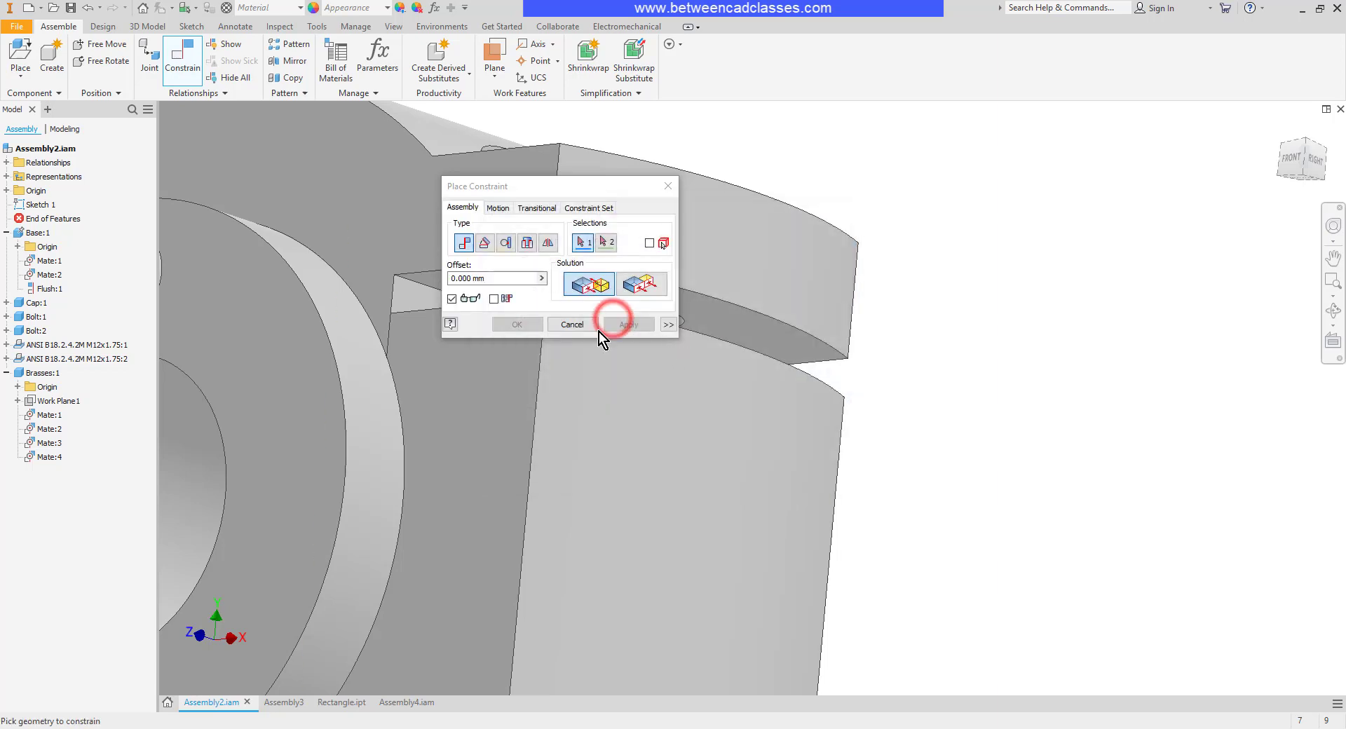
{"action": "left_click", "coordinate": [583, 330]}
{"action": "left_click", "coordinate": [949, 362]}
{"action": "scroll", "coordinate": [969, 383], "scroll_direction": "up", "scroll_amount": 5}
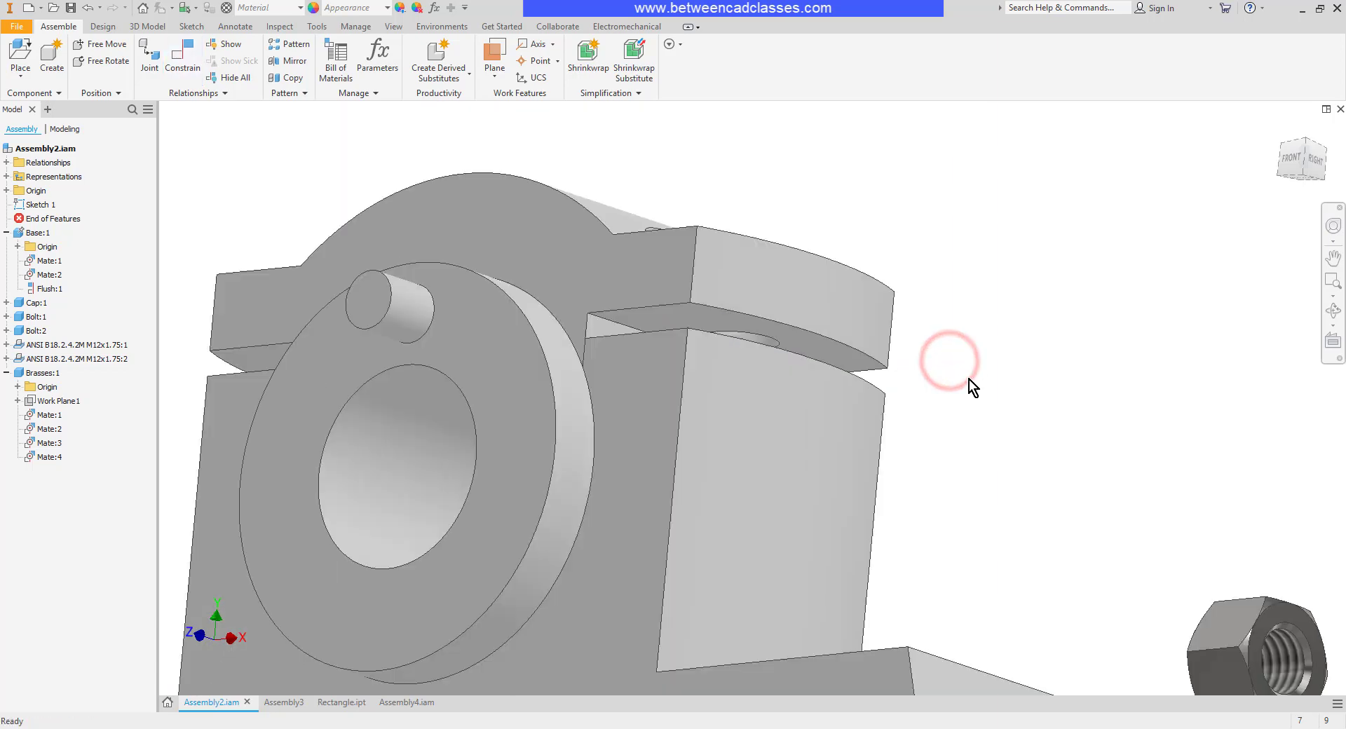
{"action": "middle_click_drag", "start_coordinate": [973, 397], "coordinate": [1075, 348], "text": "shift"}
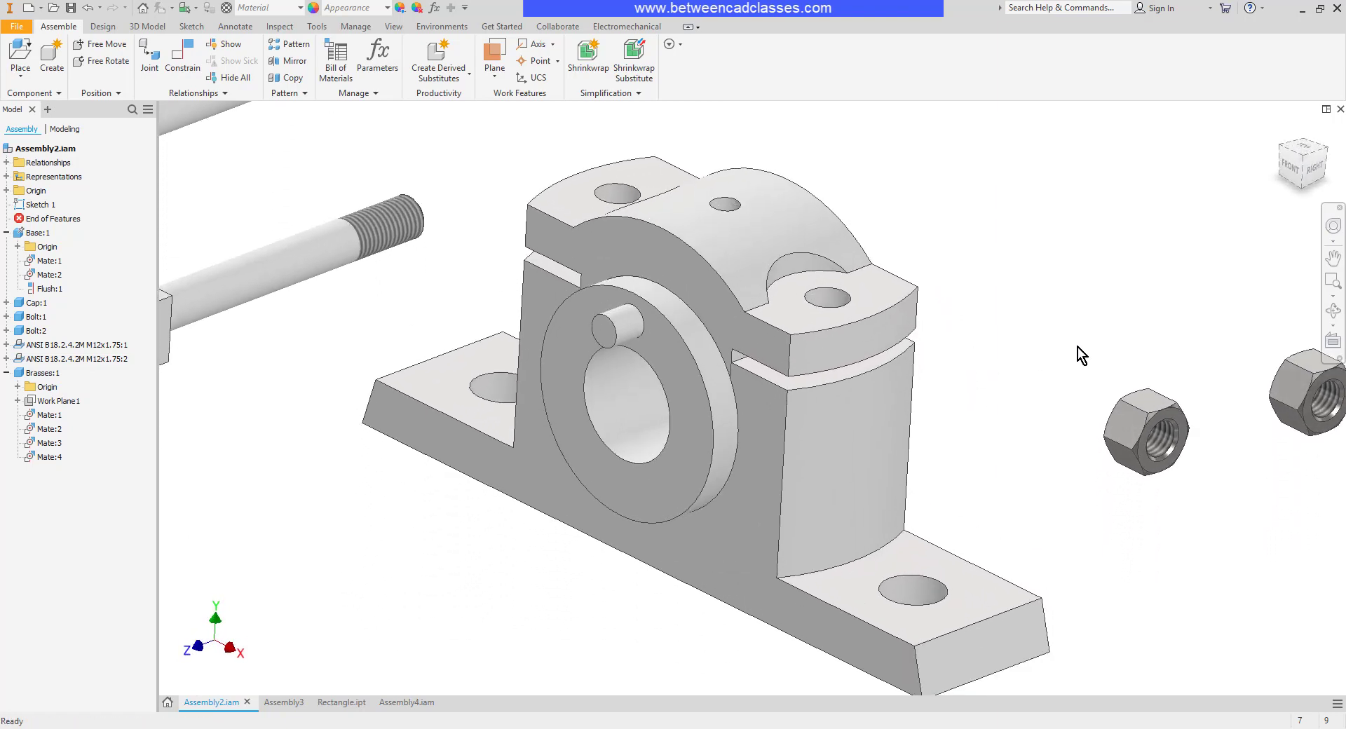